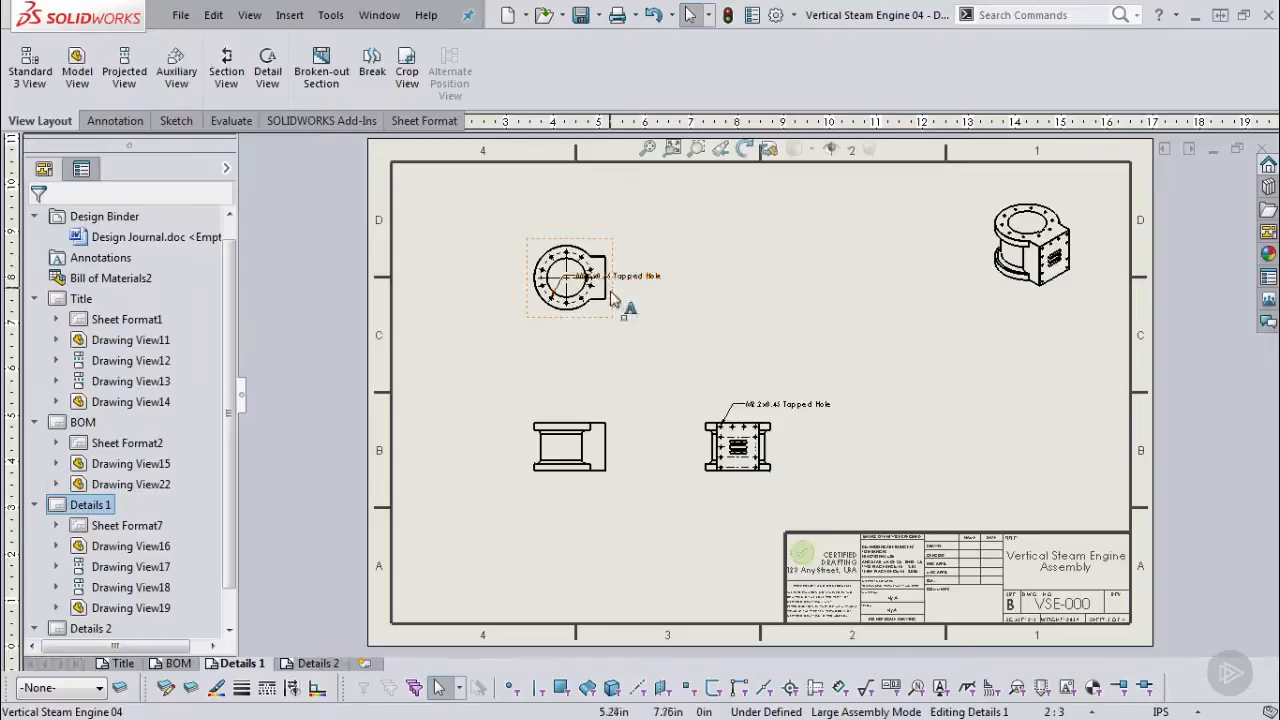
# Hide the upper horizontal edge of the rectangular block in the cylinder's top view, Drawing View17.
pyautogui.scroll(2, 640, 318)
pyautogui.scroll(3, 640, 318)
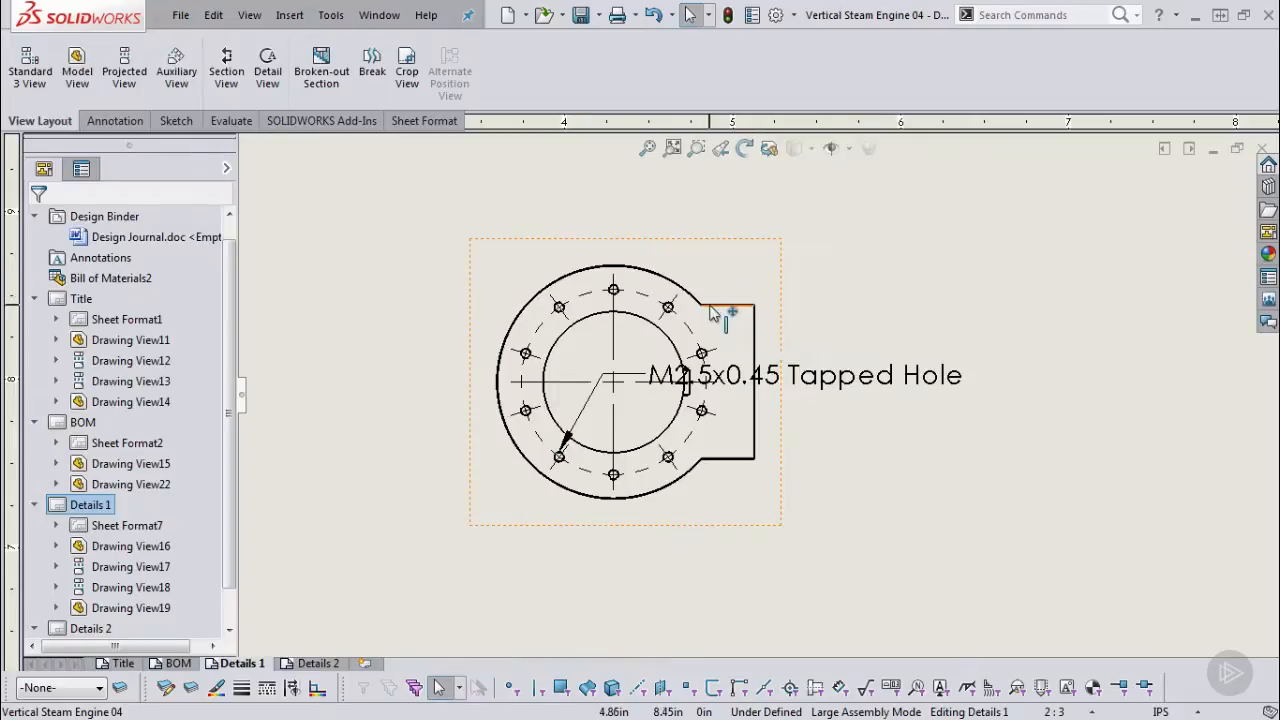
pyautogui.click(710, 313)
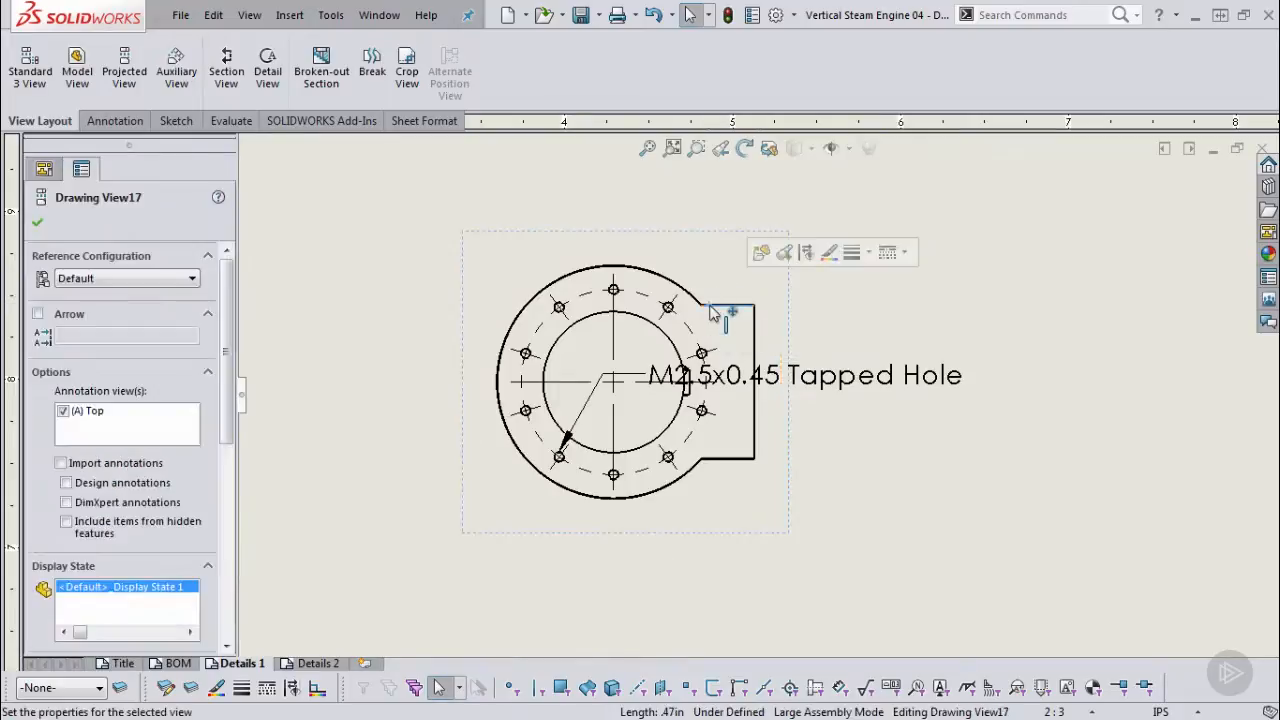
pyautogui.click(806, 254)
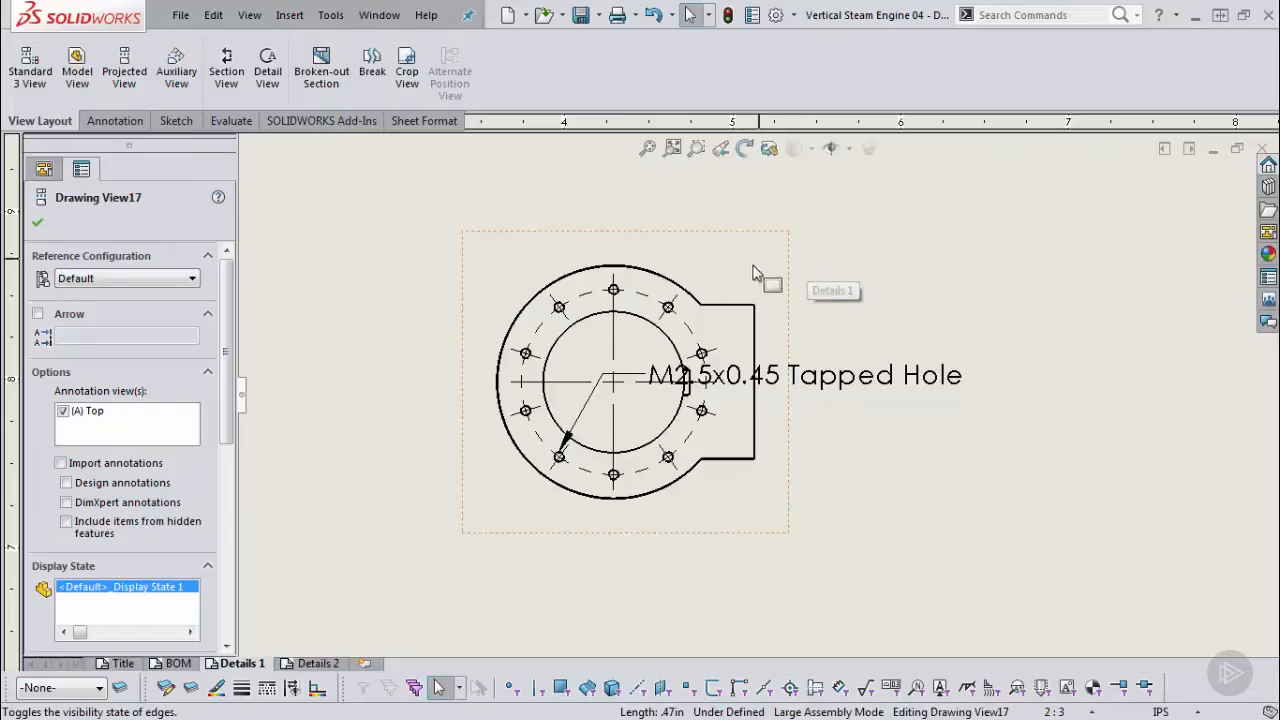
pyautogui.click(726, 312)
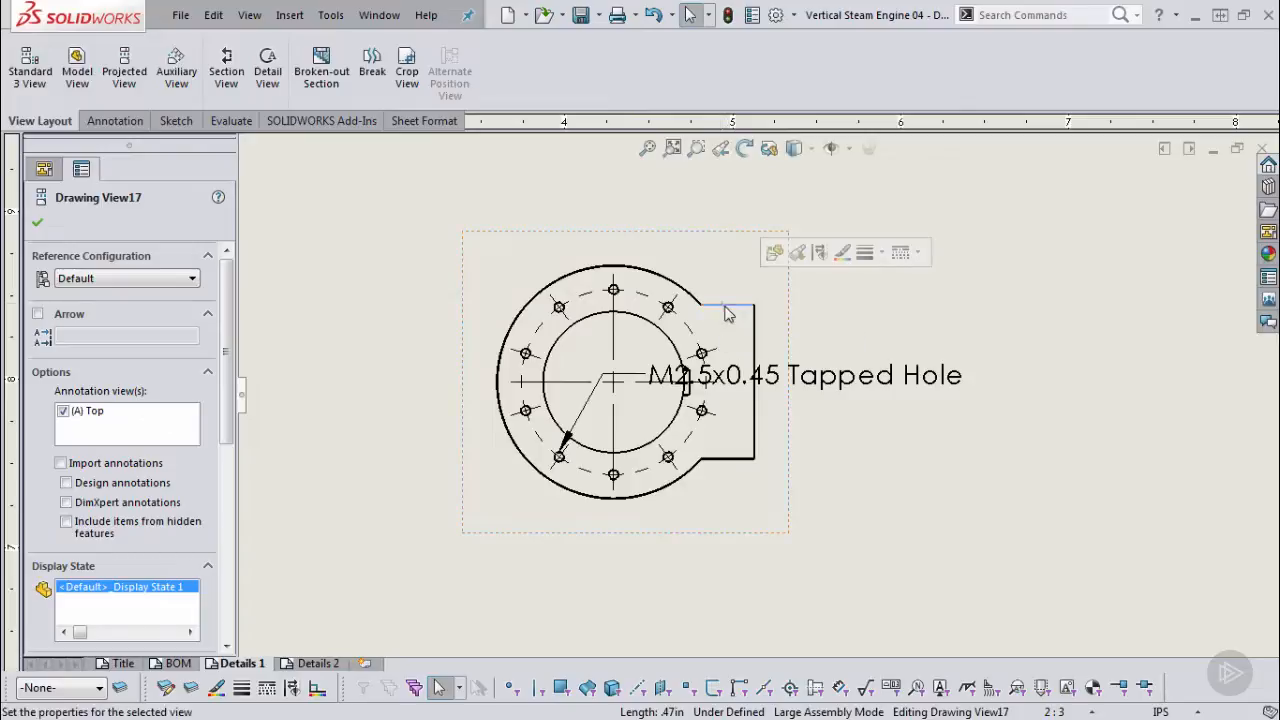
pyautogui.click(819, 252)
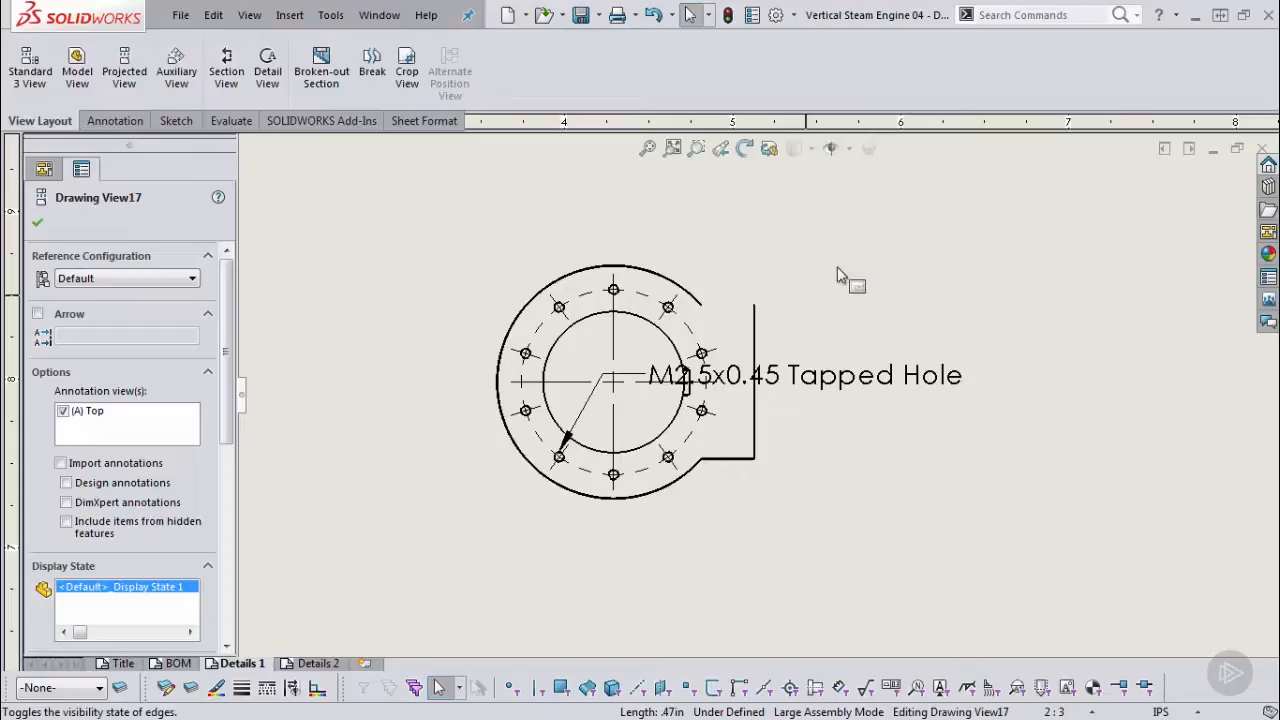
# Use Hide/Show Edges to hide the lower horizontal edge of the rectangular block in Drawing View17.
pyautogui.rightClick(707, 74)
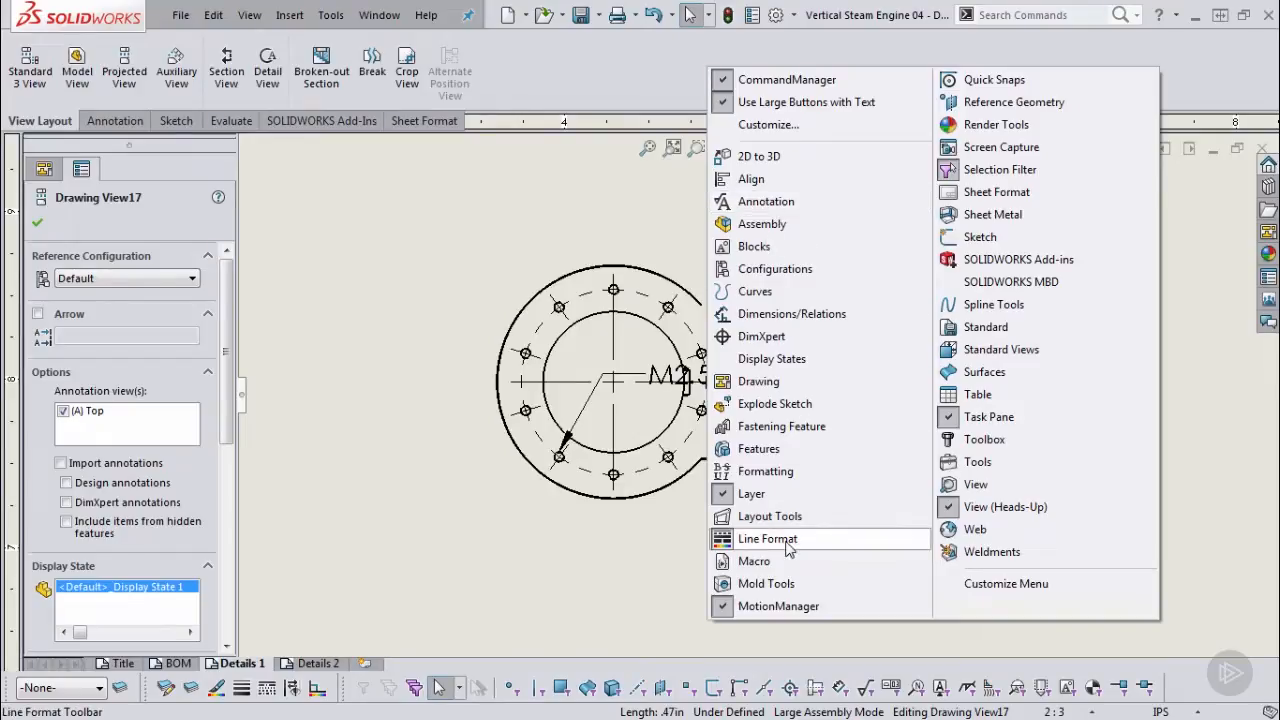
pyautogui.click(620, 555)
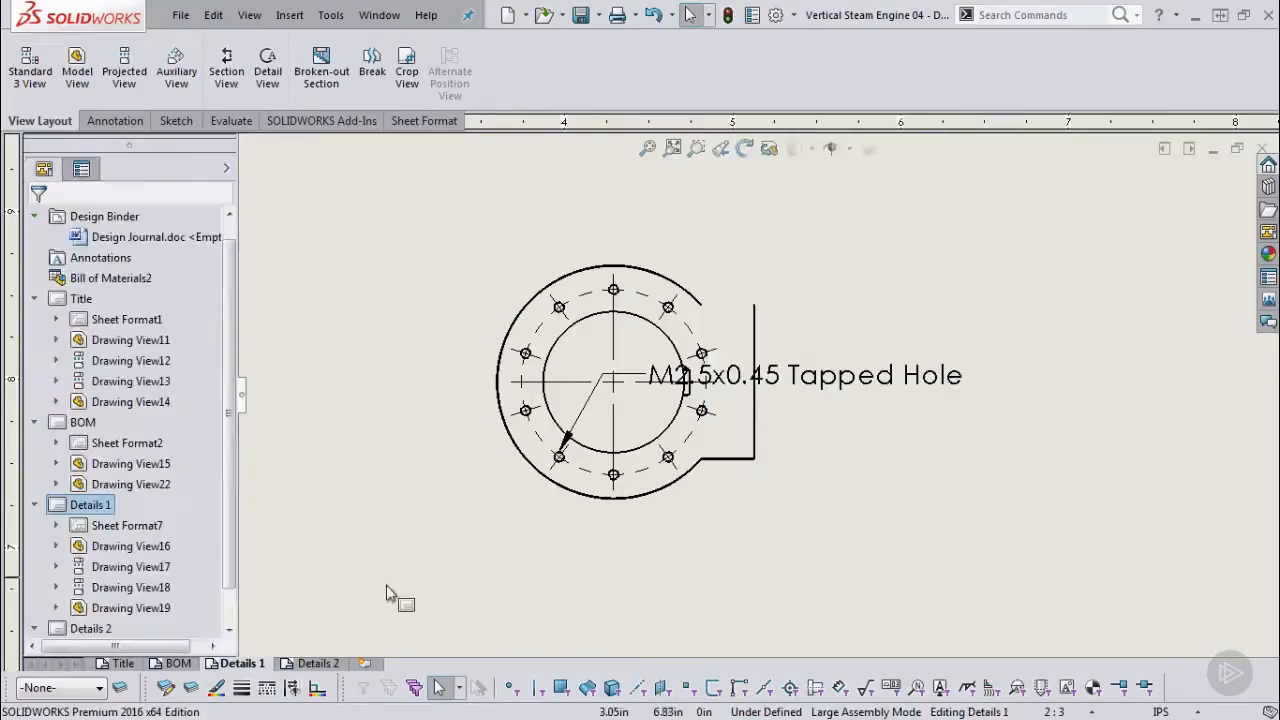
pyautogui.click(291, 688)
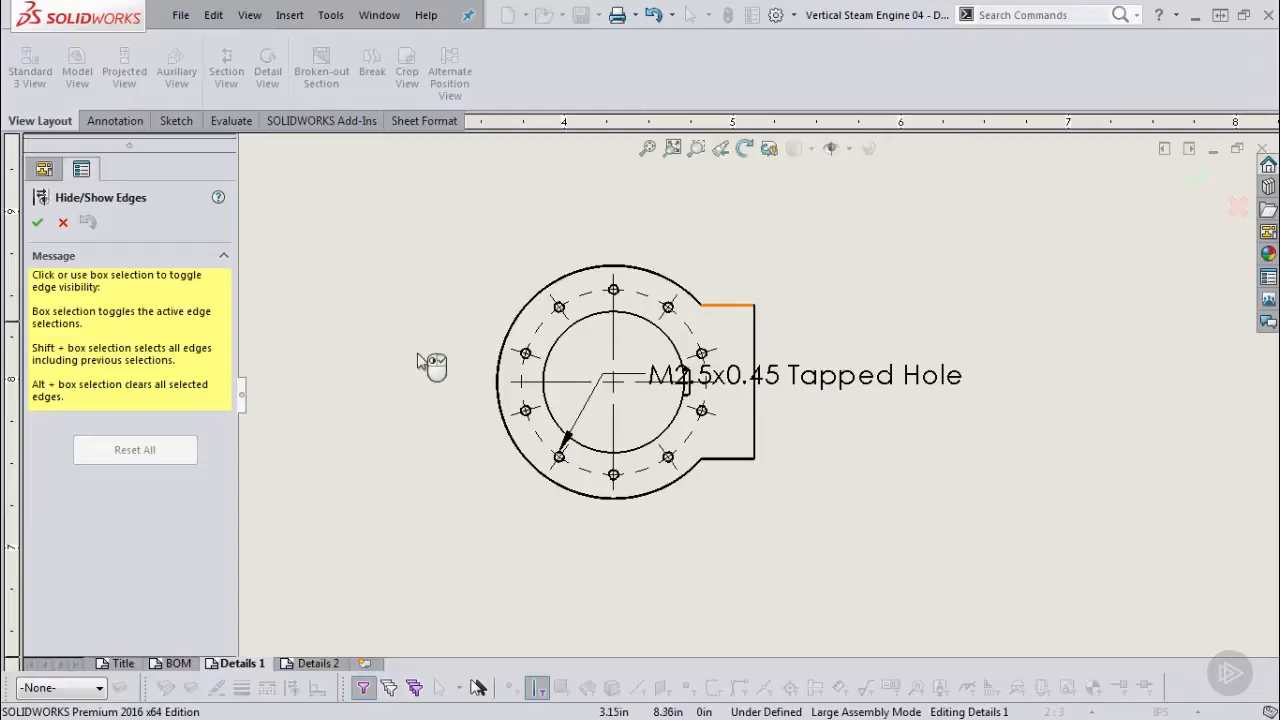
pyautogui.click(735, 466)
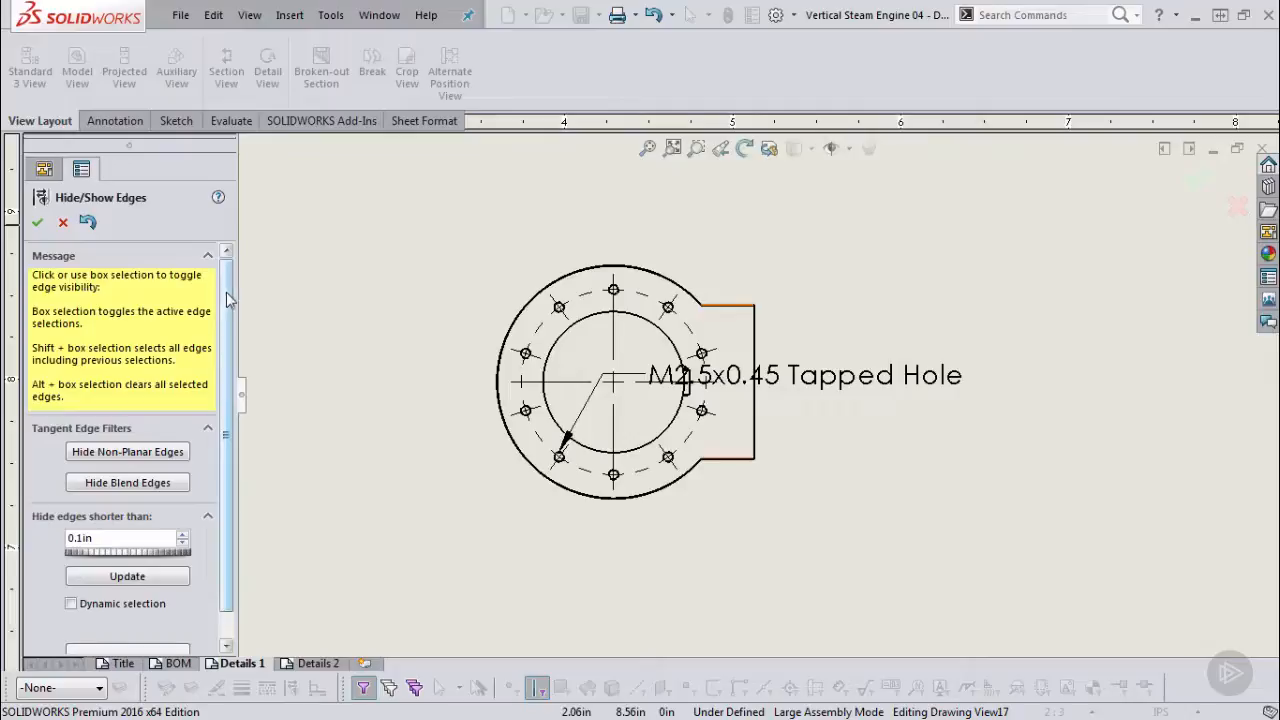
pyautogui.scroll(-2, 228, 293)
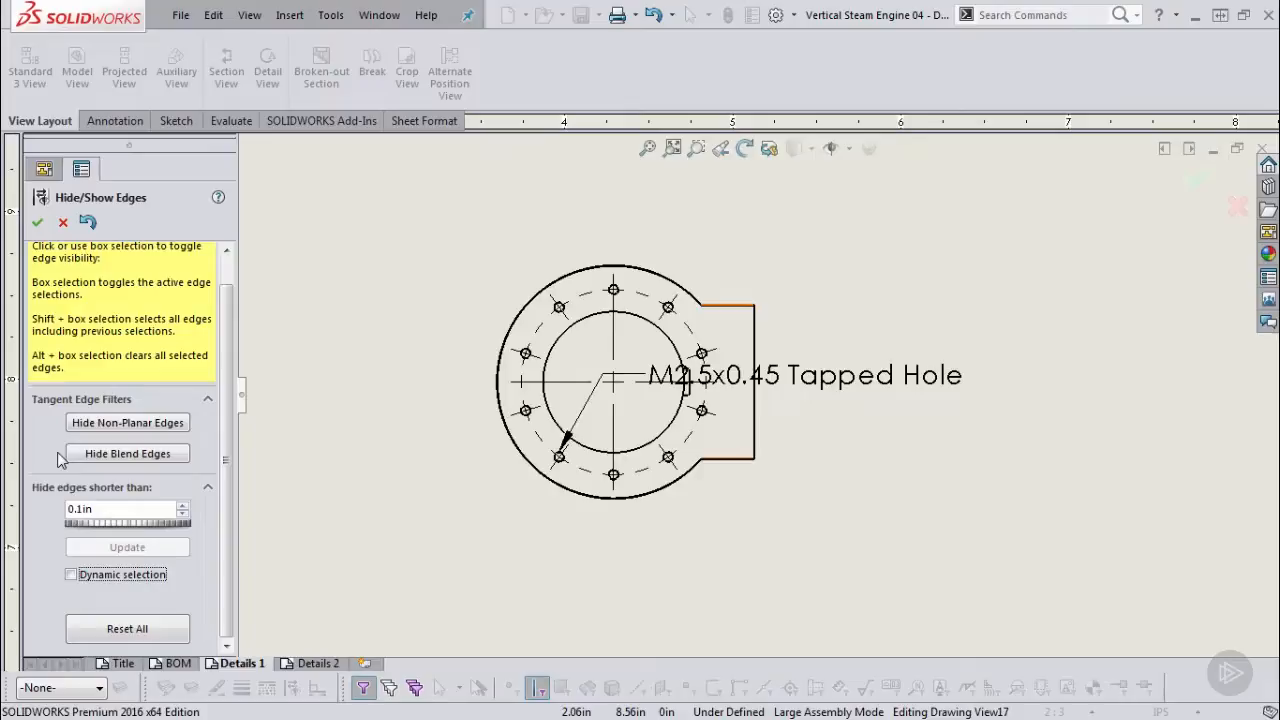
pyautogui.rightClick(380, 367)
# Release the locked focus on the Details 1 sheet.
pyautogui.scroll(5, 416, 397)
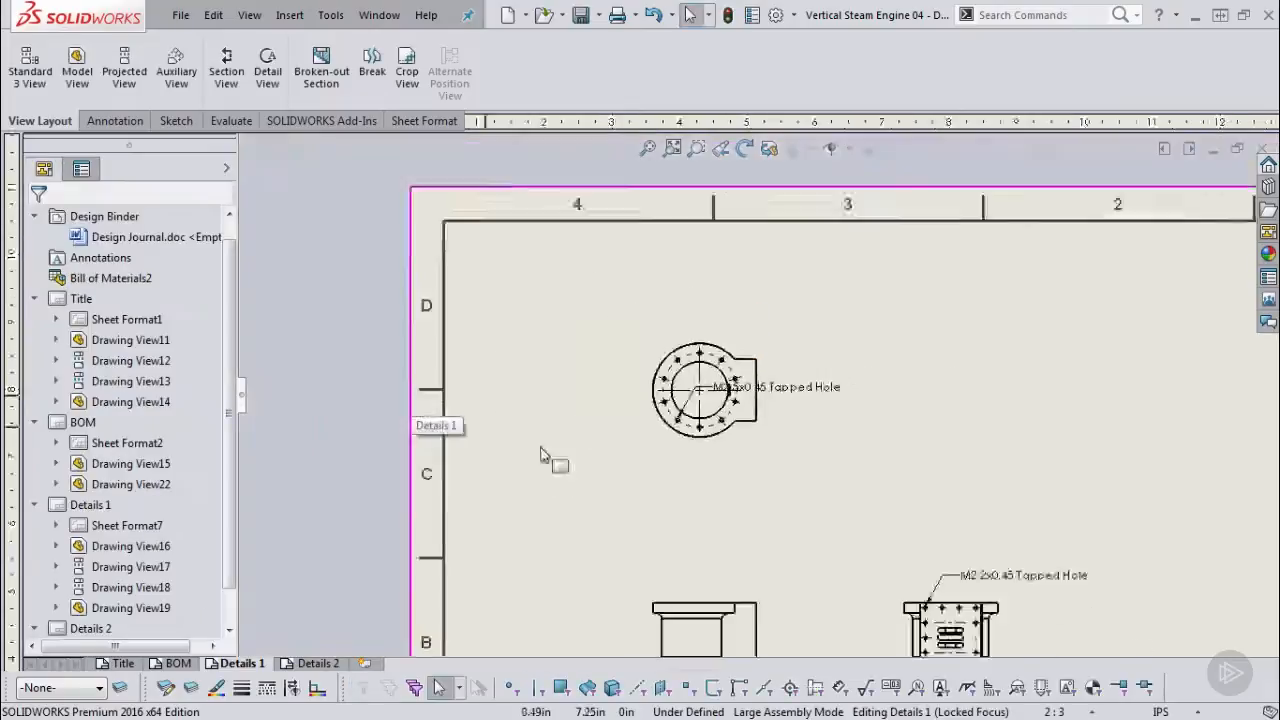
pyautogui.scroll(3, 416, 397)
pyautogui.press('f')
pyautogui.click(830, 472)
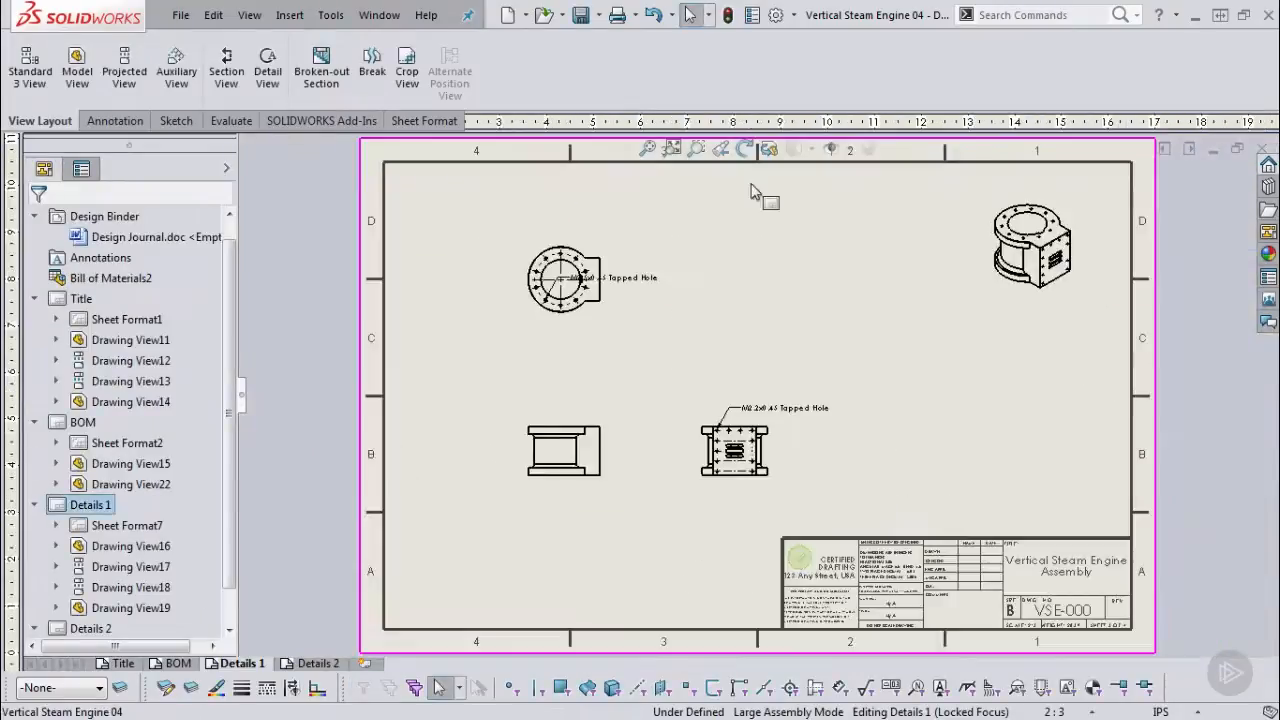
pyautogui.doubleClick(752, 192)
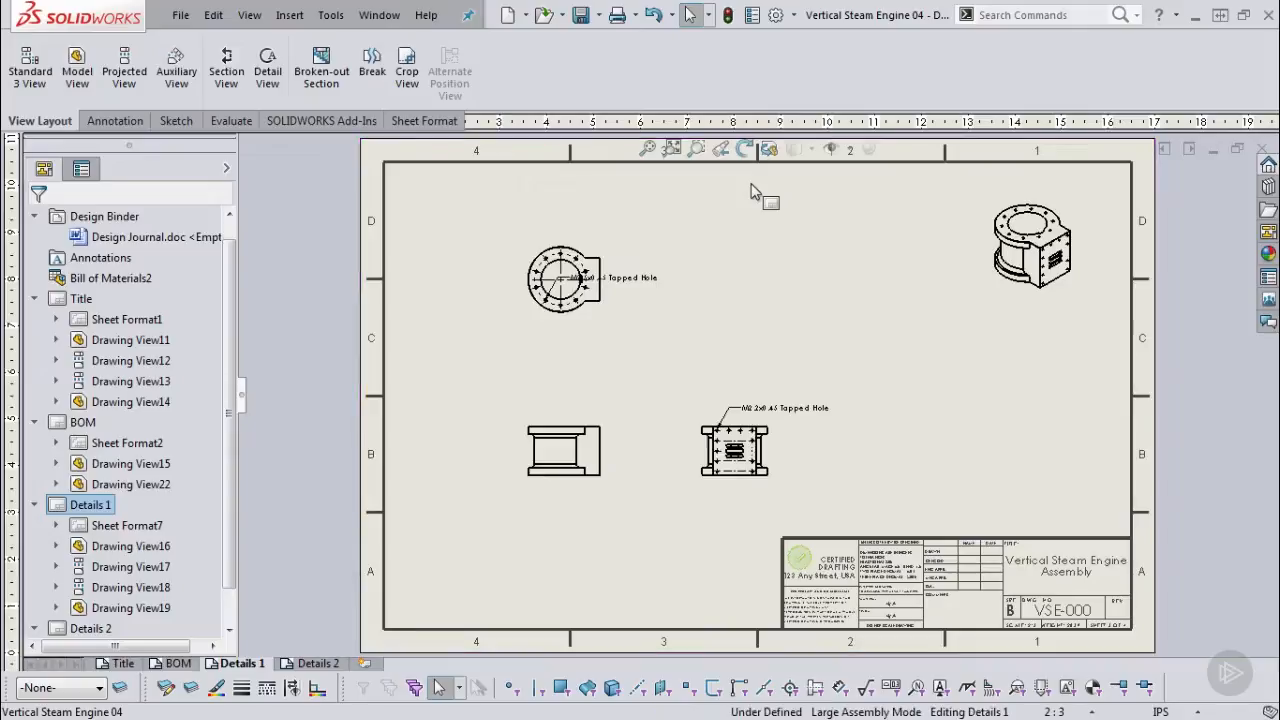
# Open the Show Hidden Edges settings in the view properties of the cylinder's front view, Drawing View16.
pyautogui.scroll(-10, 580, 450)
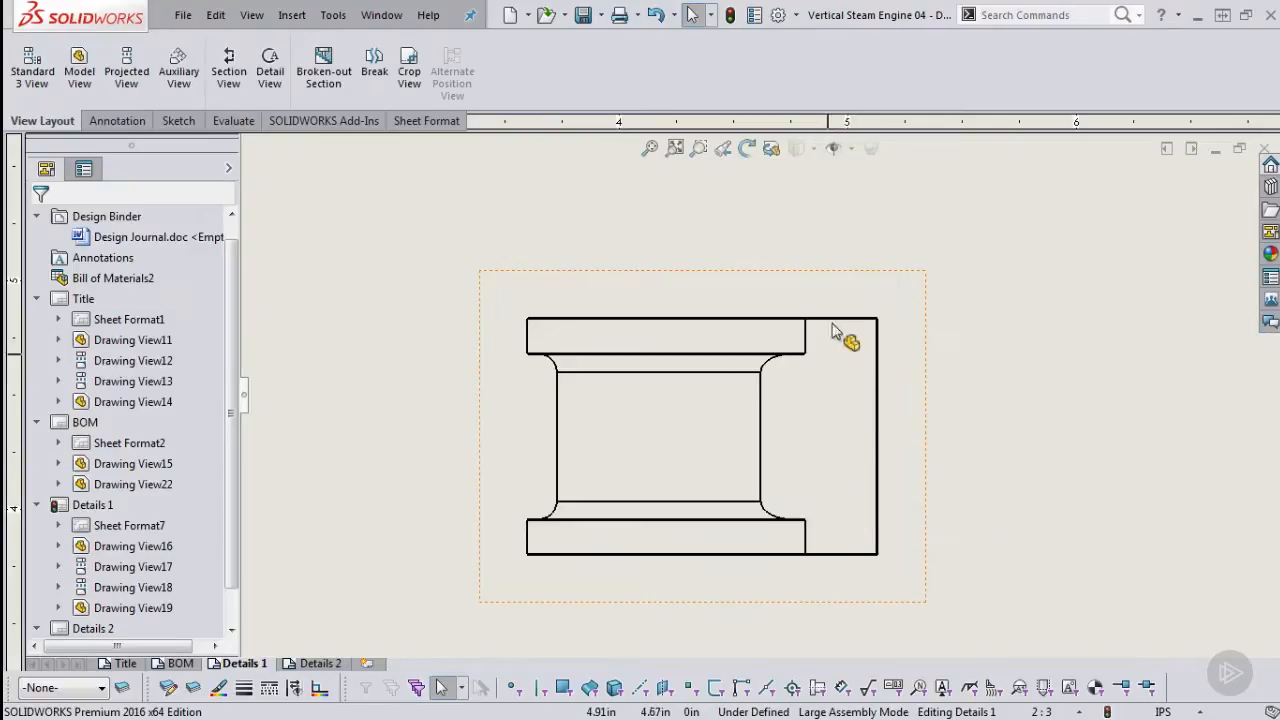
pyautogui.click(699, 288)
pyautogui.rightClick(699, 288)
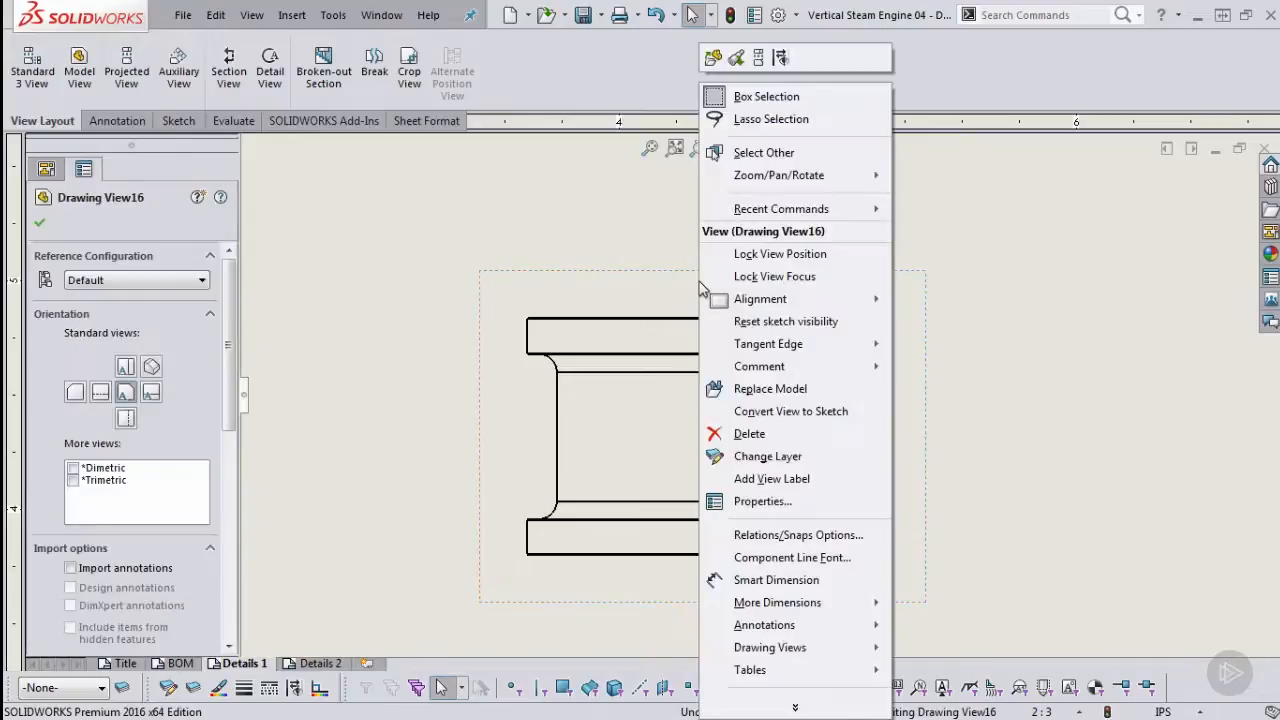
pyautogui.click(775, 501)
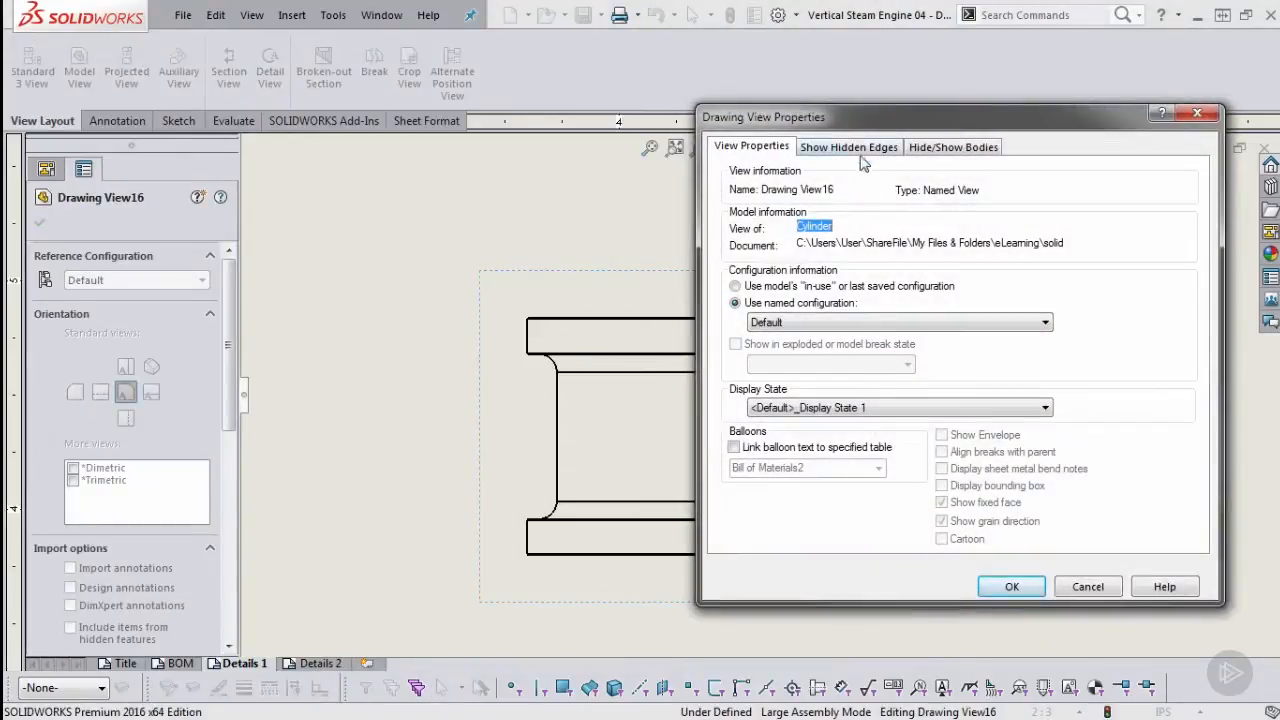
pyautogui.click(852, 148)
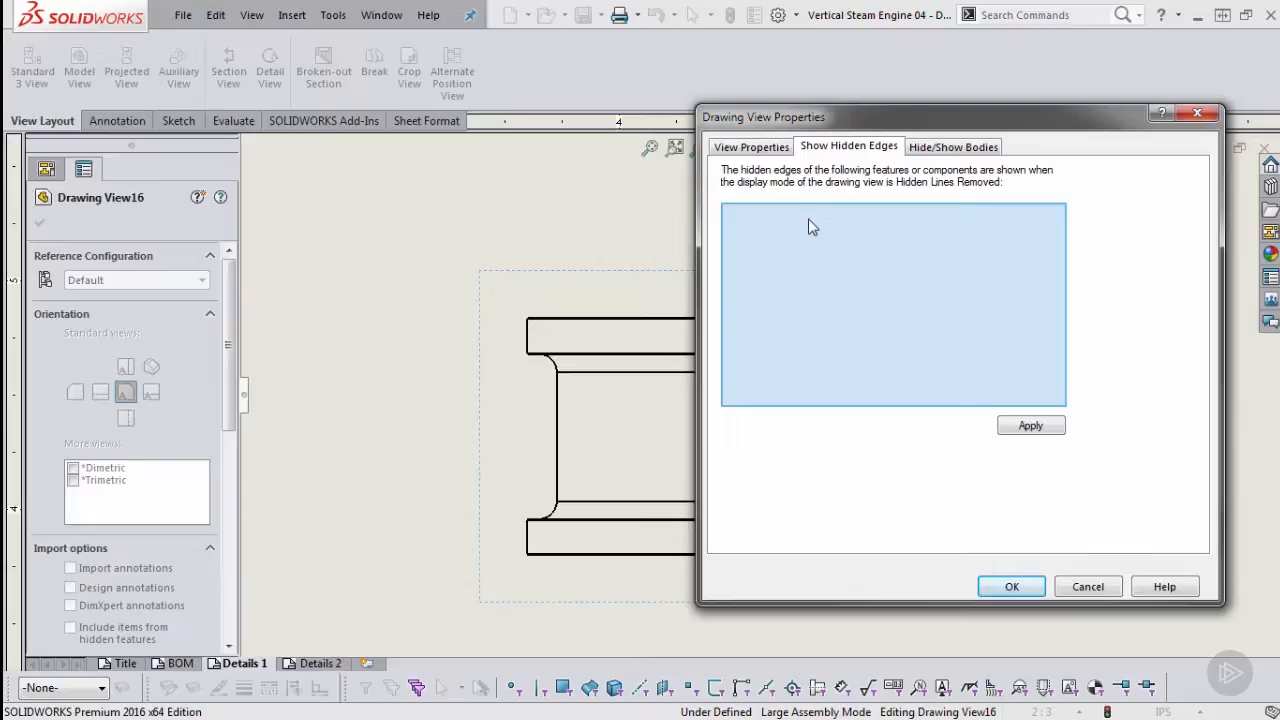
# Apply hidden-edge display in Drawing View16 for the Cylinder features M2.2x0.45 Tapped Hole1 and LPattern5.
pyautogui.click(44, 201)
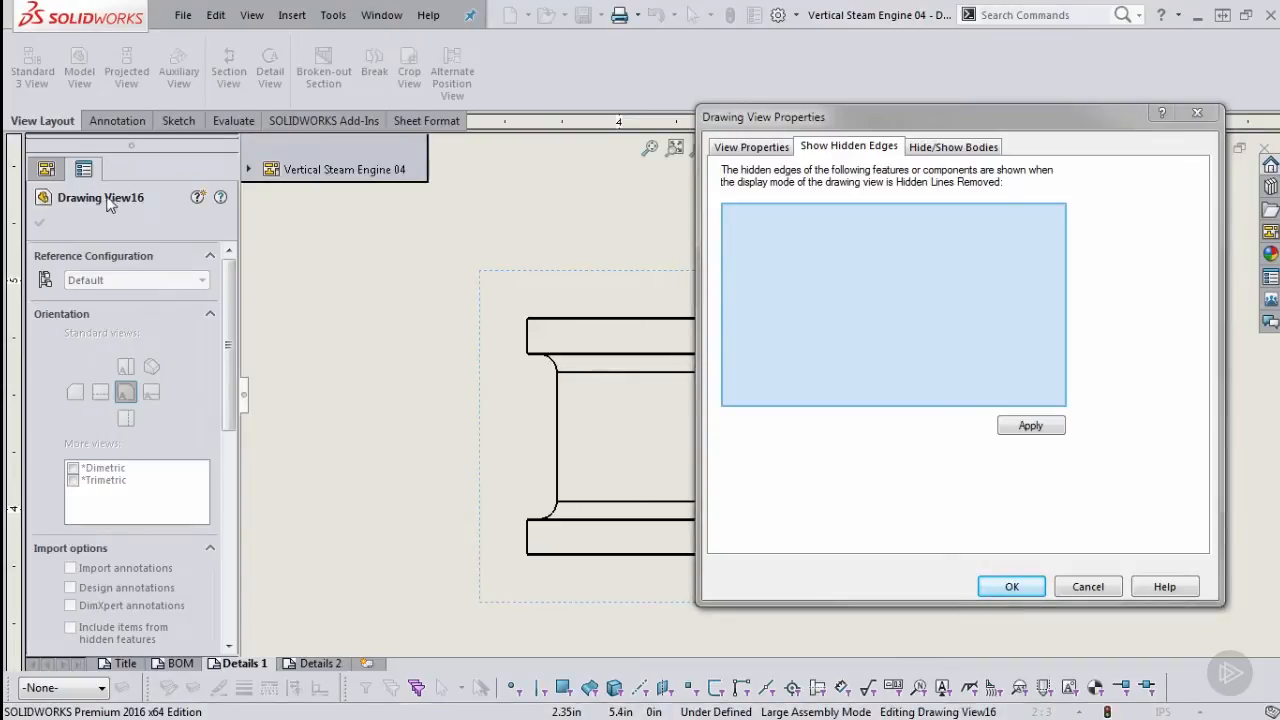
pyautogui.click(249, 171)
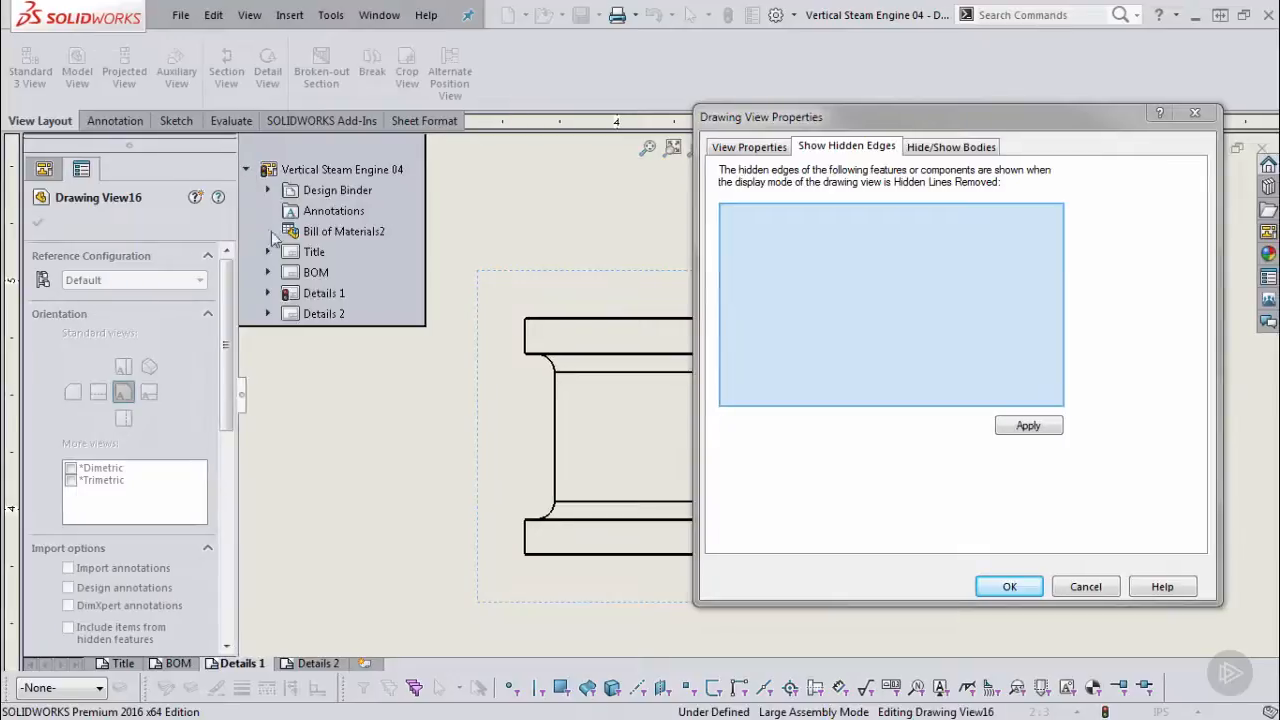
pyautogui.click(268, 294)
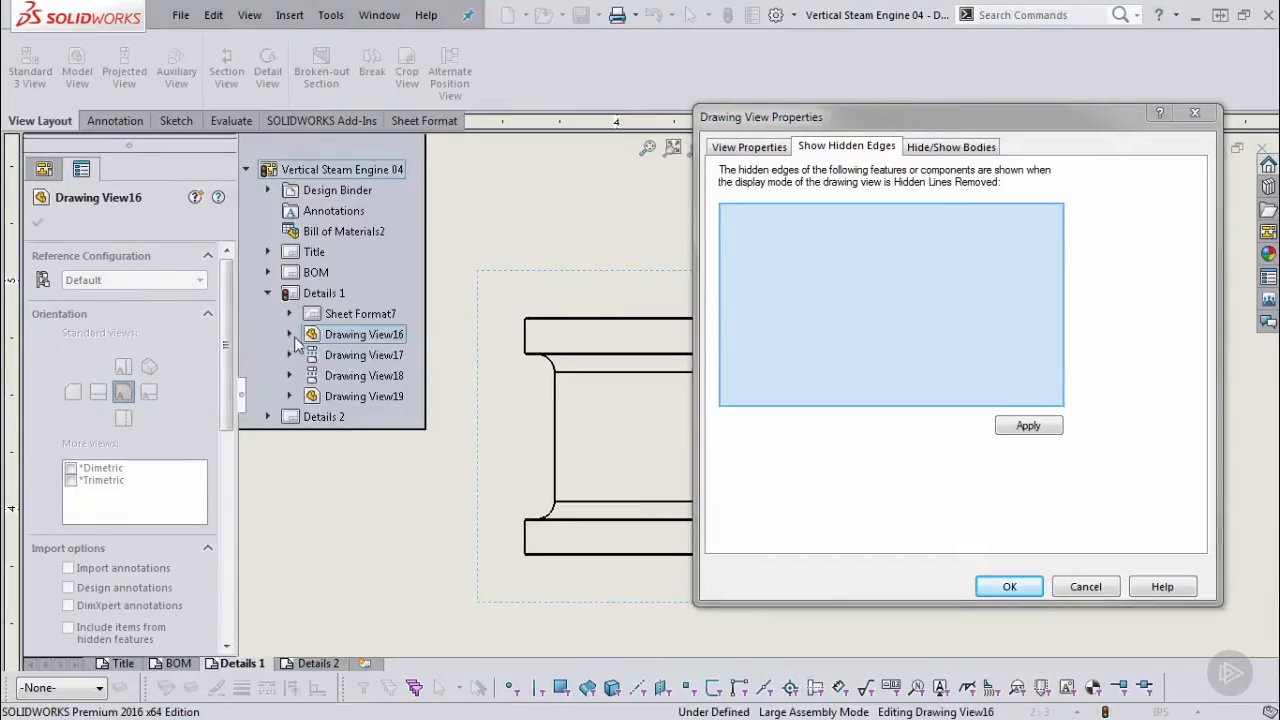
pyautogui.click(289, 334)
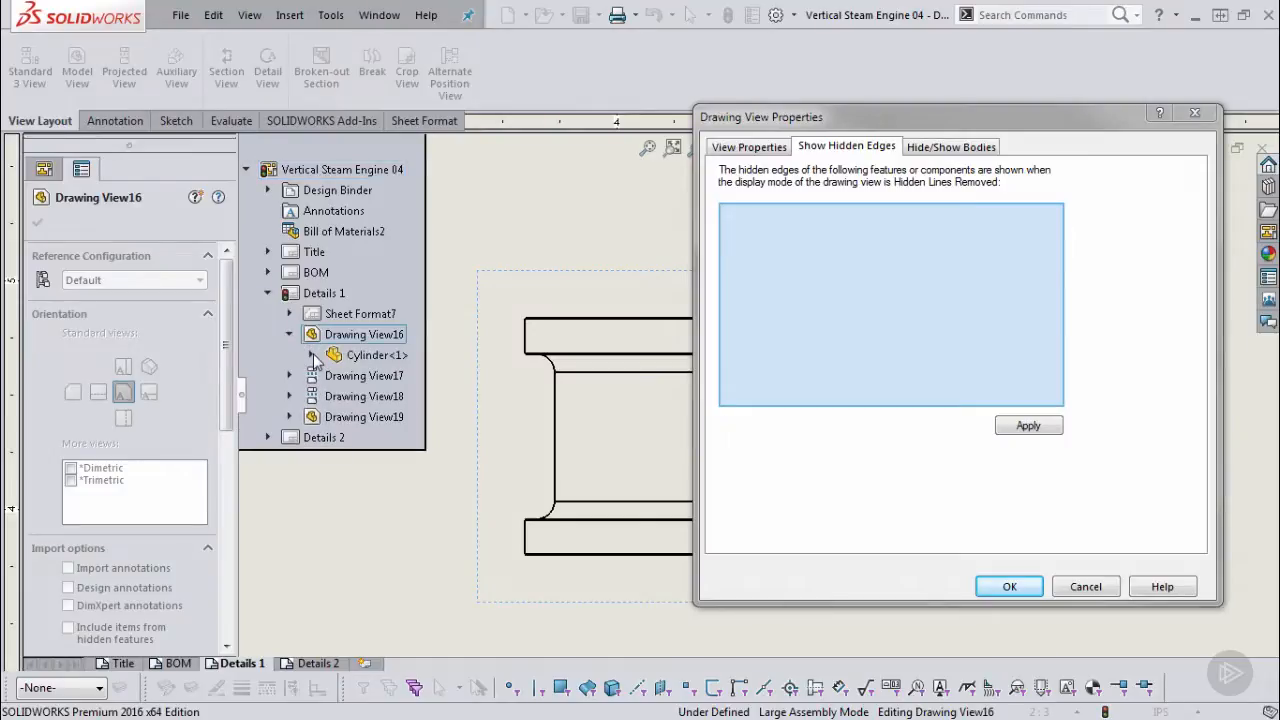
pyautogui.click(311, 355)
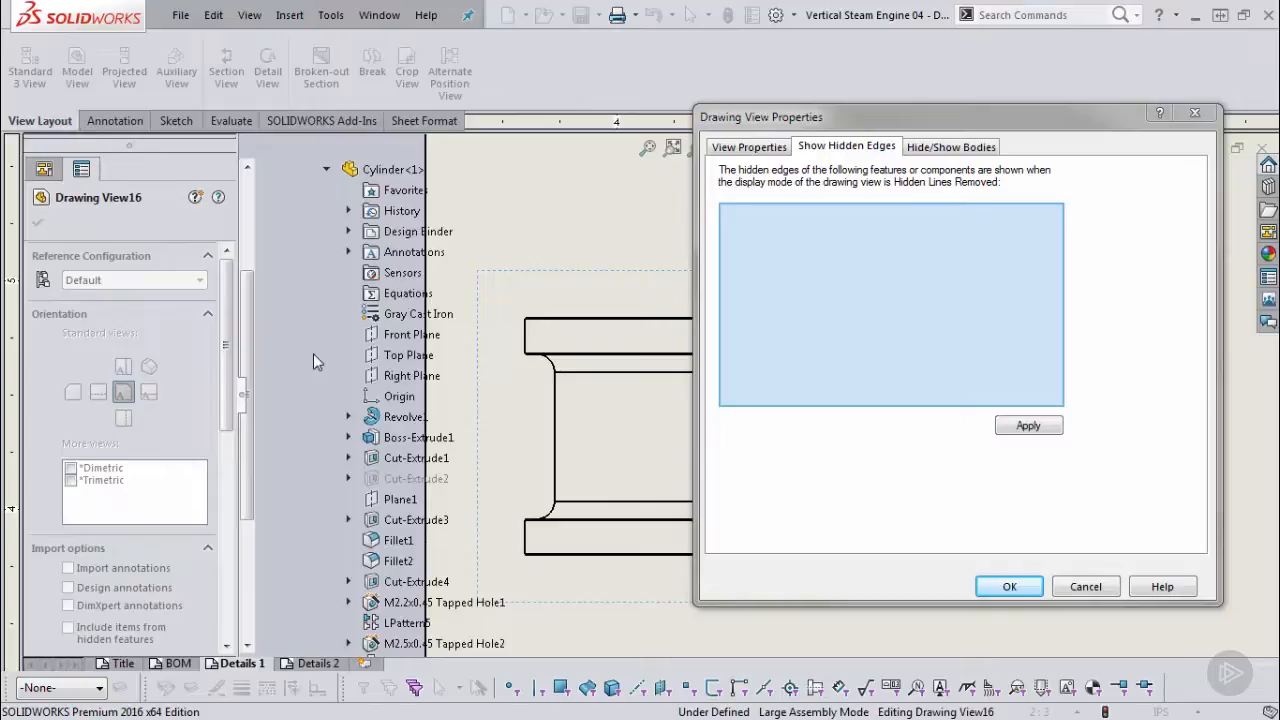
pyautogui.scroll(-4, 397, 428)
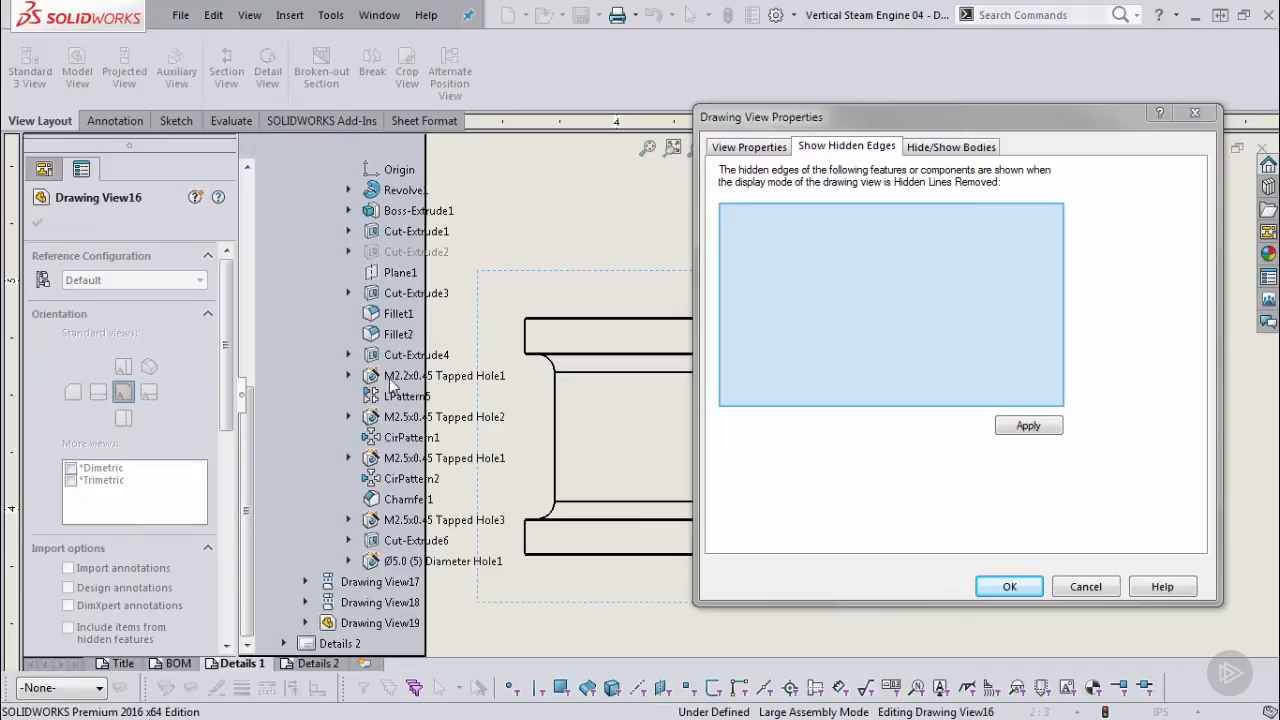
pyautogui.click(392, 385)
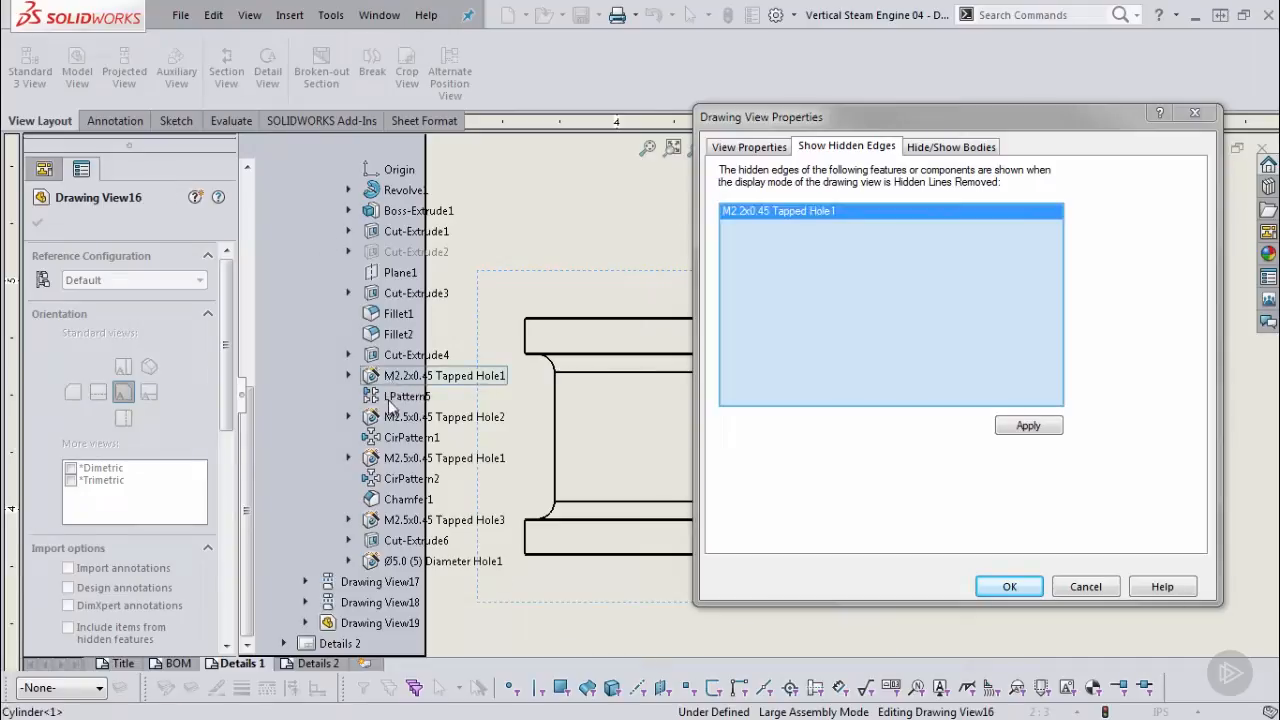
pyautogui.click(403, 399)
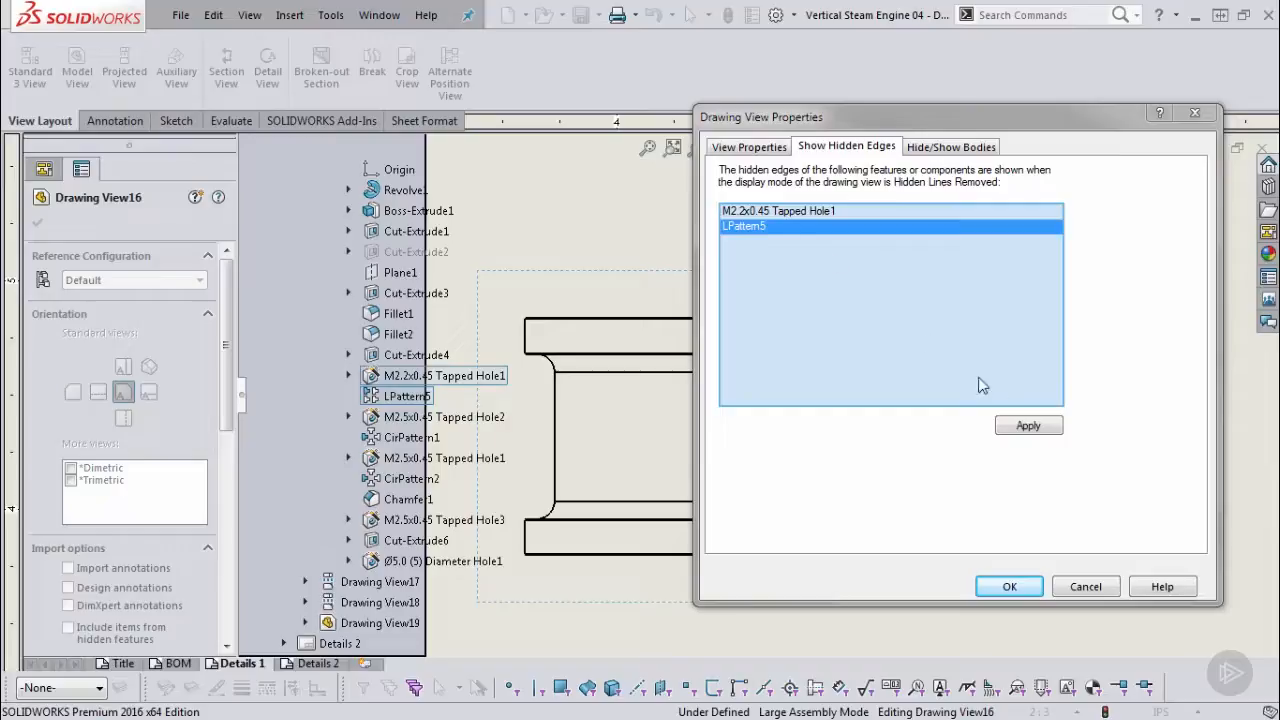
pyautogui.click(1028, 426)
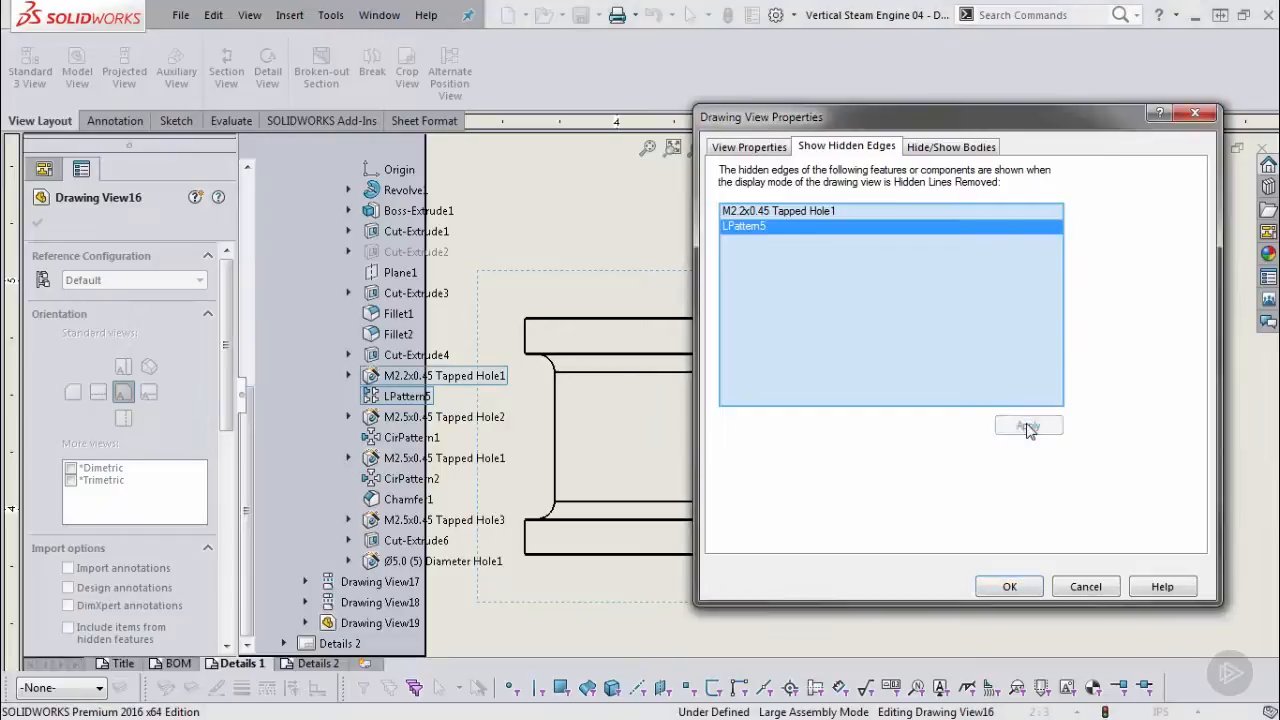
pyautogui.click(1012, 587)
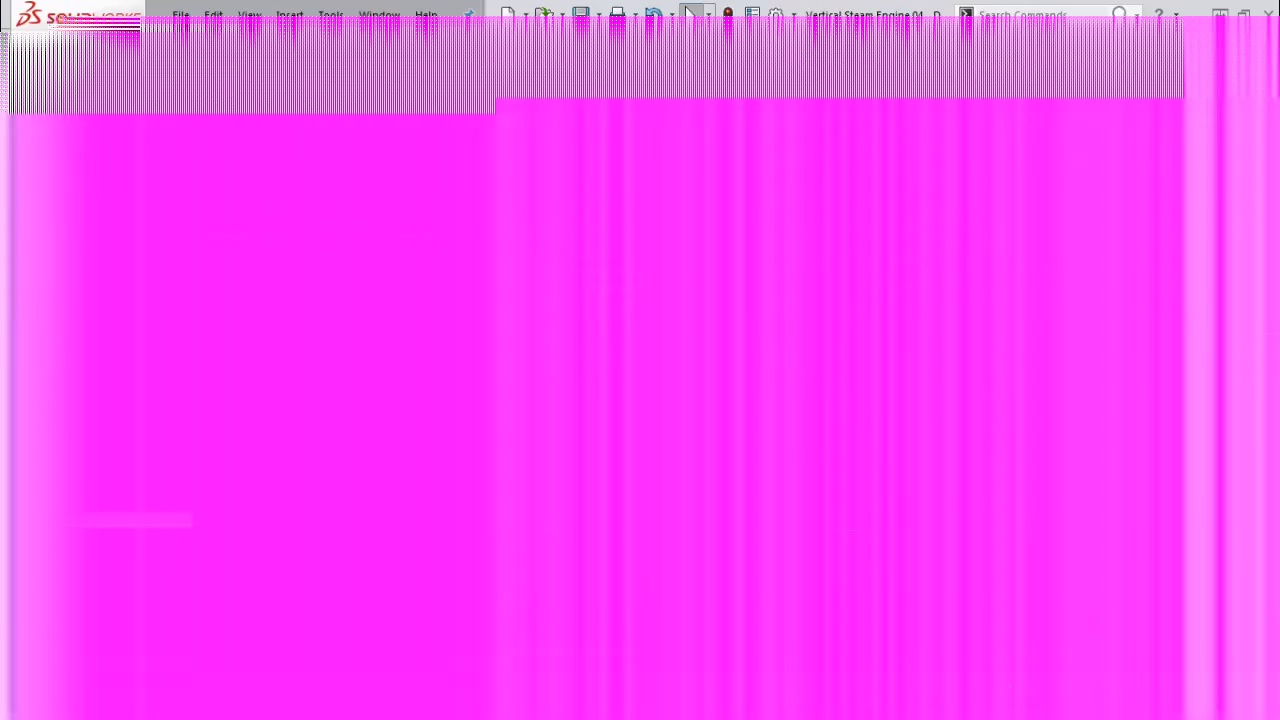
# Clear all features from the Show Hidden Edges list of Drawing View16 and apply the change.
pyautogui.rightClick(681, 284)
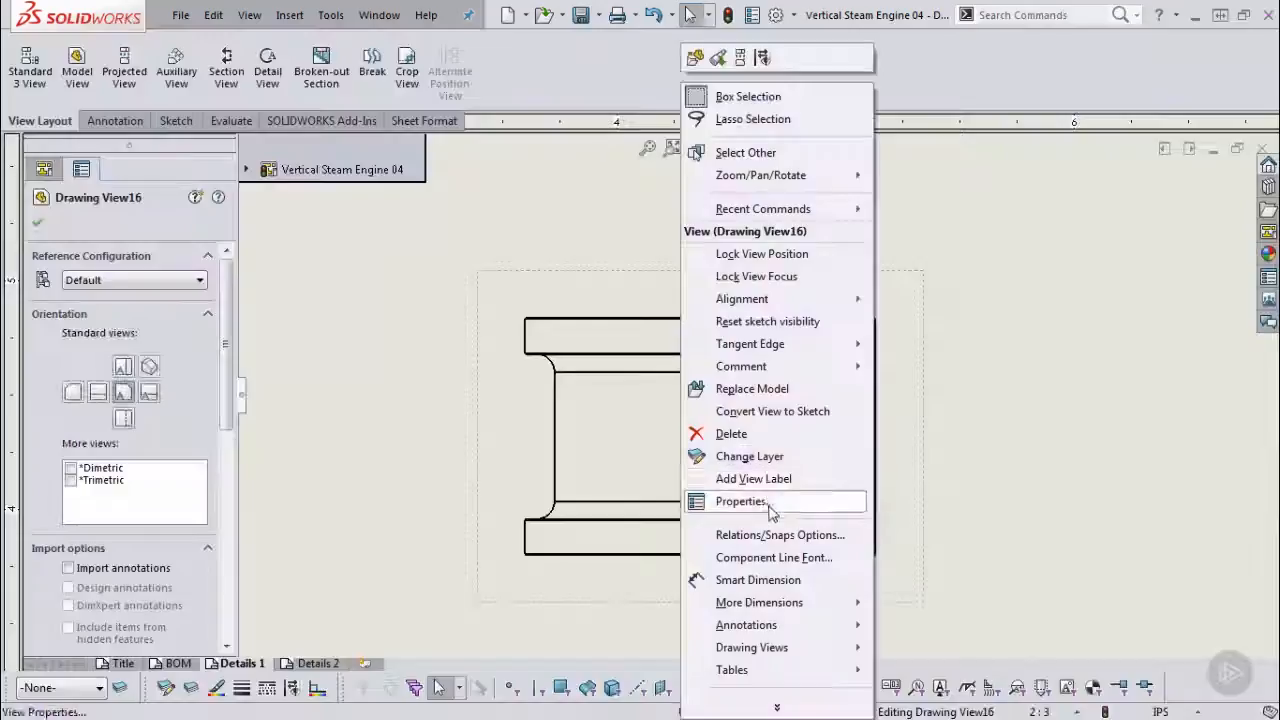
pyautogui.click(743, 501)
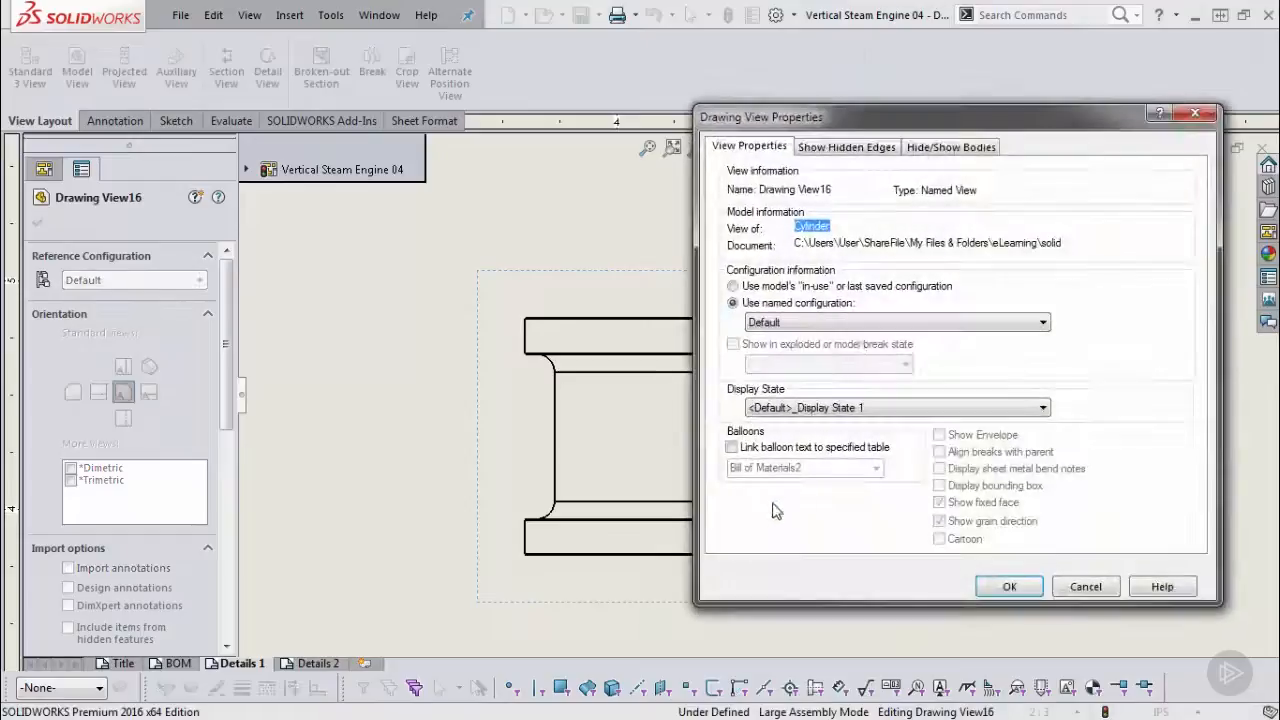
pyautogui.click(843, 147)
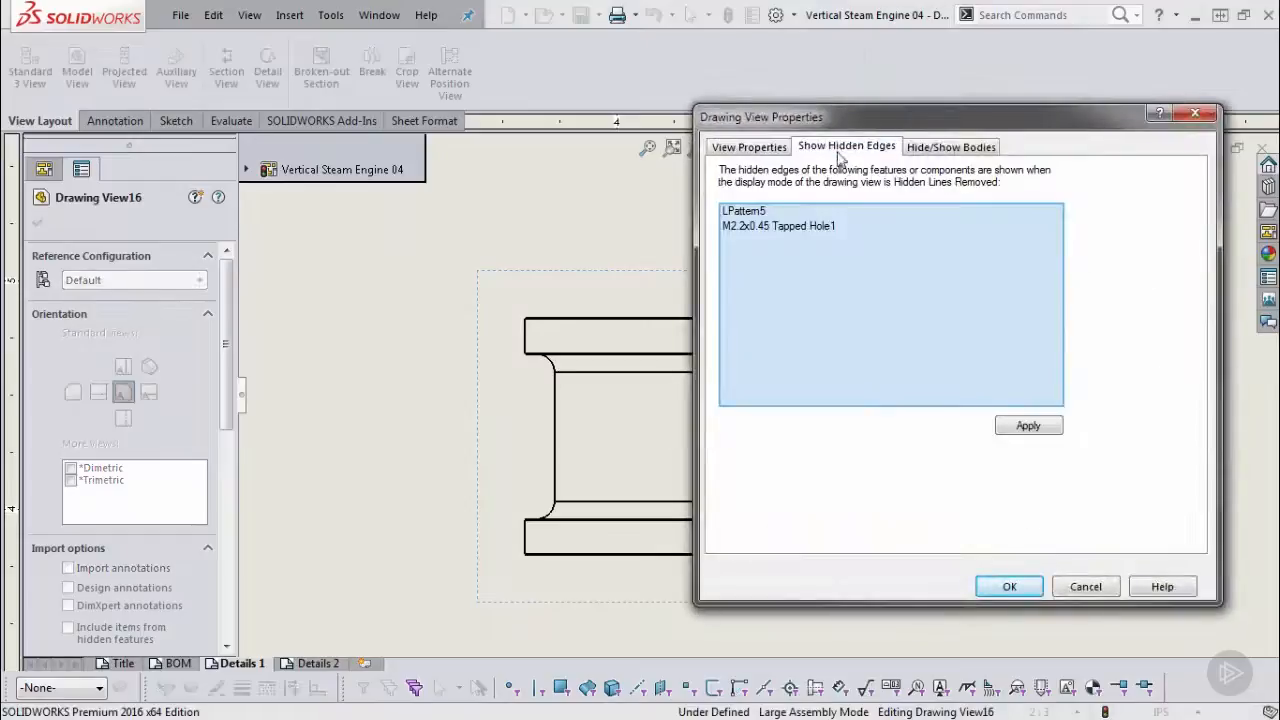
pyautogui.rightClick(893, 244)
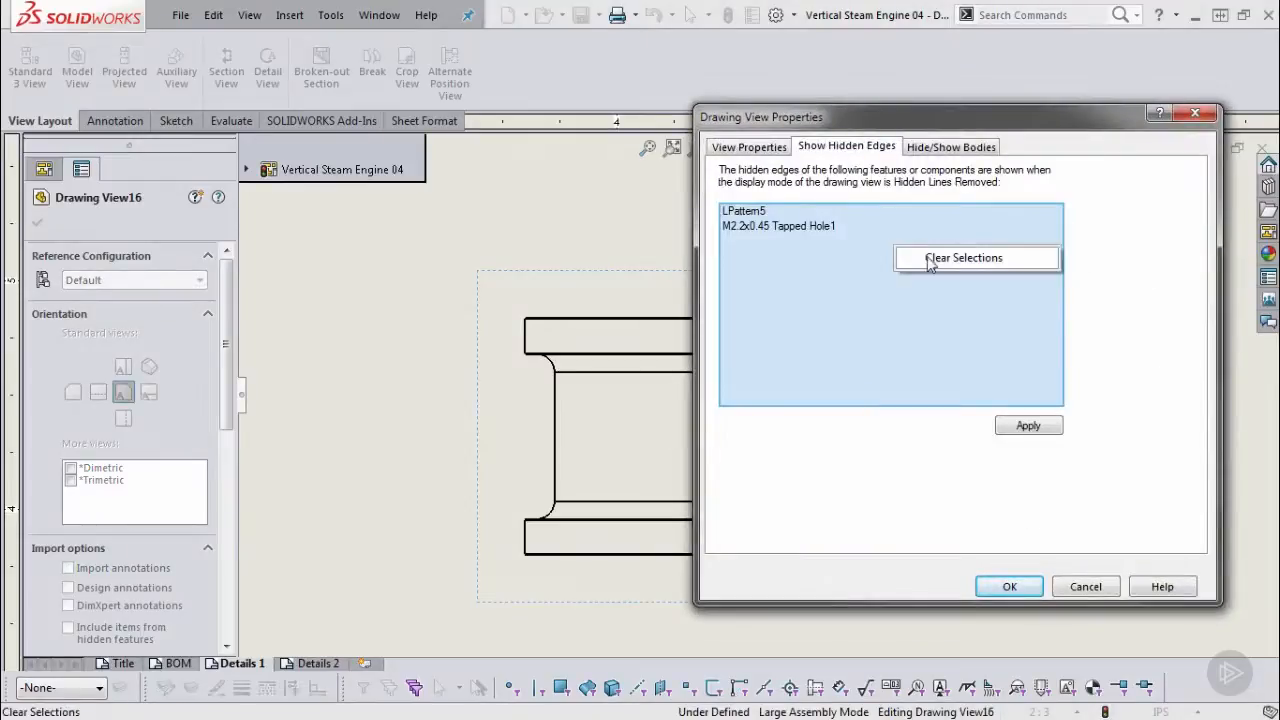
pyautogui.click(929, 258)
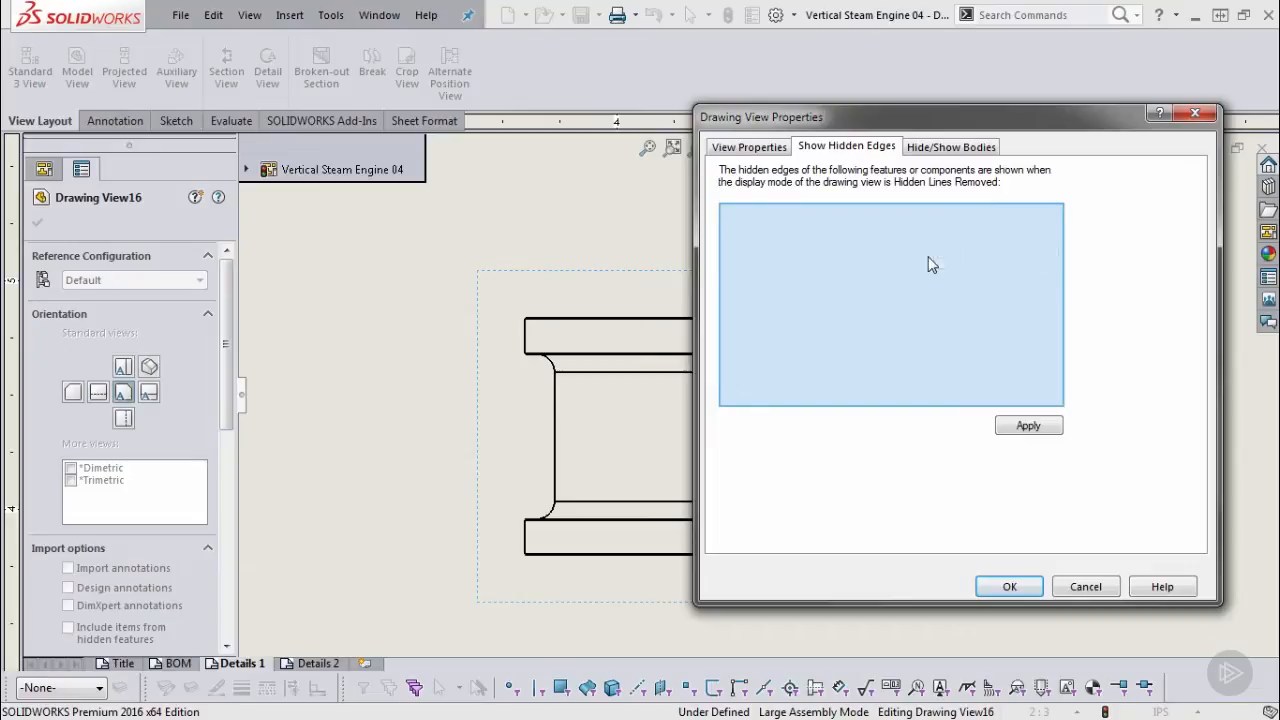
pyautogui.click(1028, 425)
pyautogui.click(1008, 587)
pyautogui.click(1009, 587)
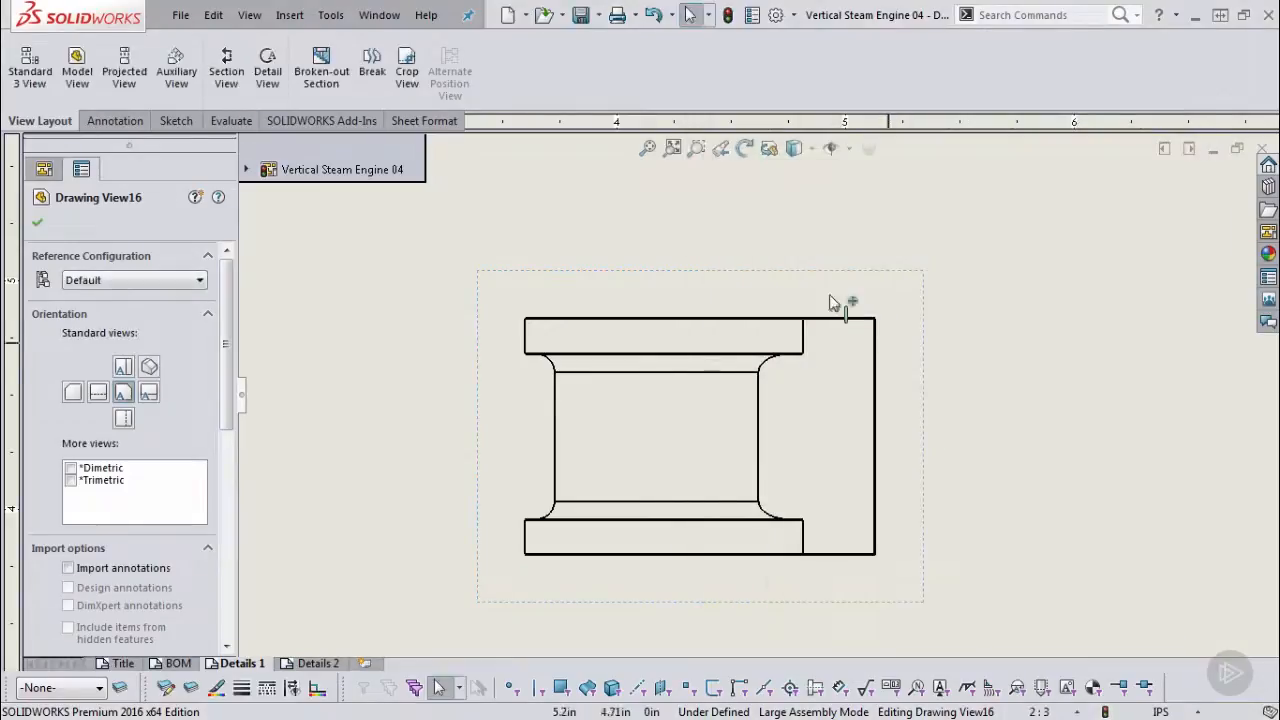
# Show the hidden edges of the Cylinder's M2.2x0.45 Tapped Hole1 in Drawing View16, working from the feature tree.
pyautogui.click(697, 233)
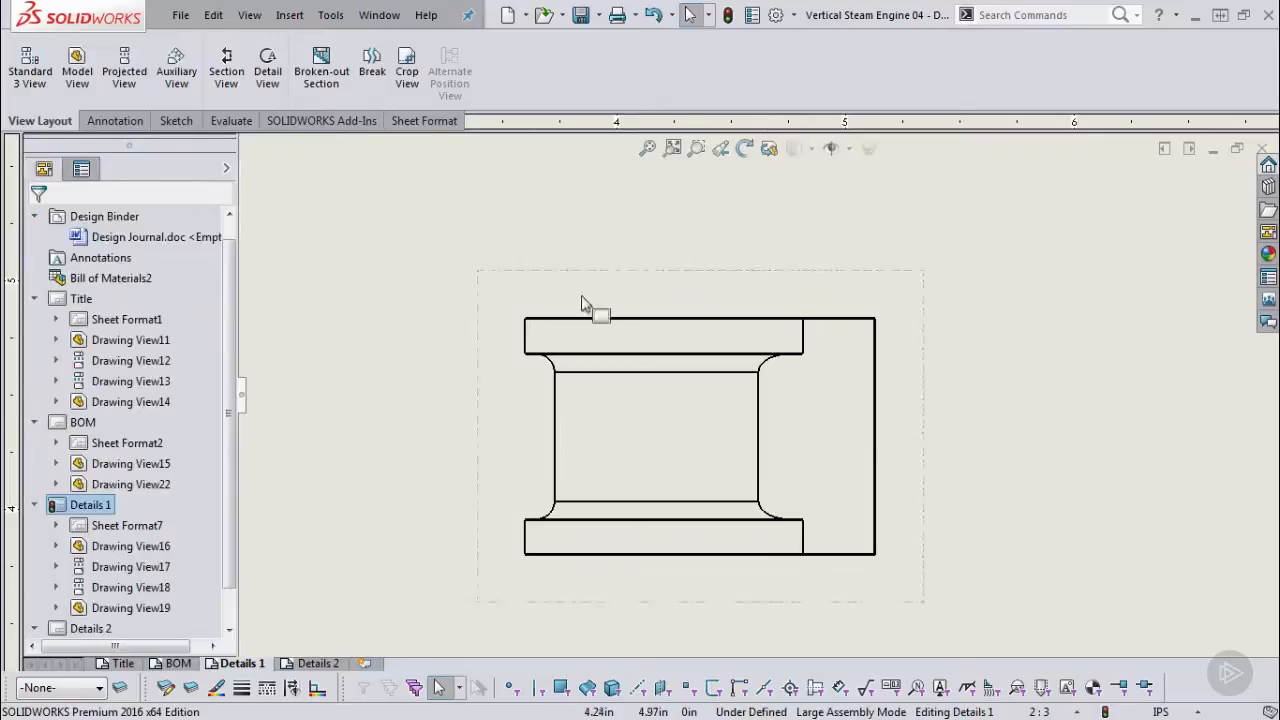
pyautogui.click(56, 546)
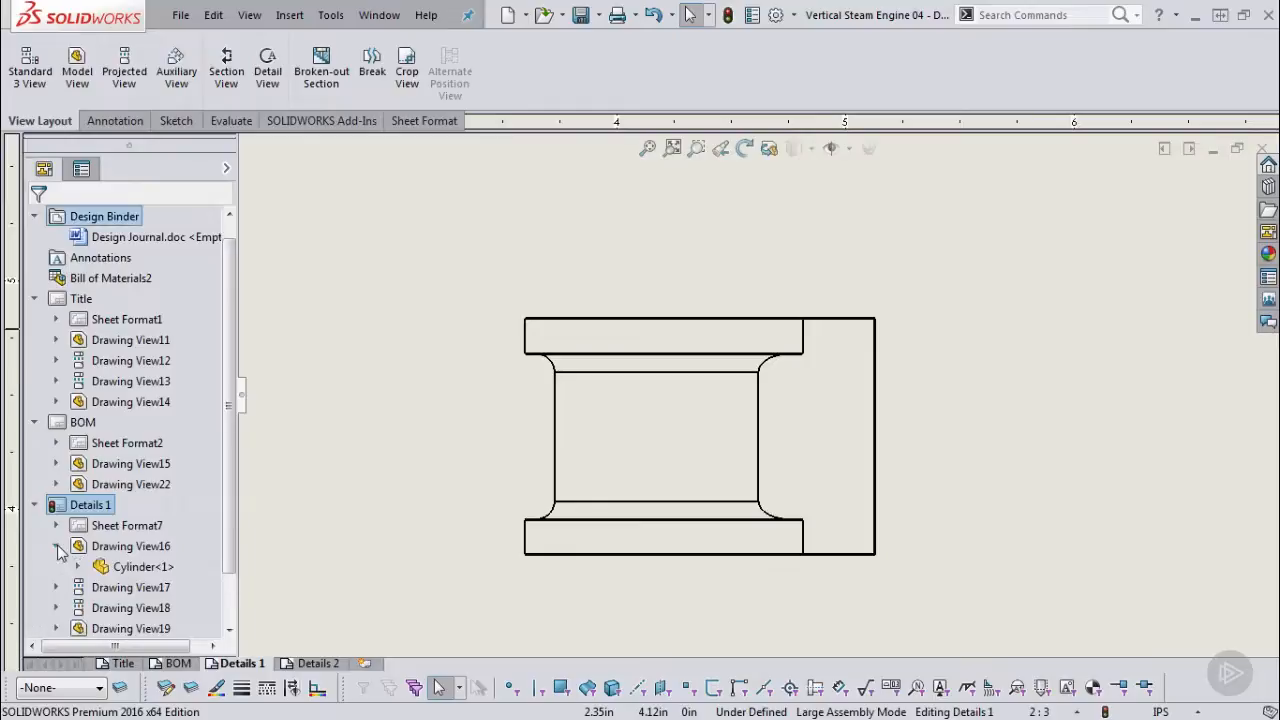
pyautogui.click(77, 567)
pyautogui.scroll(-4, 90, 494)
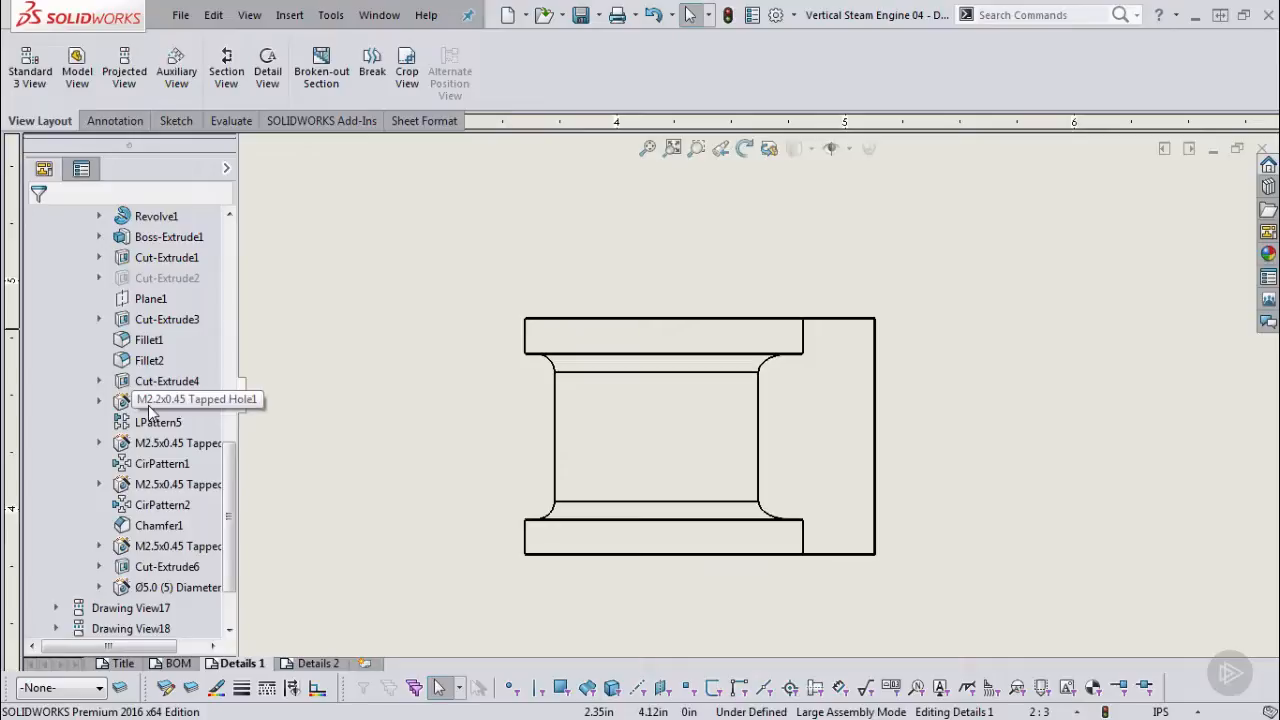
pyautogui.rightClick(148, 407)
pyautogui.moveTo(368, 452)
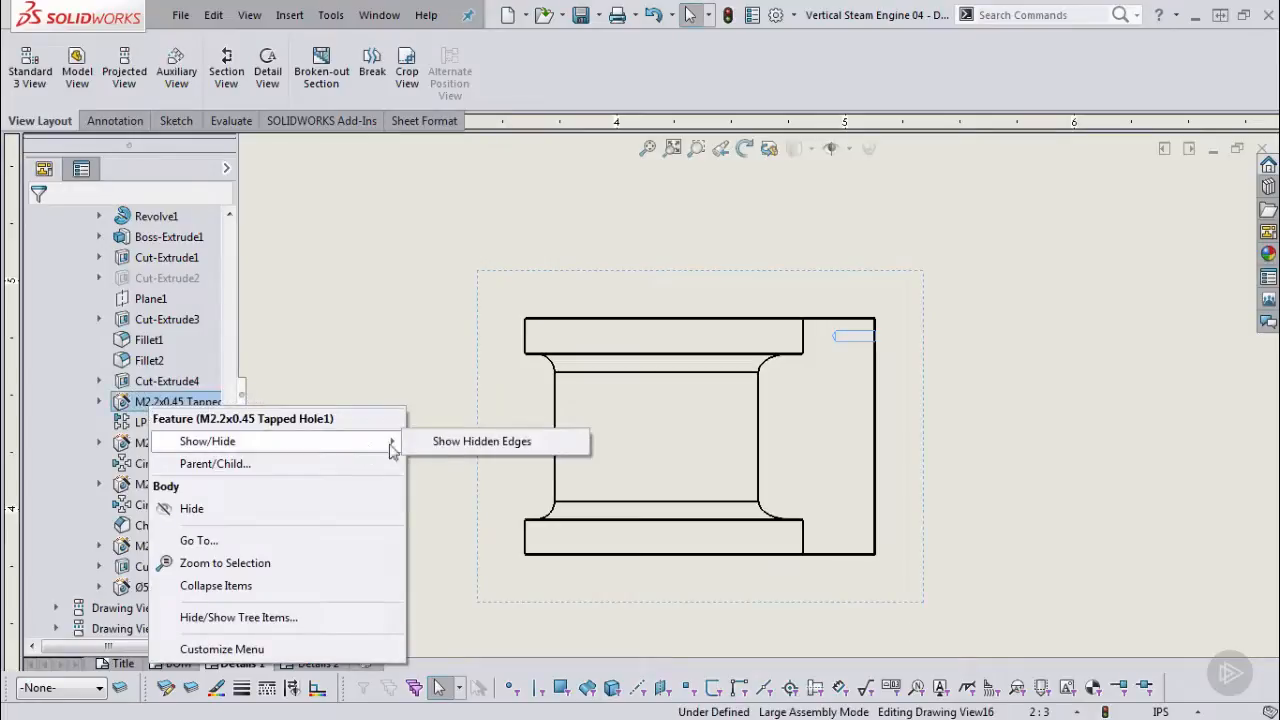
pyautogui.click(476, 447)
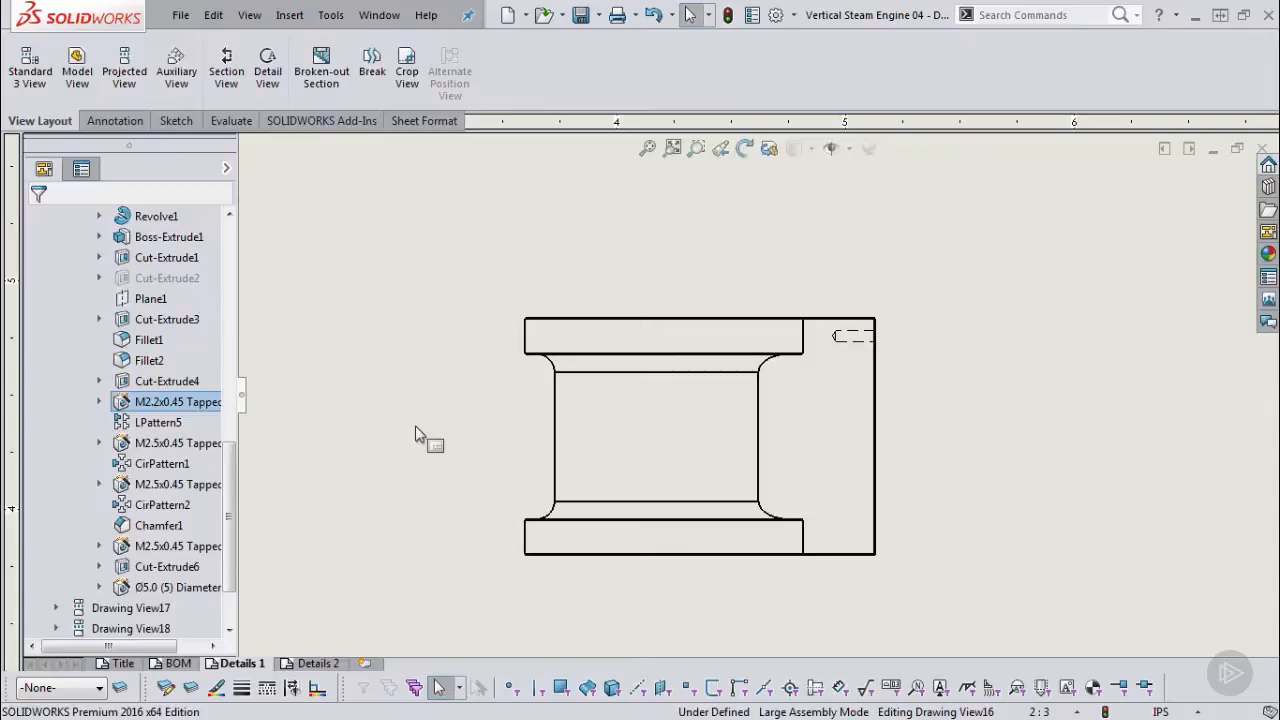
# Remove M2.2x0.45 Tapped Hole1 from the Show Hidden Edges list of Drawing View16 and apply the change.
pyautogui.click(679, 278)
pyautogui.rightClick(679, 280)
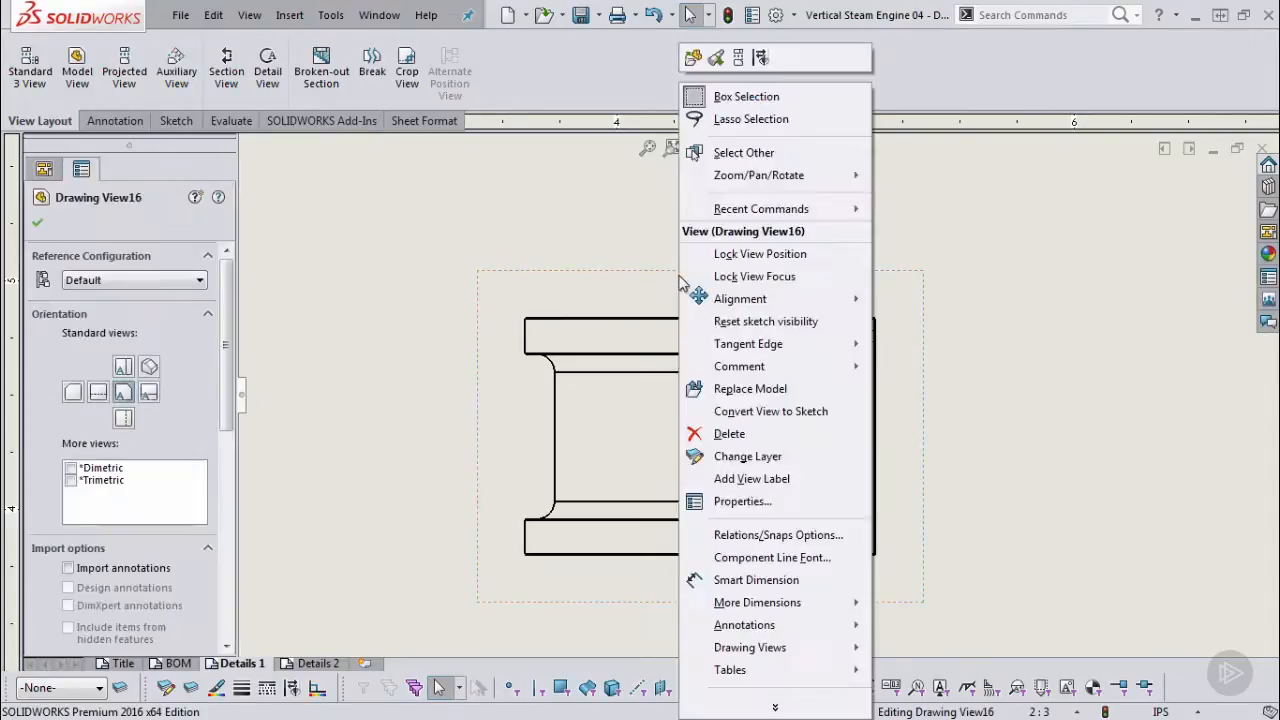
pyautogui.click(765, 502)
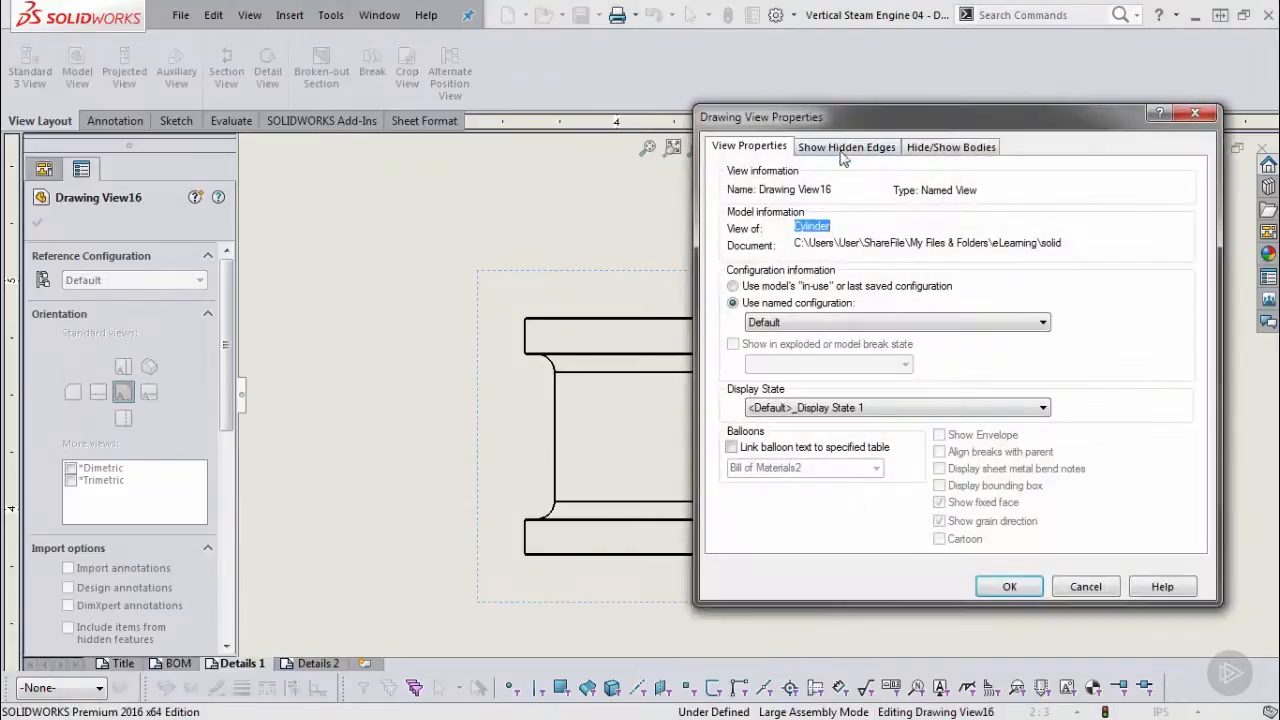
pyautogui.click(845, 148)
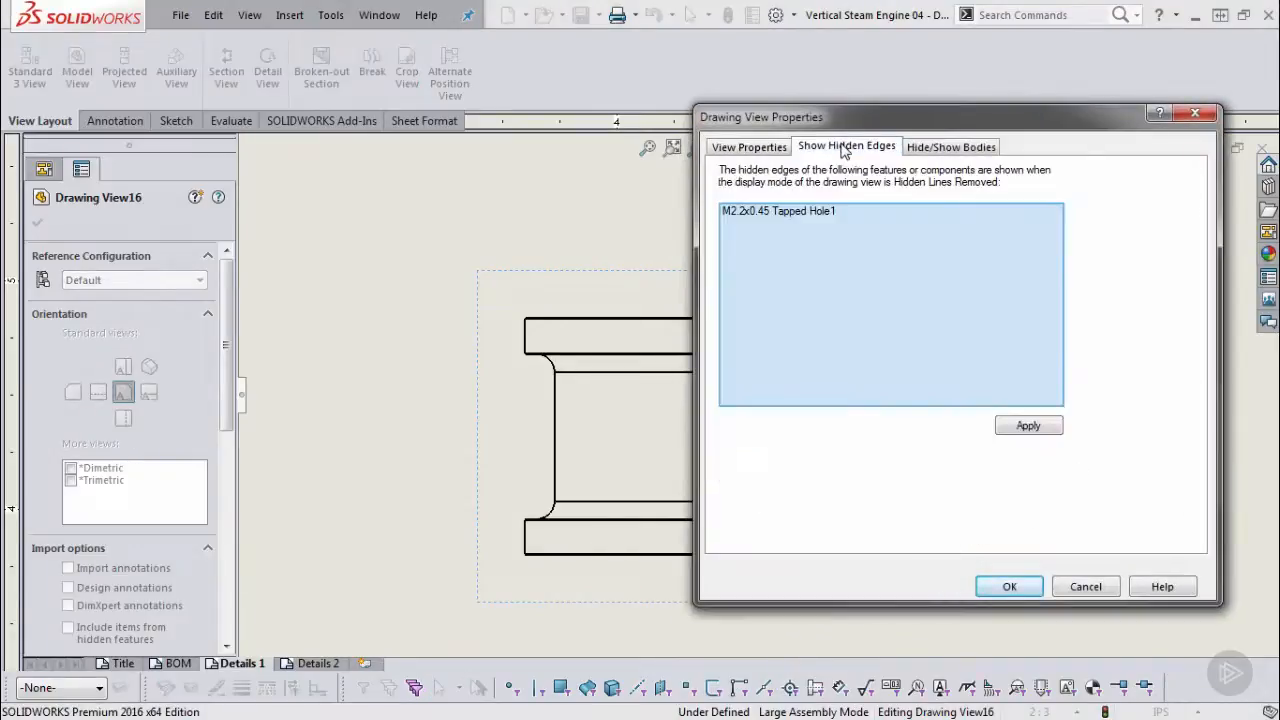
pyautogui.rightClick(865, 213)
pyautogui.click(914, 226)
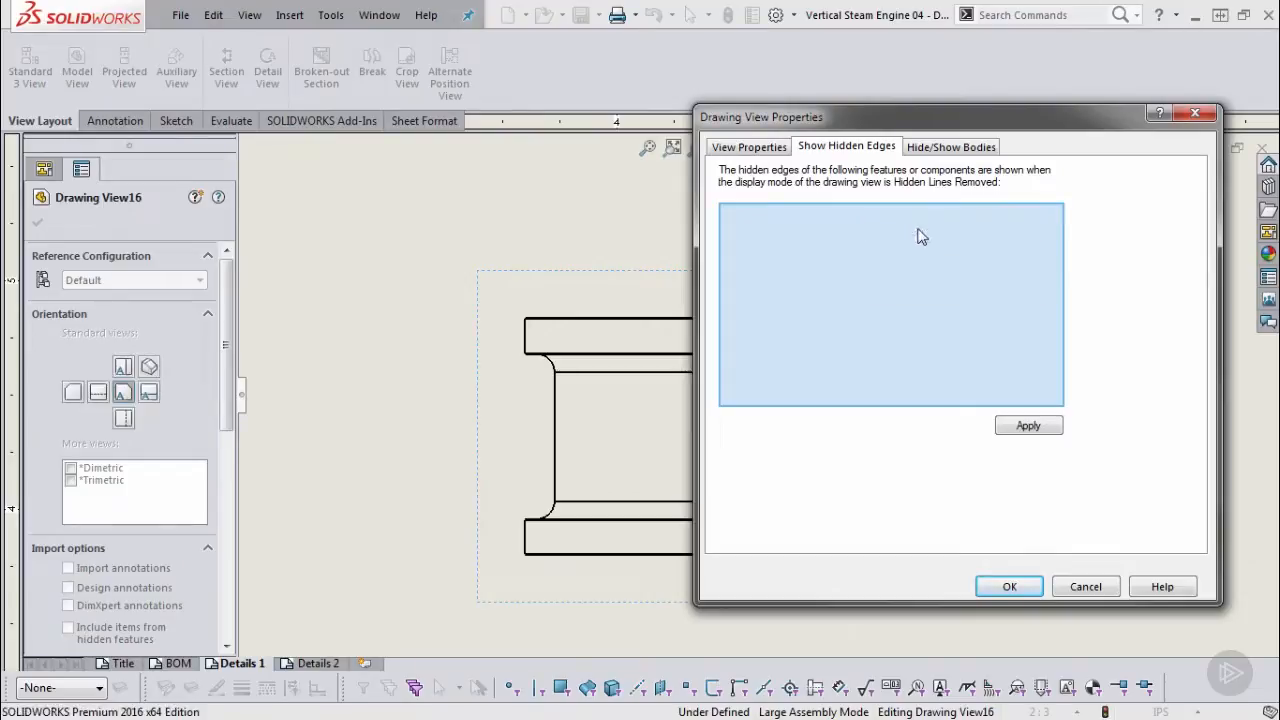
pyautogui.click(1030, 427)
pyautogui.click(1008, 587)
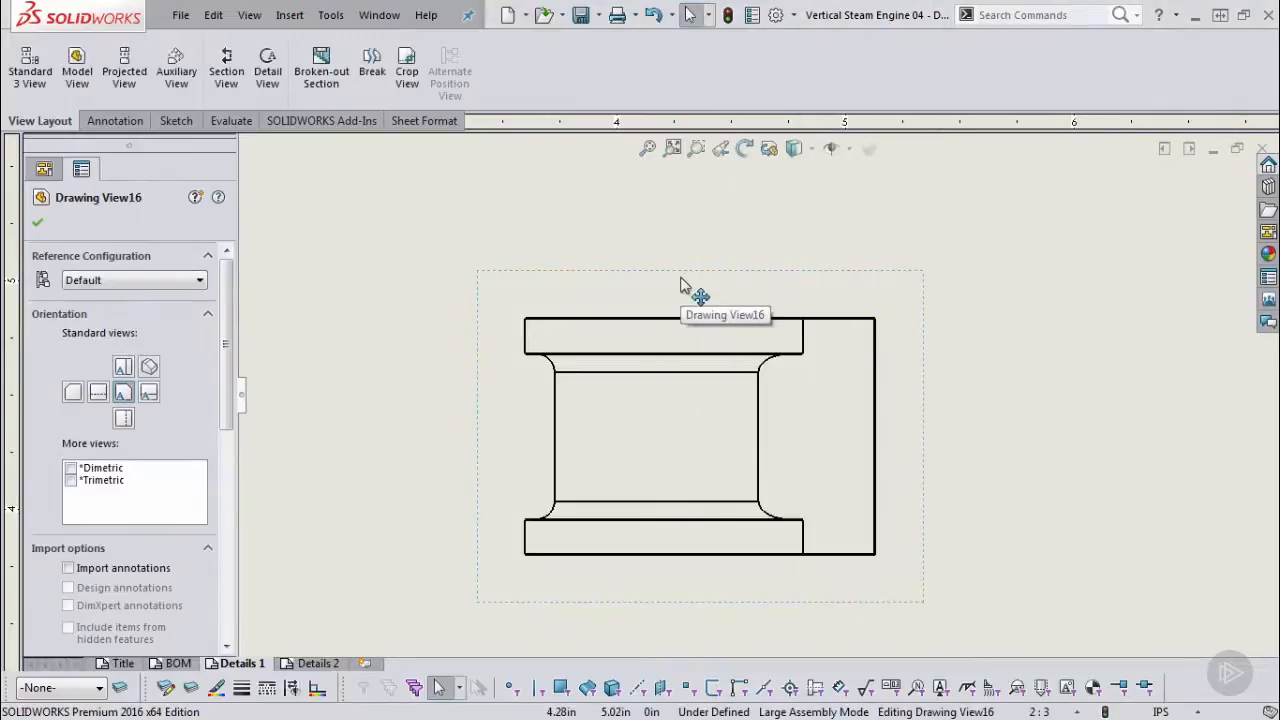
pyautogui.press('Escape')
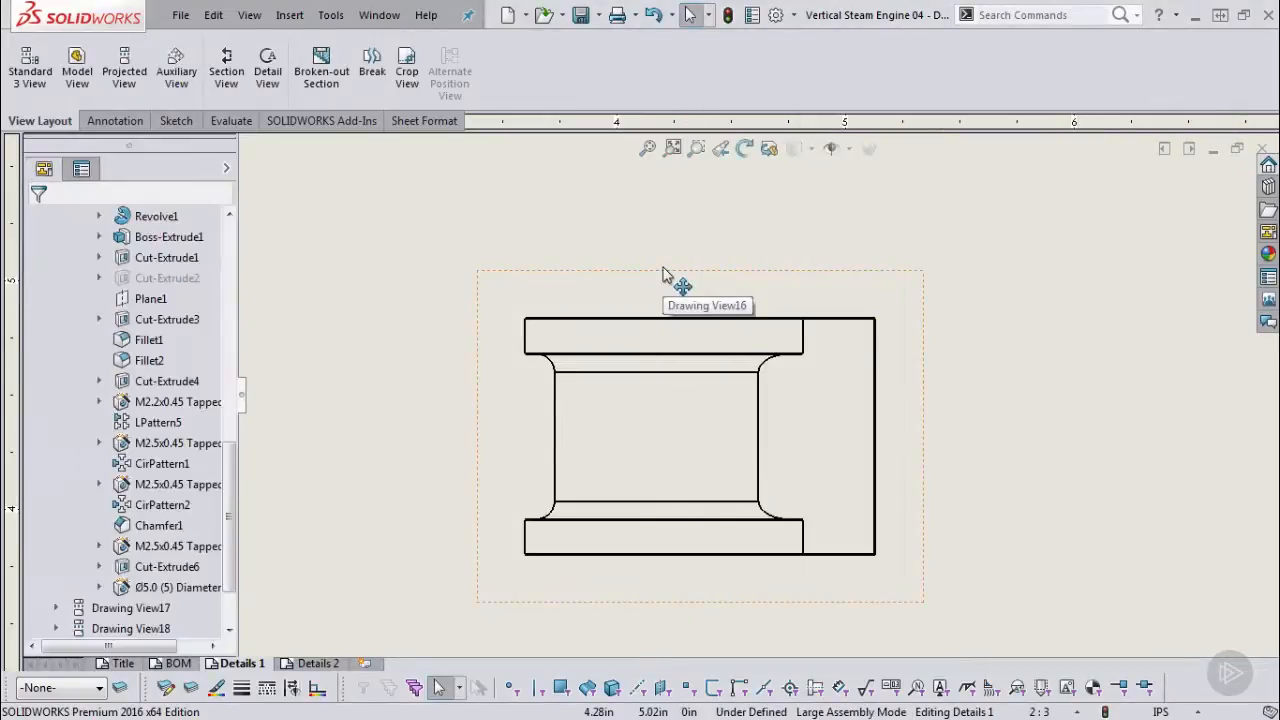
# Start a Model View on the Details 2 sheet using the assembly file Vertical Steam Engine.SLDASM.
pyautogui.press('f')
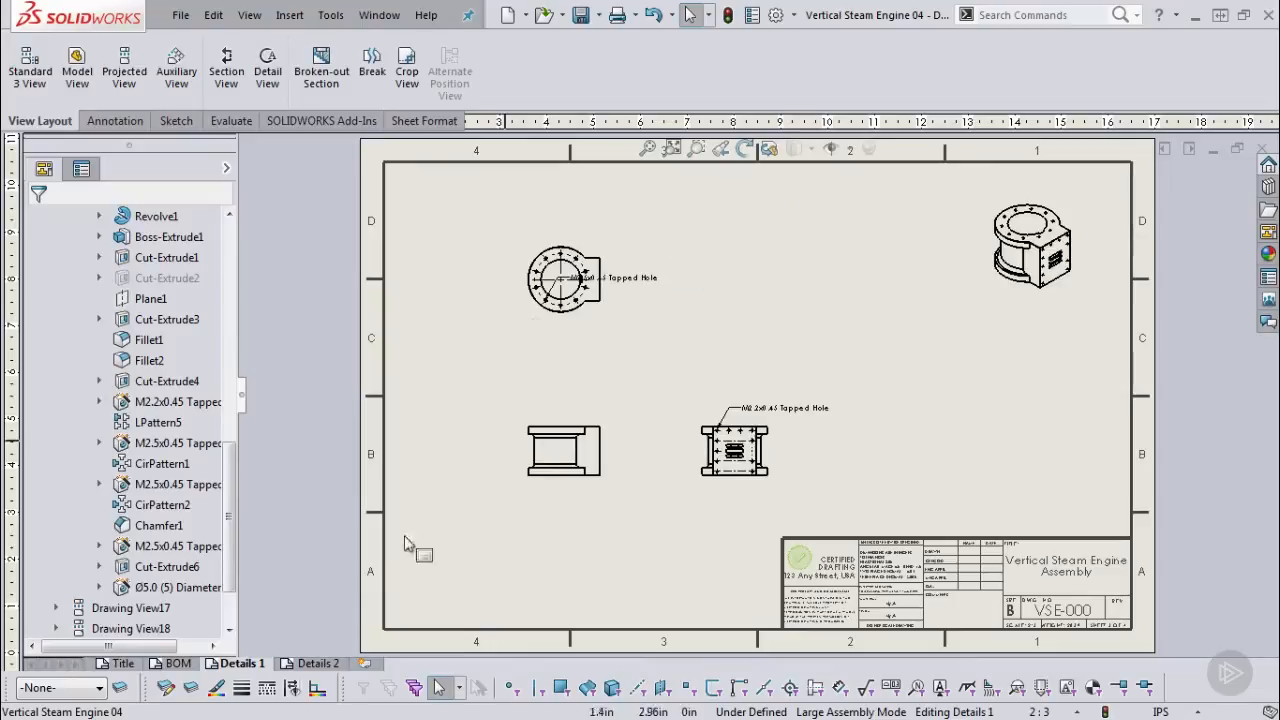
pyautogui.moveTo(310, 667); pyautogui.dragTo(633, 325)
pyautogui.click(70, 65)
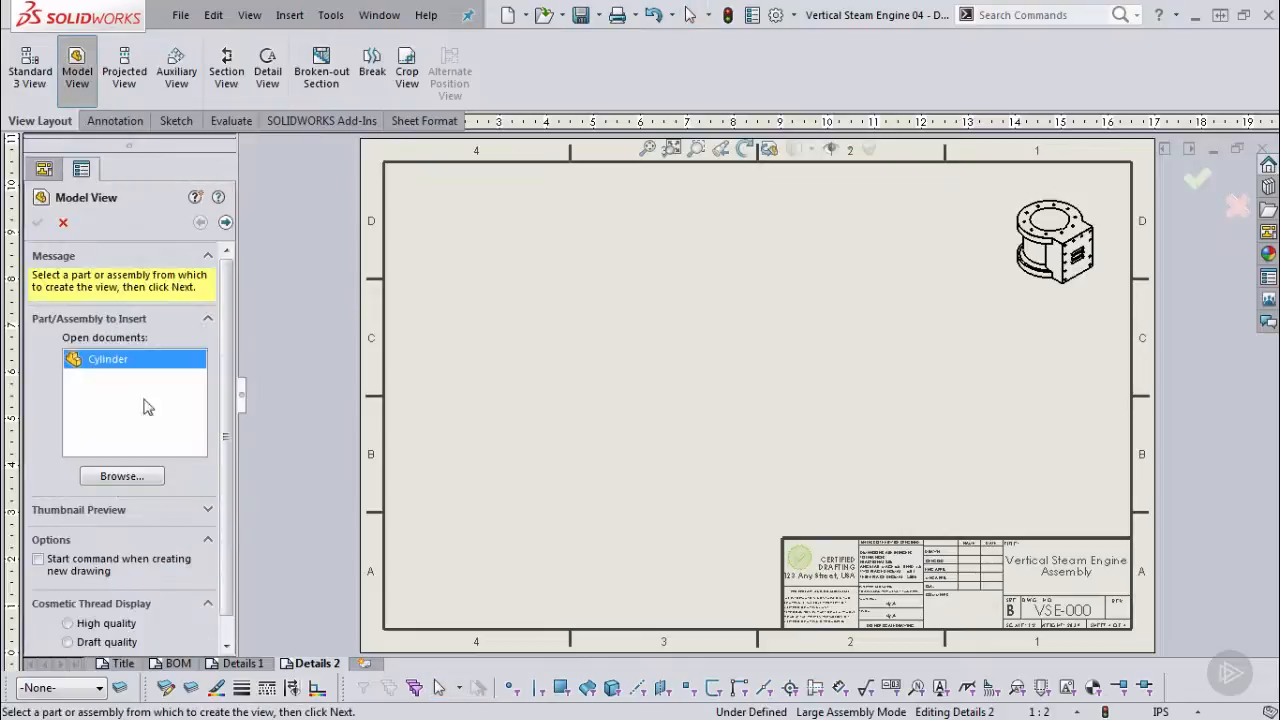
pyautogui.click(121, 477)
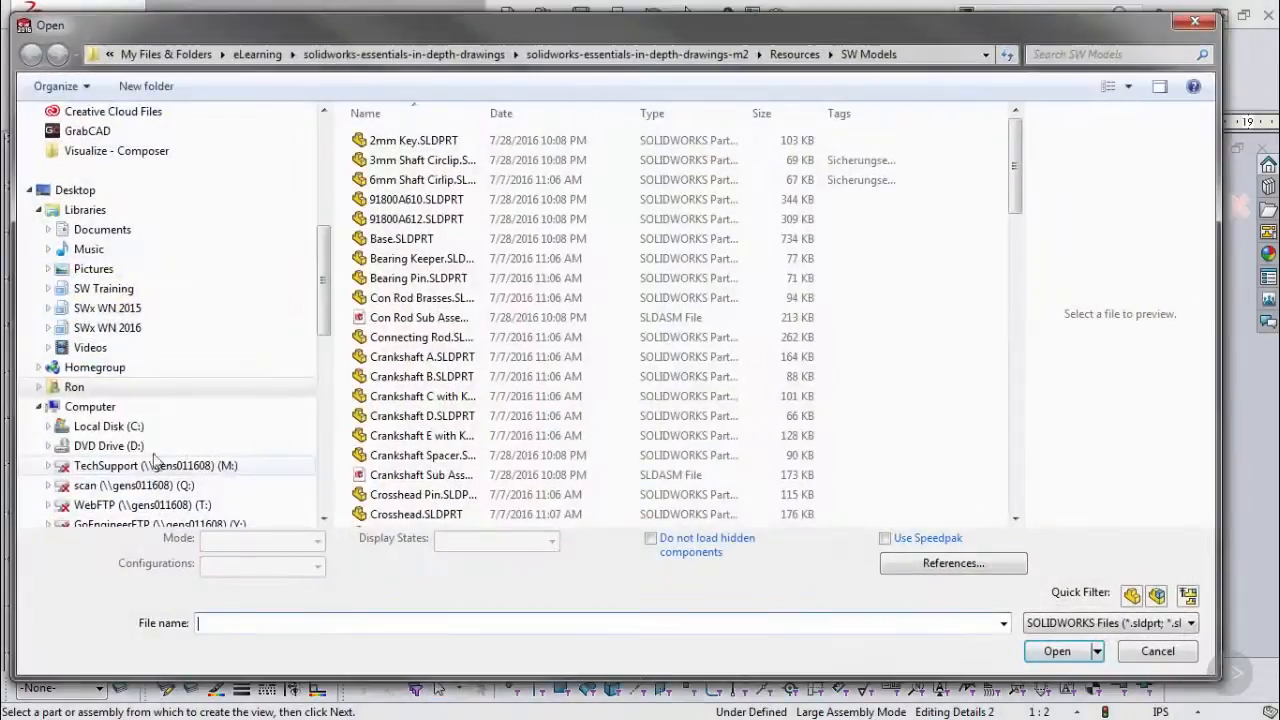
pyautogui.moveTo(1015, 145); pyautogui.dragTo(1020, 478)
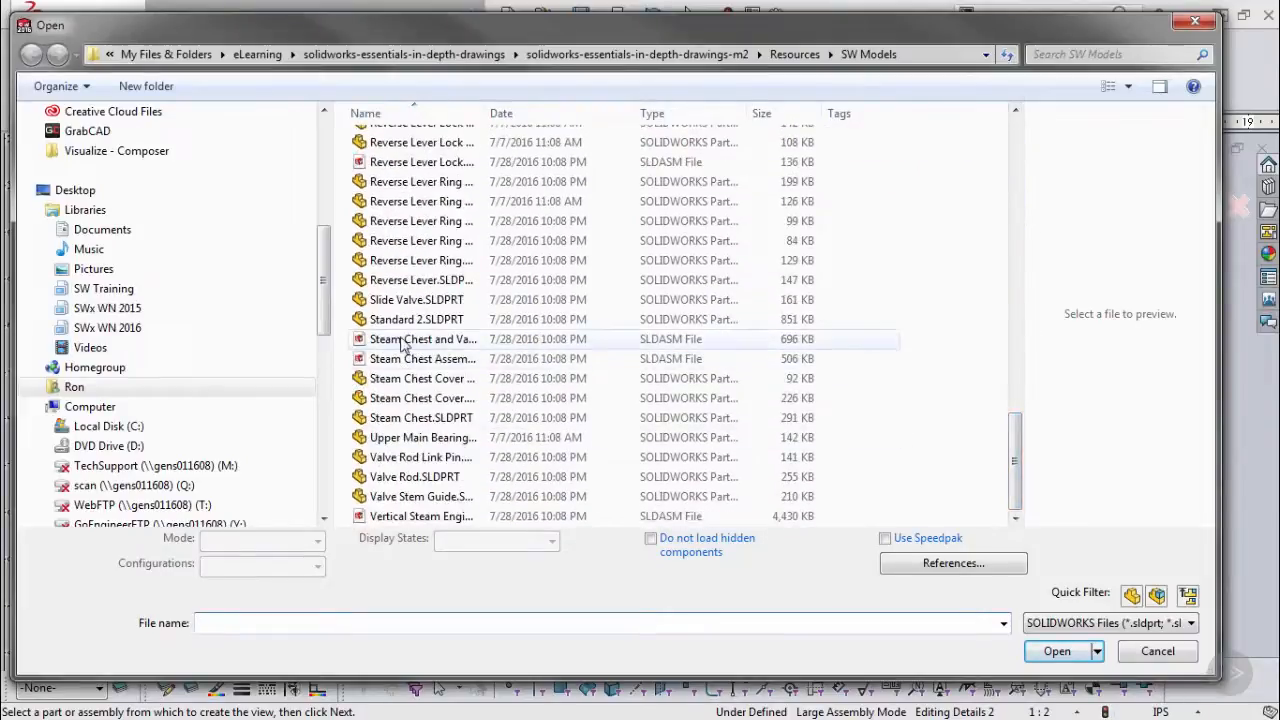
pyautogui.click(397, 518)
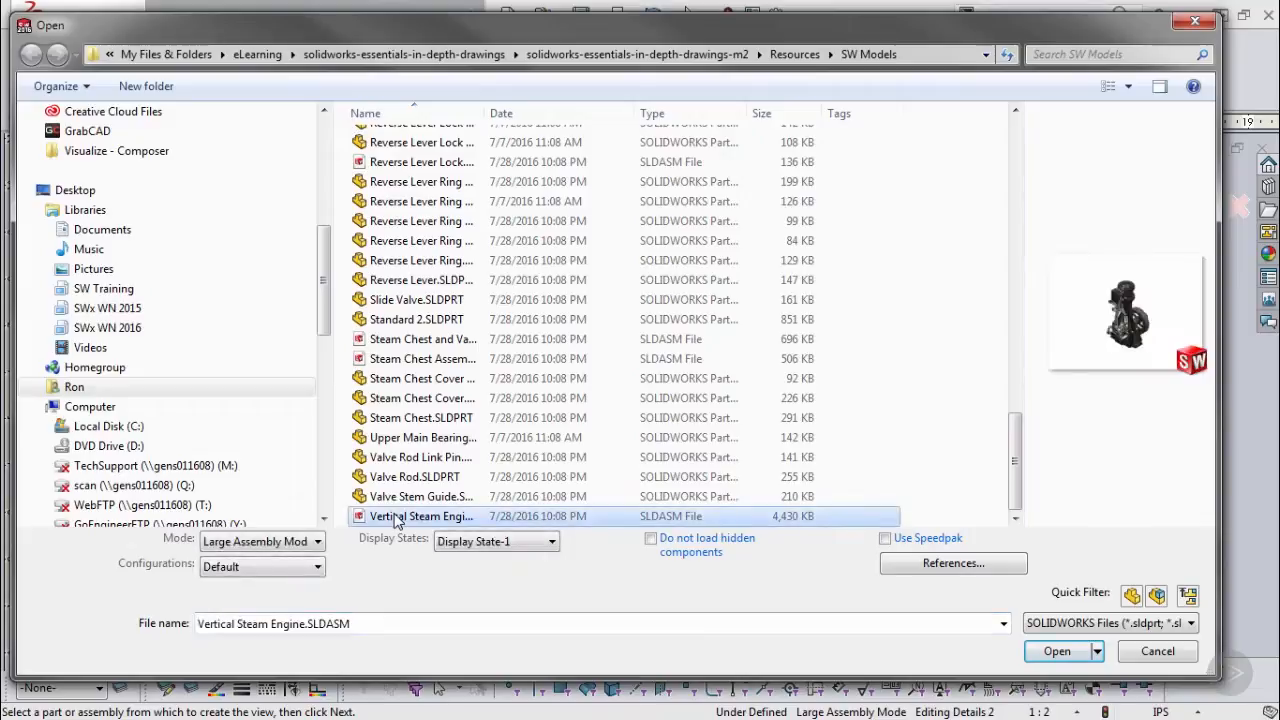
pyautogui.click(1057, 651)
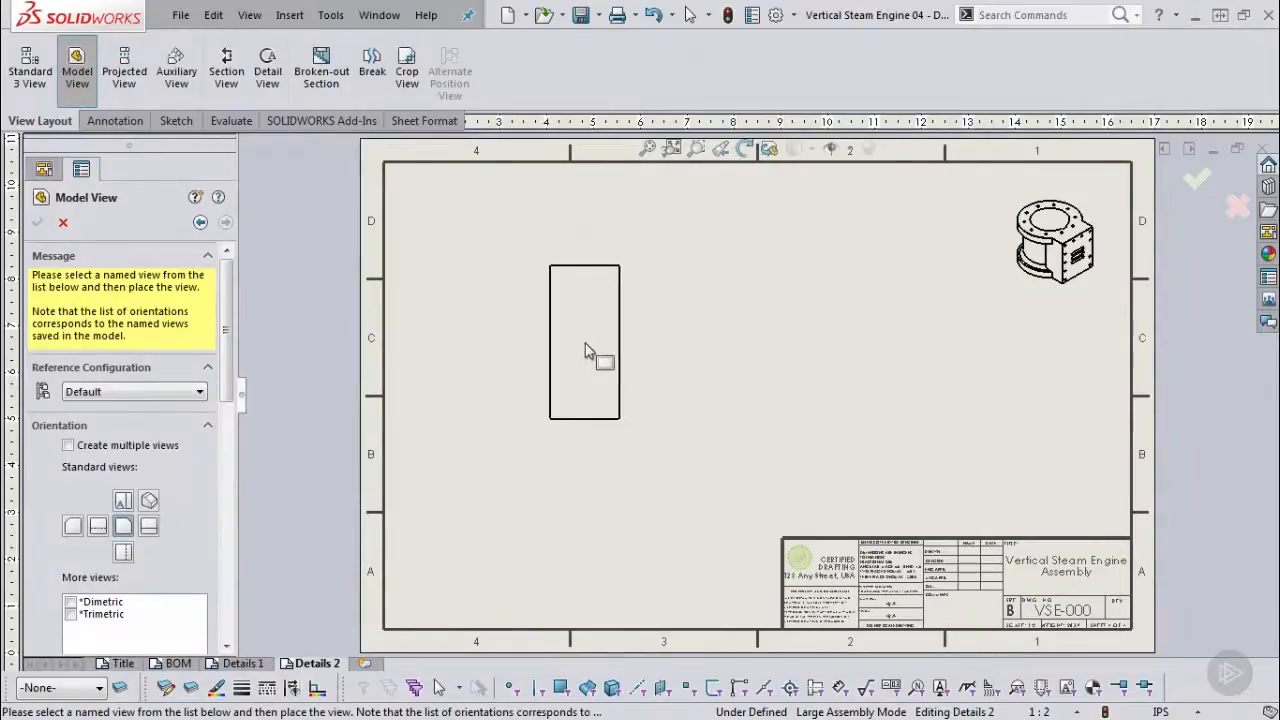
# Place the engine's front view in the left half of the sheet and project a side view to its right.
pyautogui.click(588, 352)
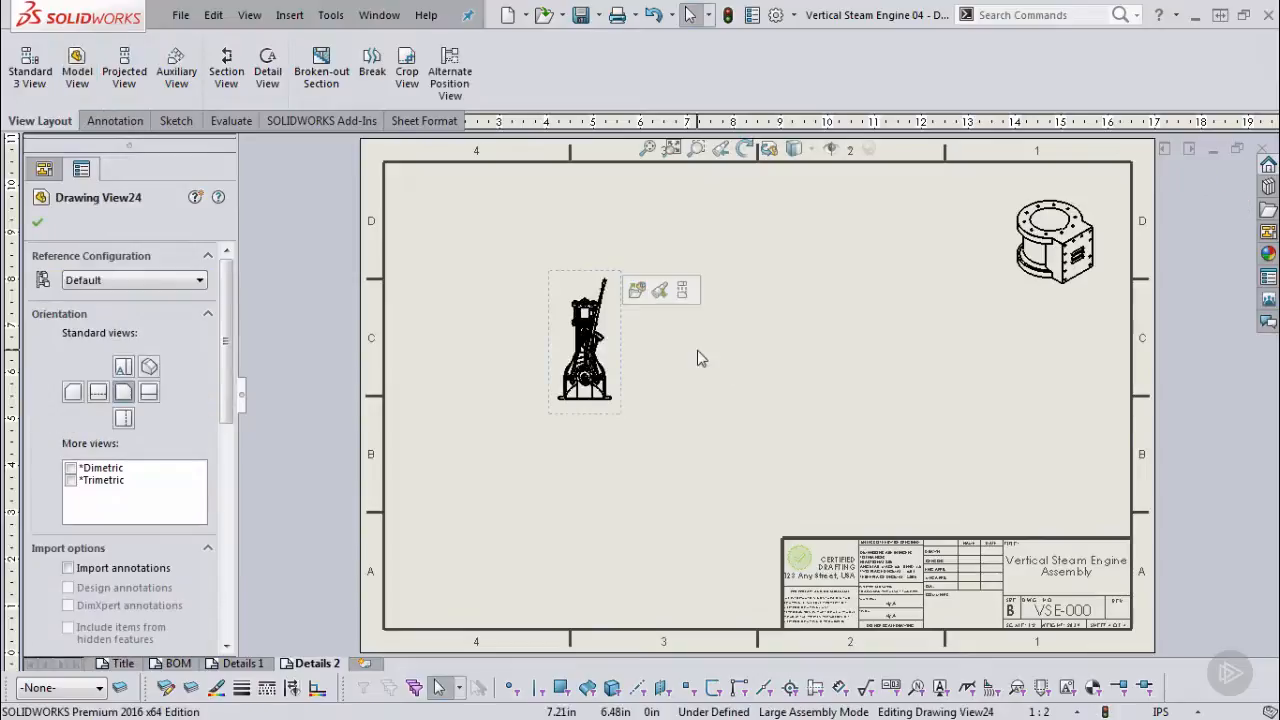
pyautogui.click(682, 290)
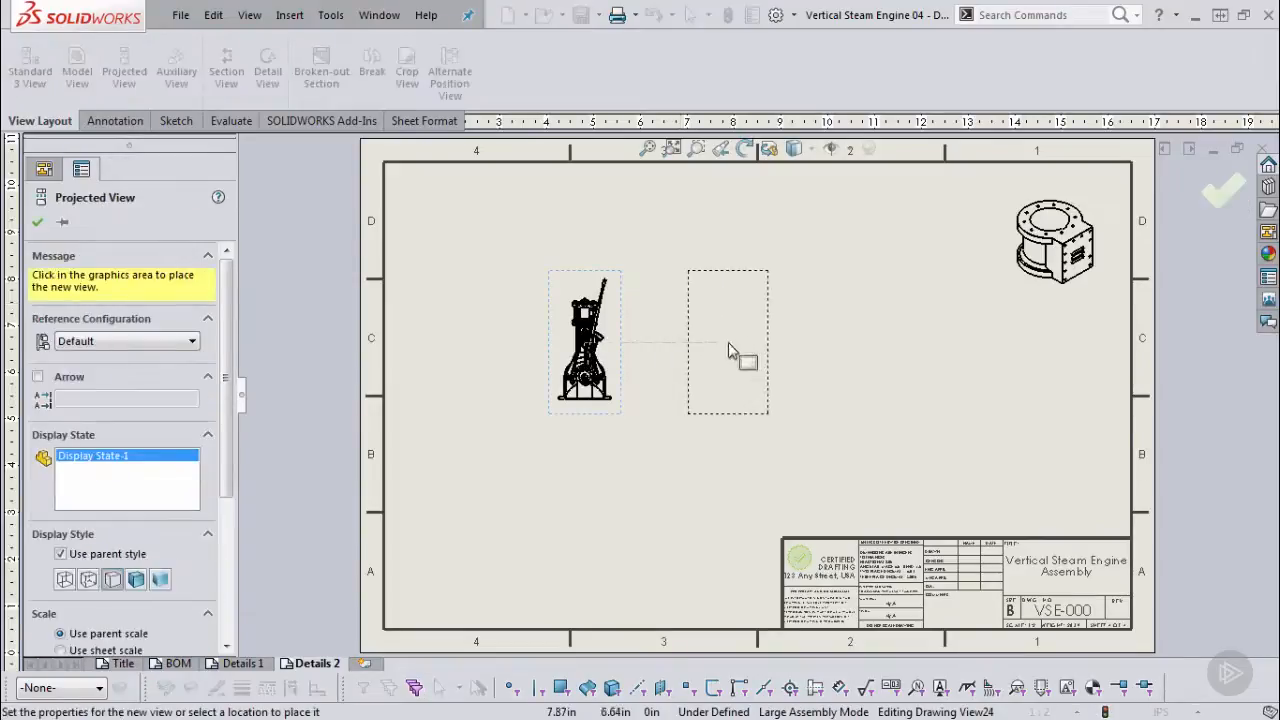
pyautogui.click(728, 343)
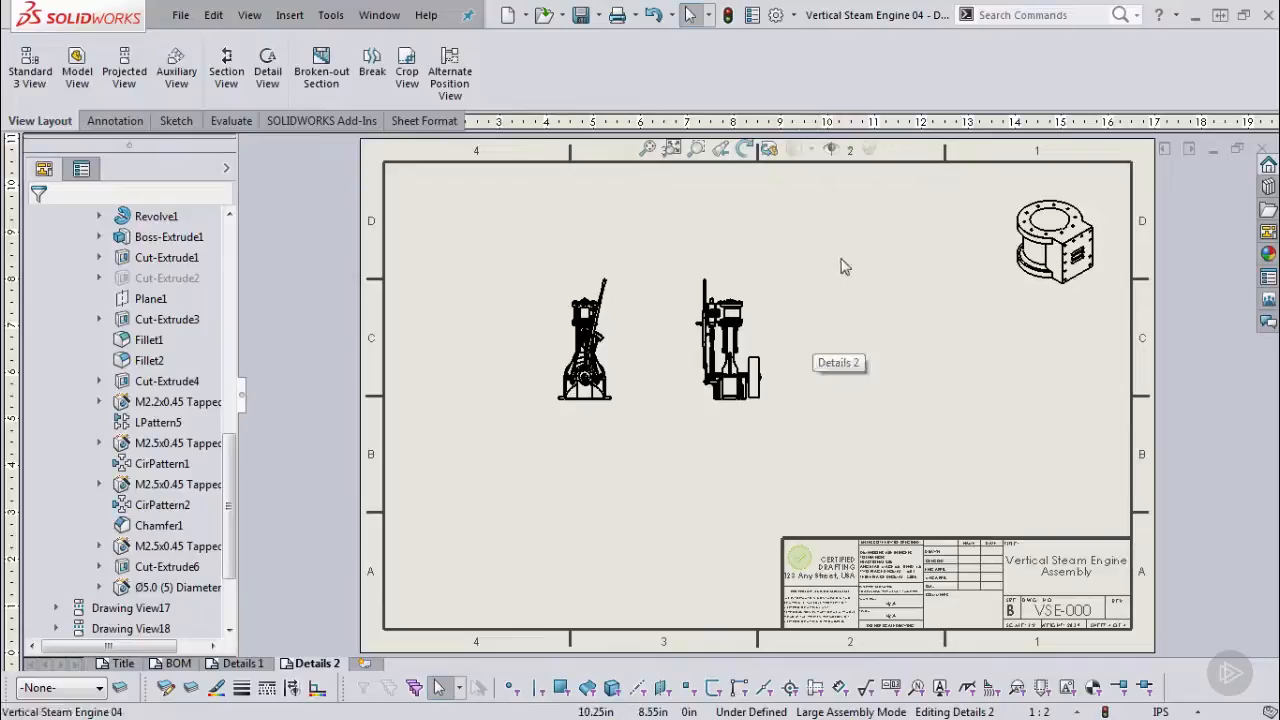
# Set the engine's front view, Drawing View24, to use the sheet scale.
pyautogui.moveTo(229, 300); pyautogui.dragTo(254, 517)
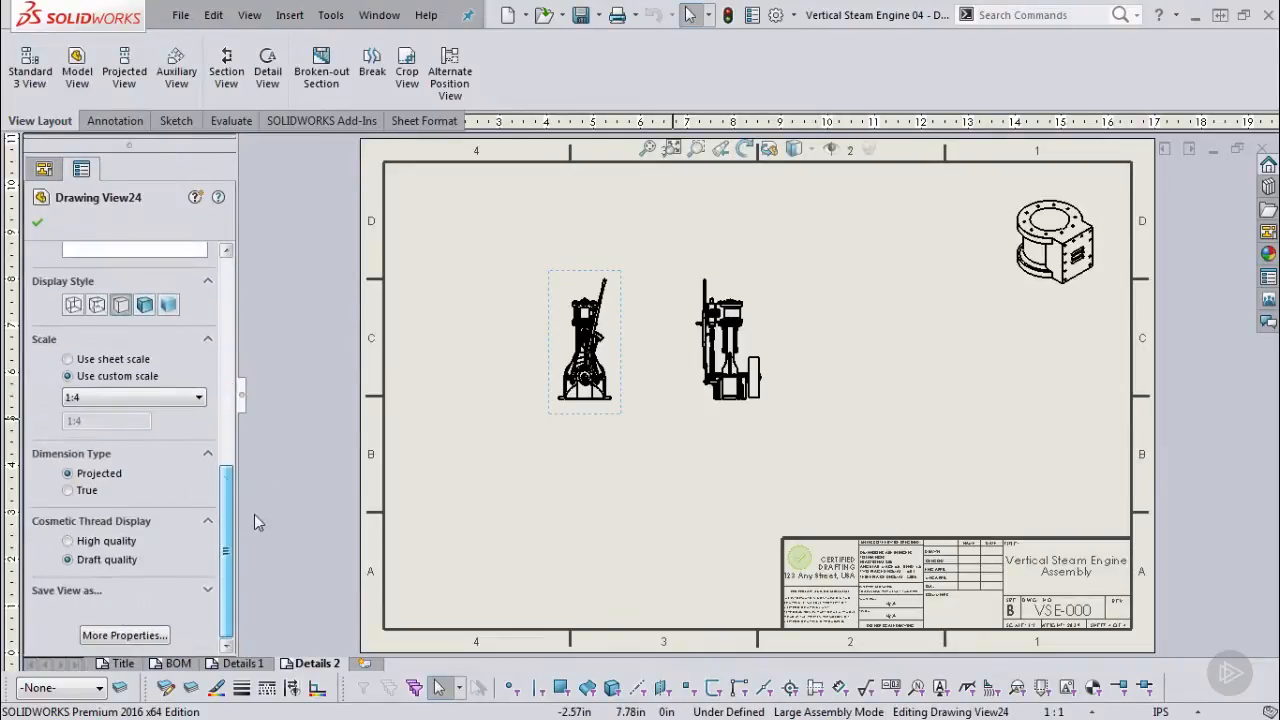
pyautogui.click(104, 360)
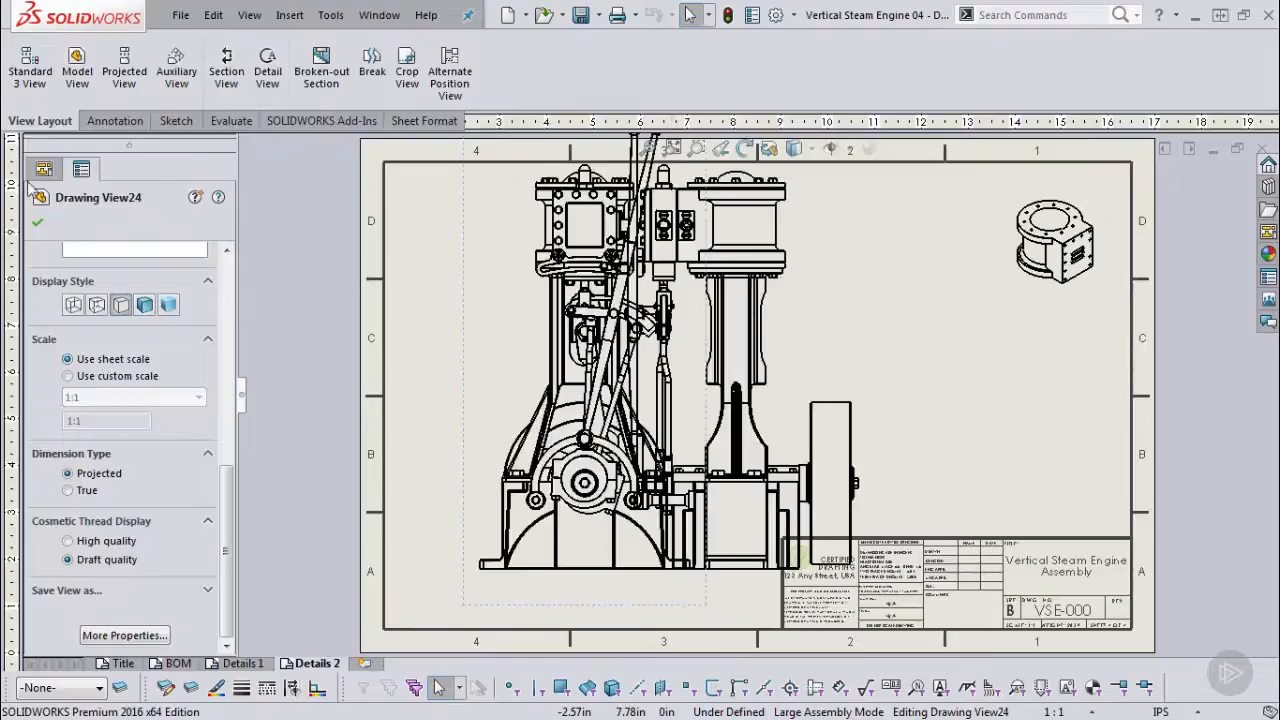
pyautogui.click(37, 221)
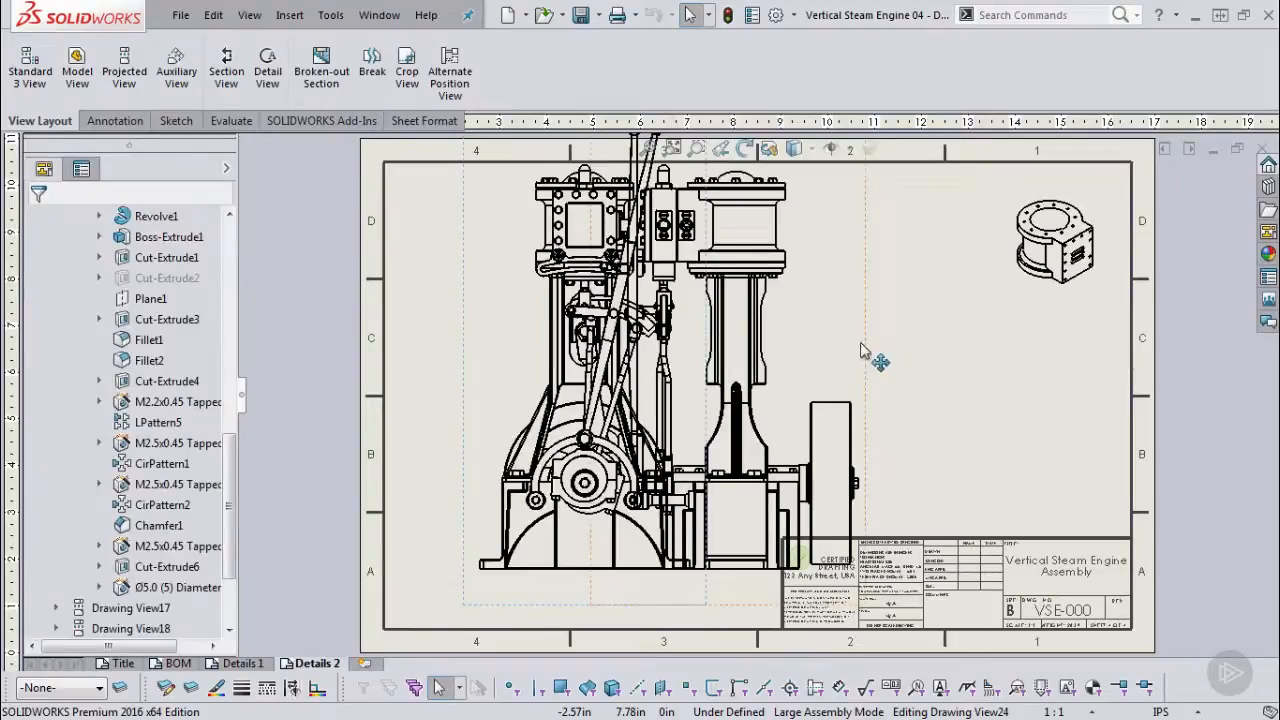
# Move the engine's side view further right and its front view left and slightly down to separate them.
pyautogui.moveTo(886, 351)
pyautogui.mouseDown()
pyautogui.moveTo(1012, 357)
pyautogui.moveTo(997, 355)
pyautogui.mouseUp()
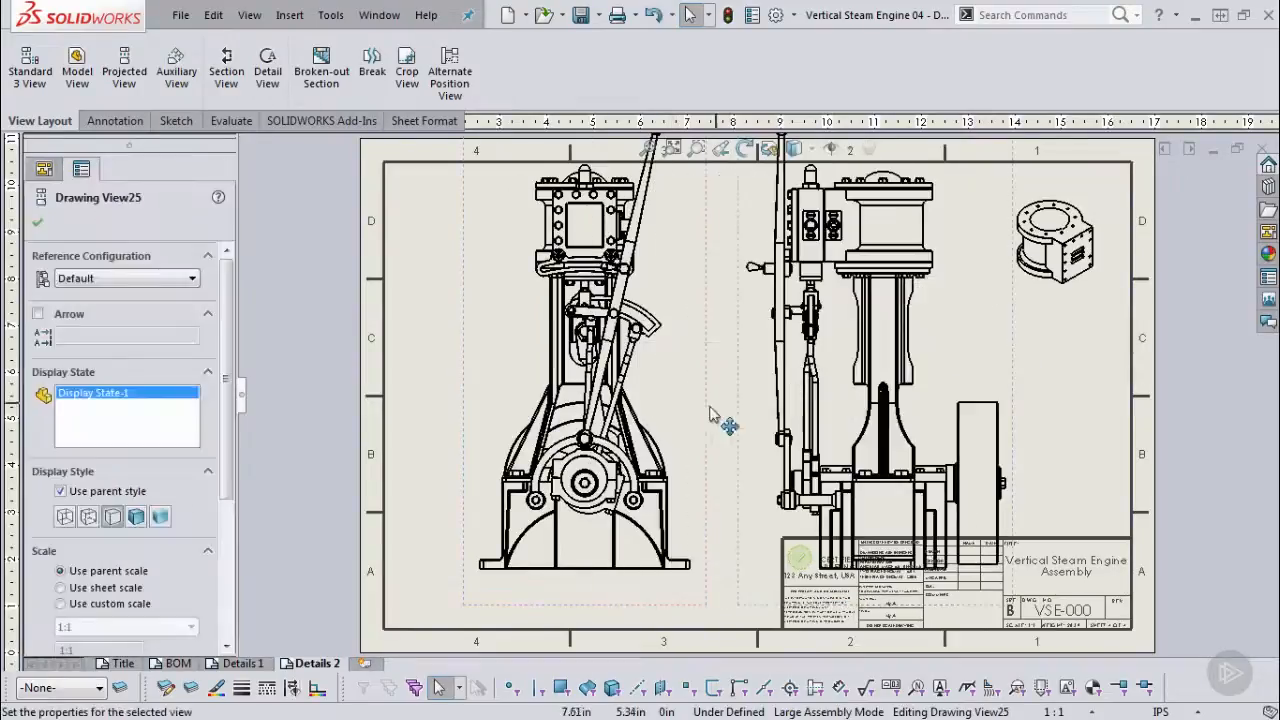
pyautogui.moveTo(706, 420)
pyautogui.mouseDown()
pyautogui.moveTo(662, 415)
pyautogui.moveTo(669, 437)
pyautogui.moveTo(657, 443)
pyautogui.mouseUp()
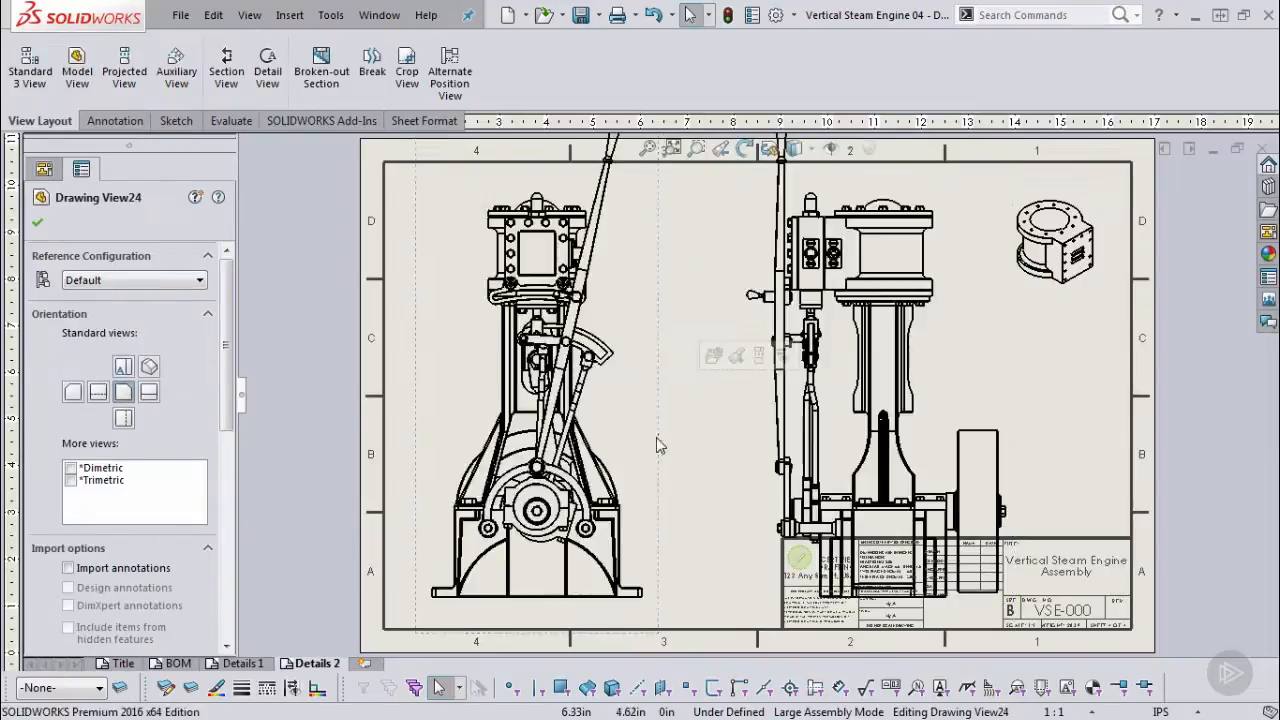
pyautogui.click(340, 391)
# Show the hidden edges of the Flywheel component in the engine's front view, Drawing View24, through its view properties.
pyautogui.click(753, 191)
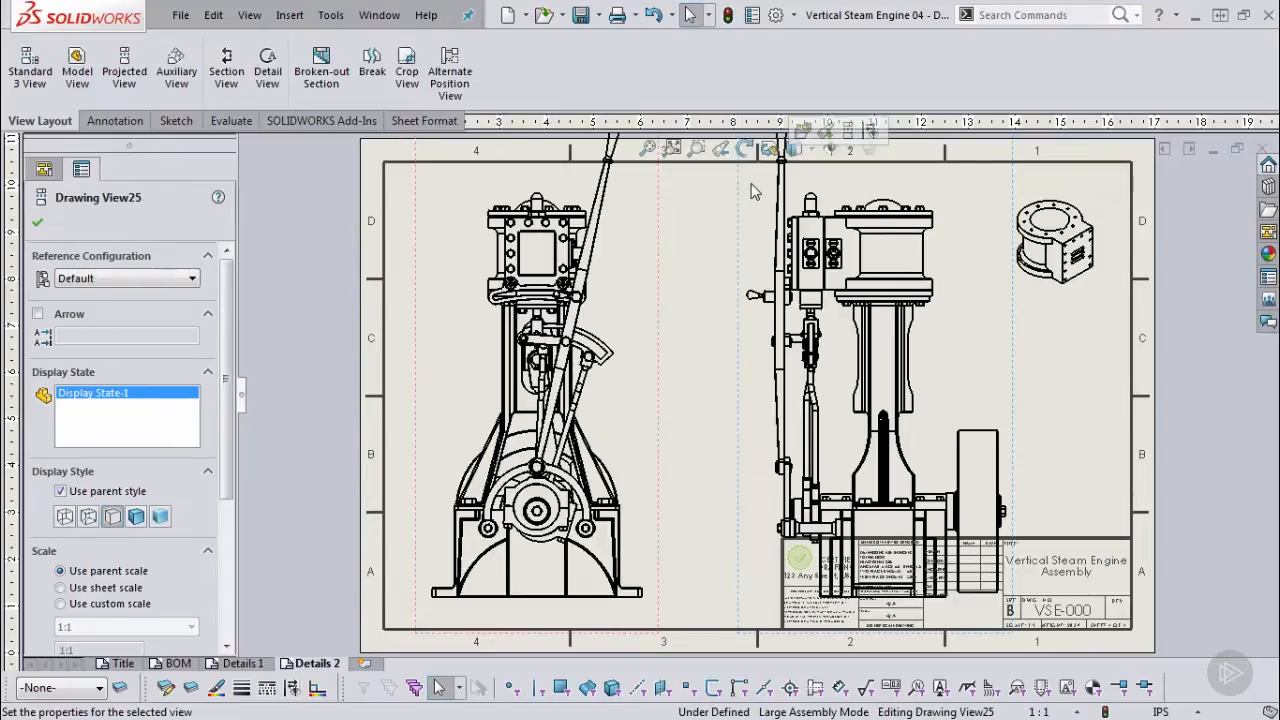
pyautogui.rightClick(609, 401)
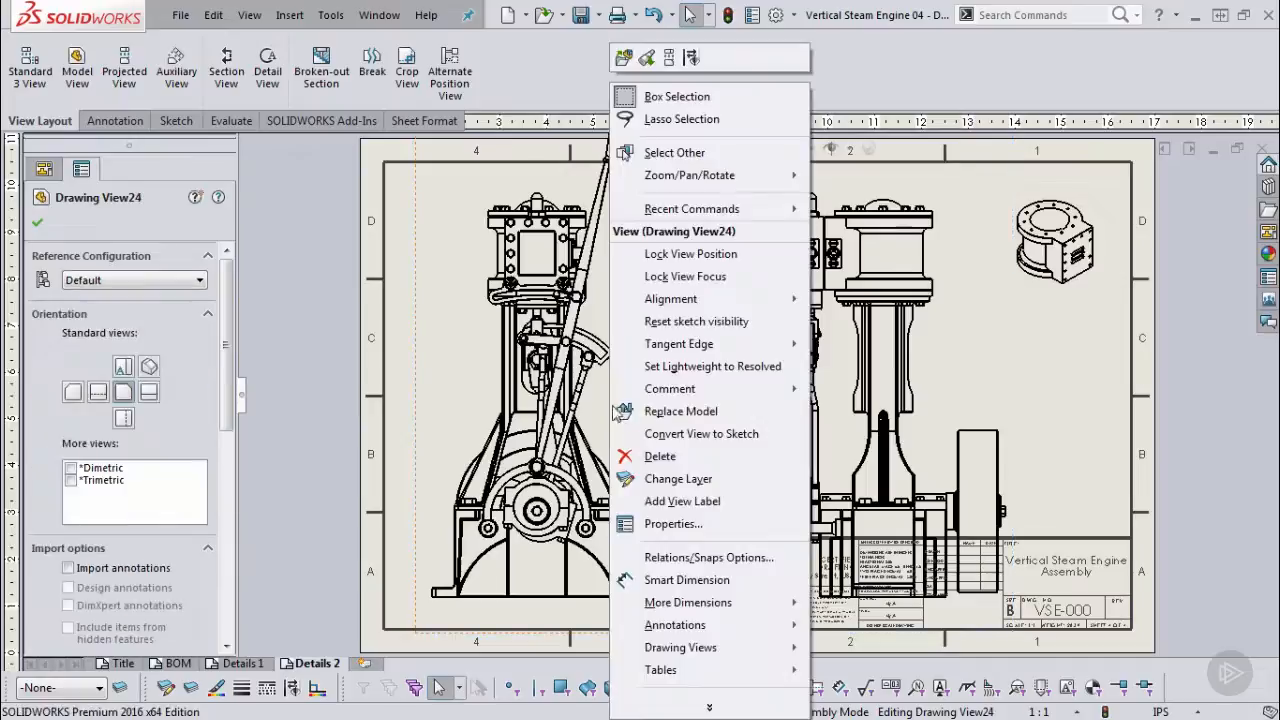
pyautogui.click(684, 524)
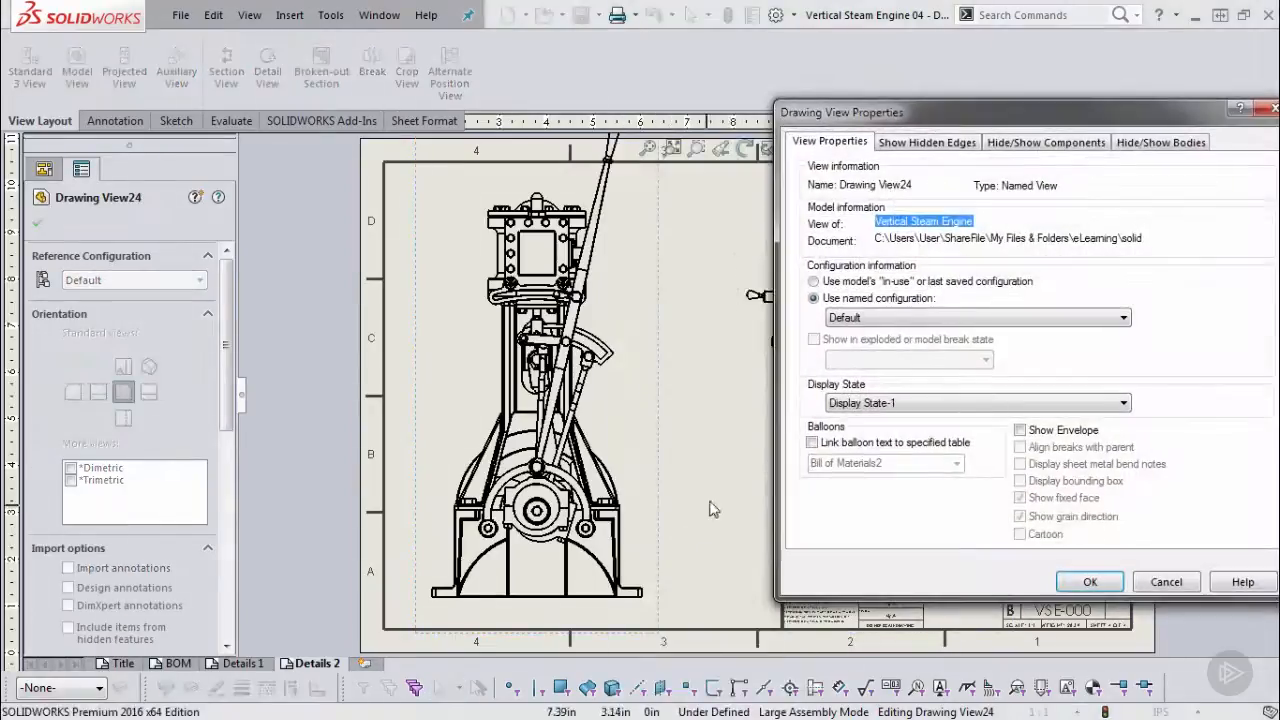
pyautogui.click(920, 145)
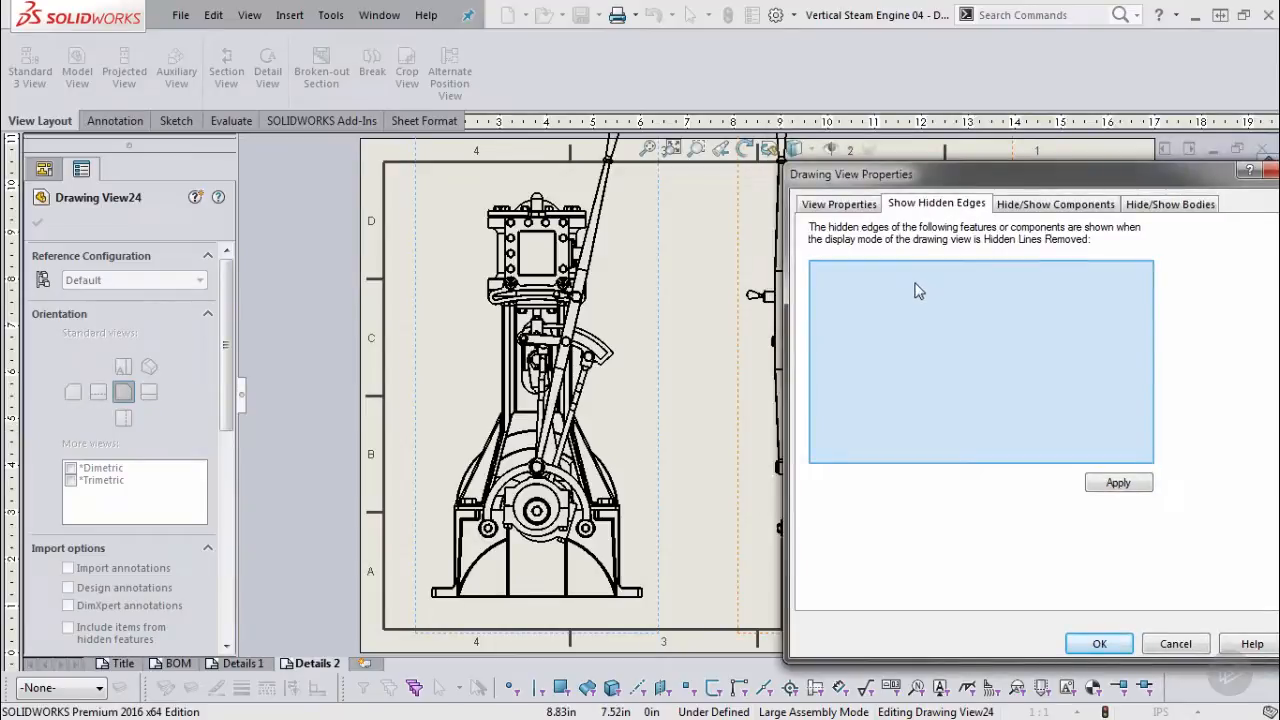
pyautogui.click(608, 480)
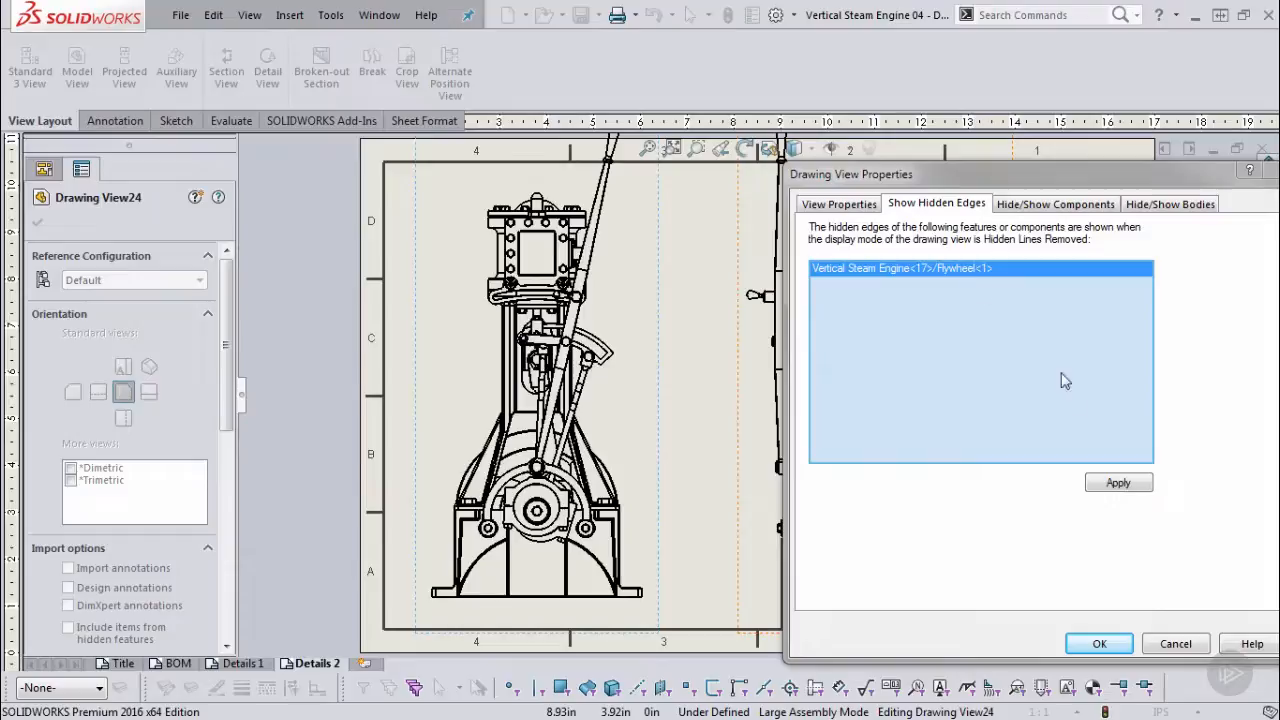
pyautogui.click(1126, 486)
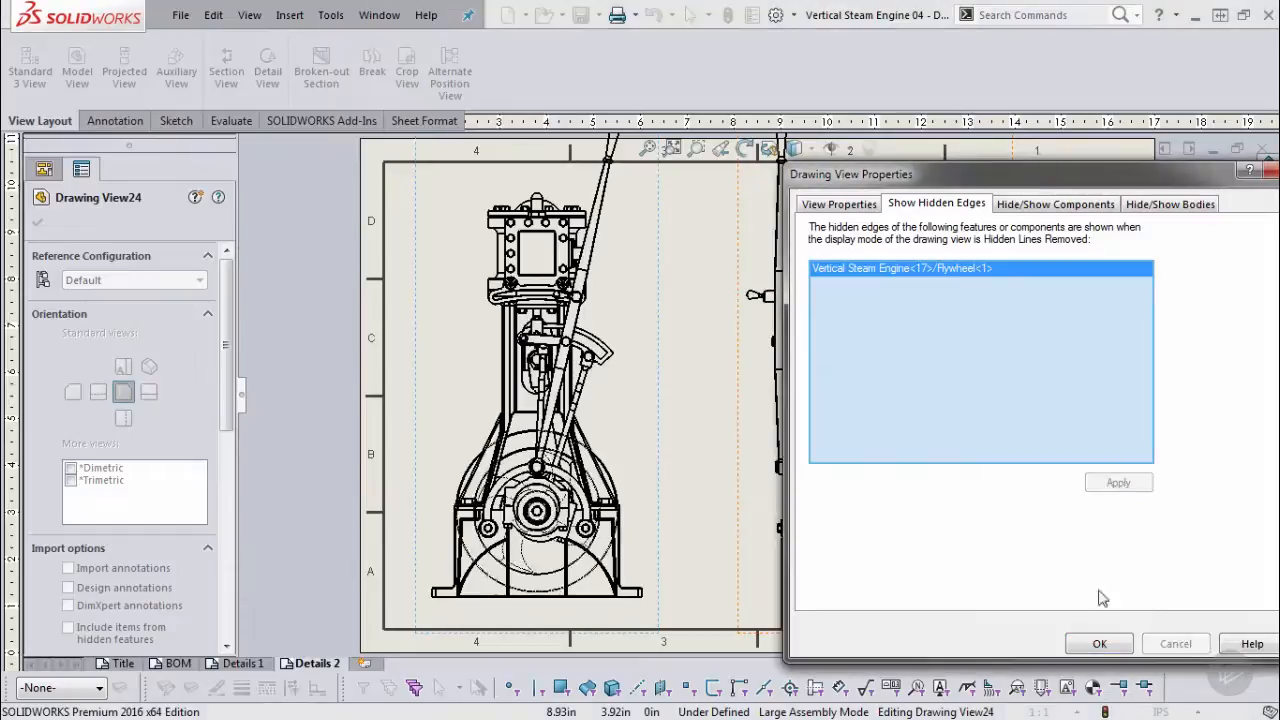
pyautogui.click(1097, 644)
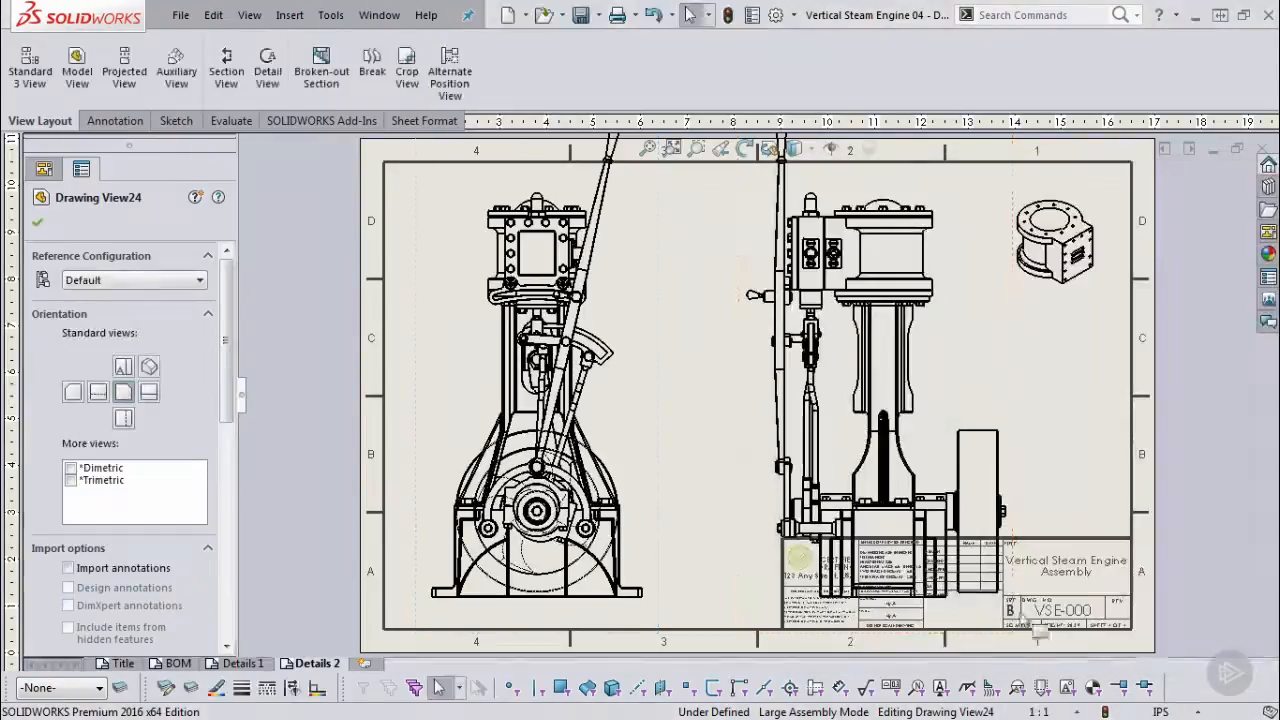
# Remove the Flywheel from the components with shown hidden edges in the engine's front view, Drawing View24, through its view properties.
pyautogui.scroll(2, 548, 541)
pyautogui.scroll(2, 548, 541)
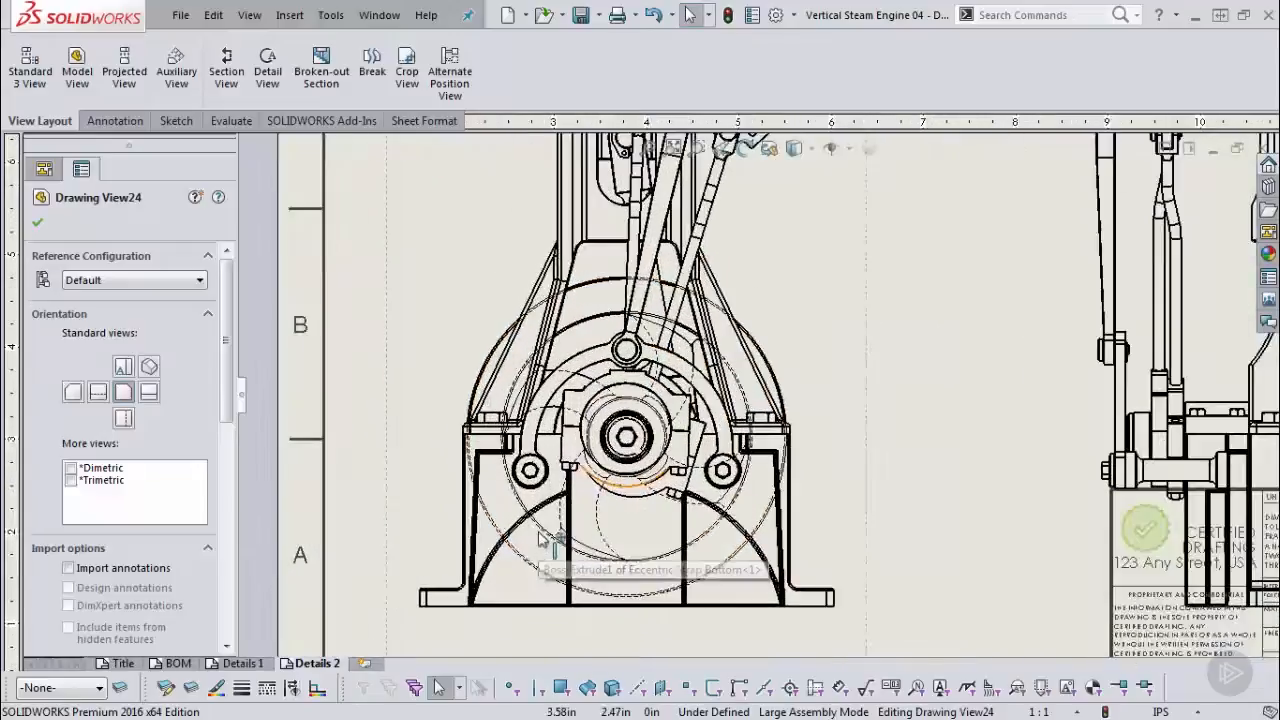
pyautogui.press('f')
pyautogui.click(928, 375)
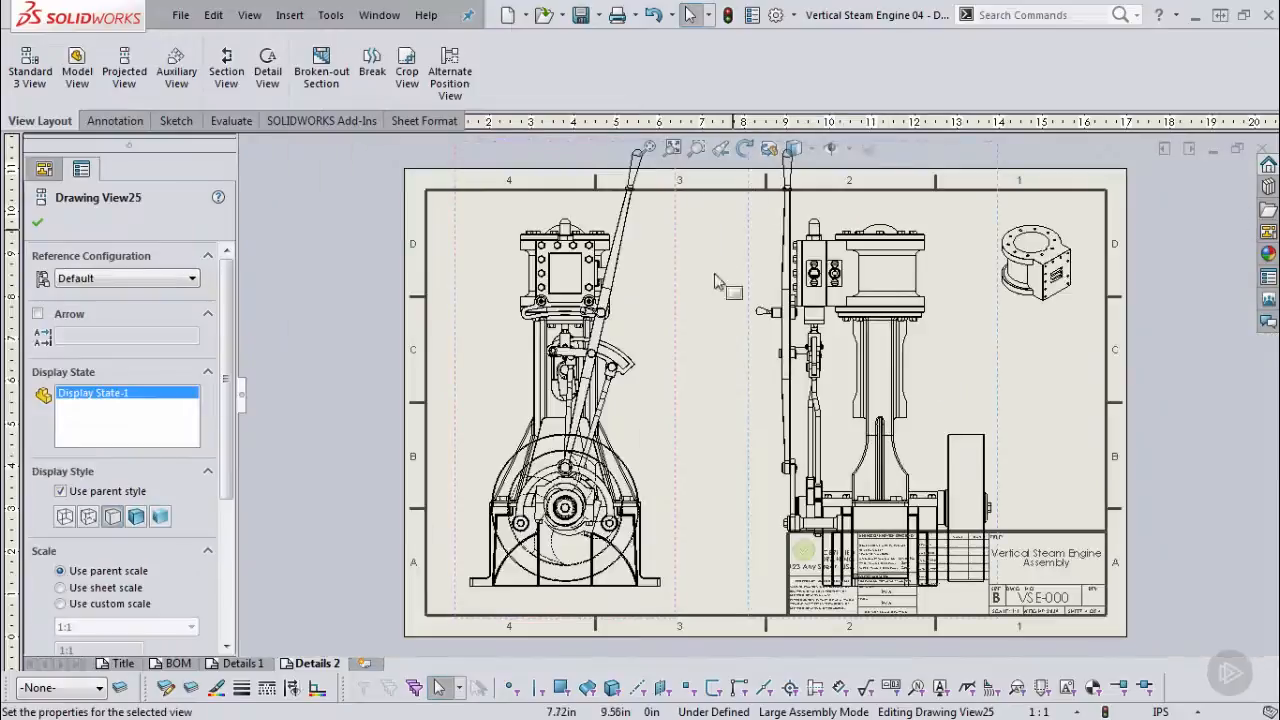
pyautogui.rightClick(655, 355)
pyautogui.click(710, 525)
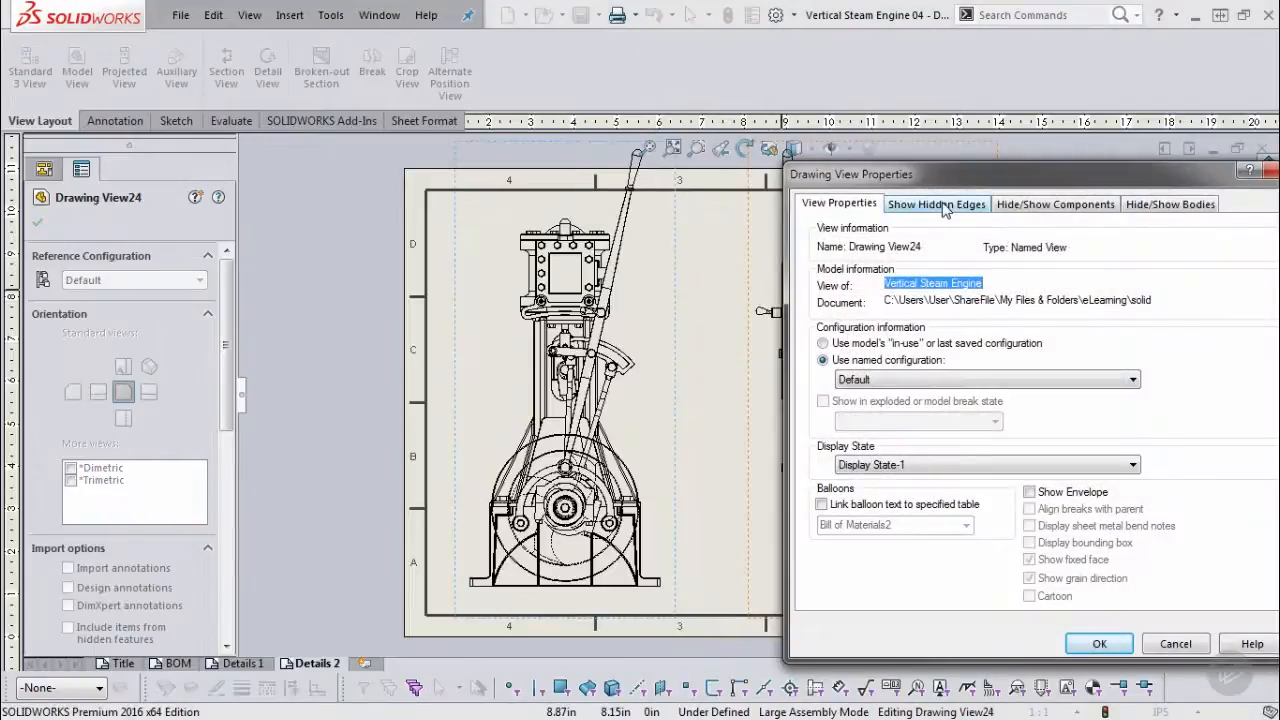
pyautogui.click(940, 204)
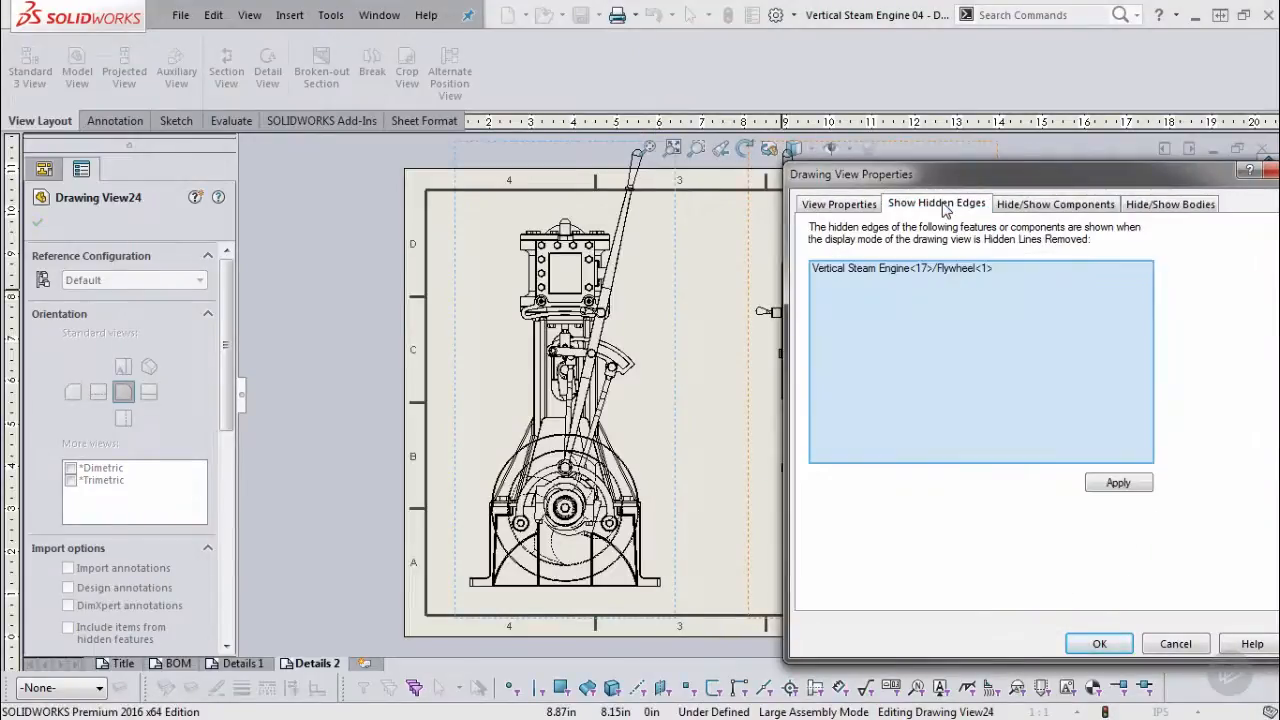
pyautogui.rightClick(920, 285)
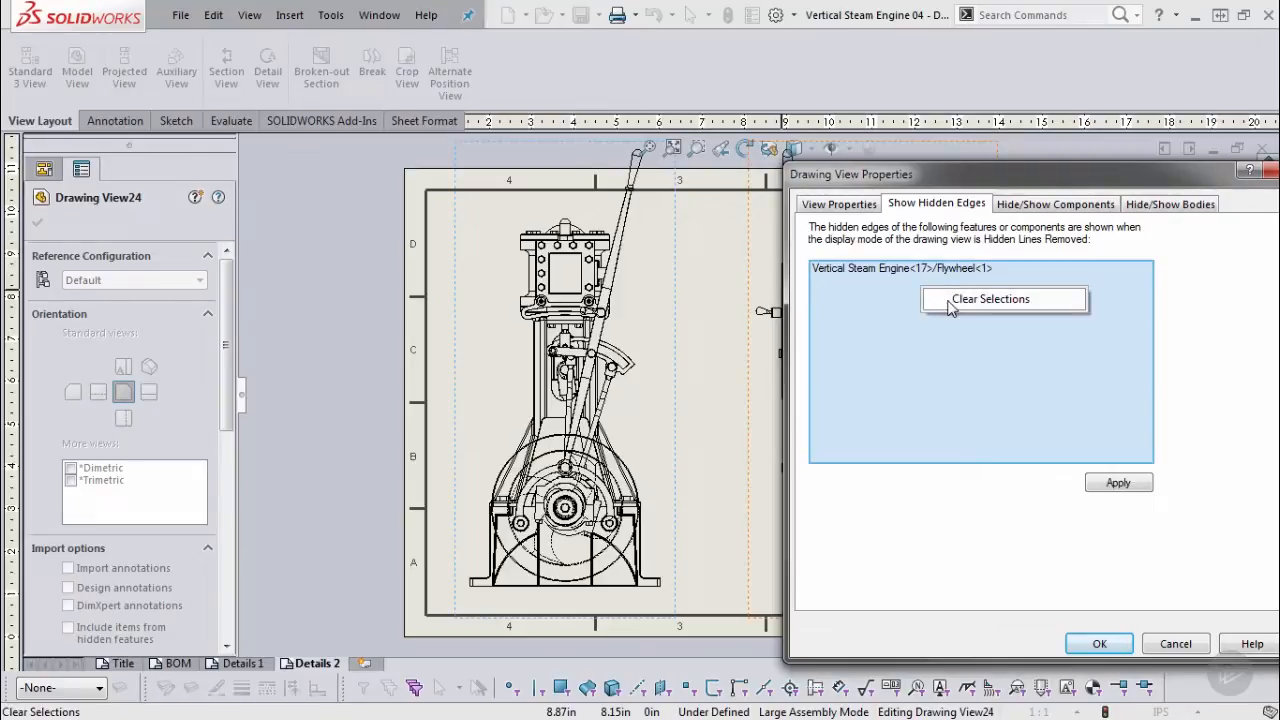
pyautogui.click(990, 299)
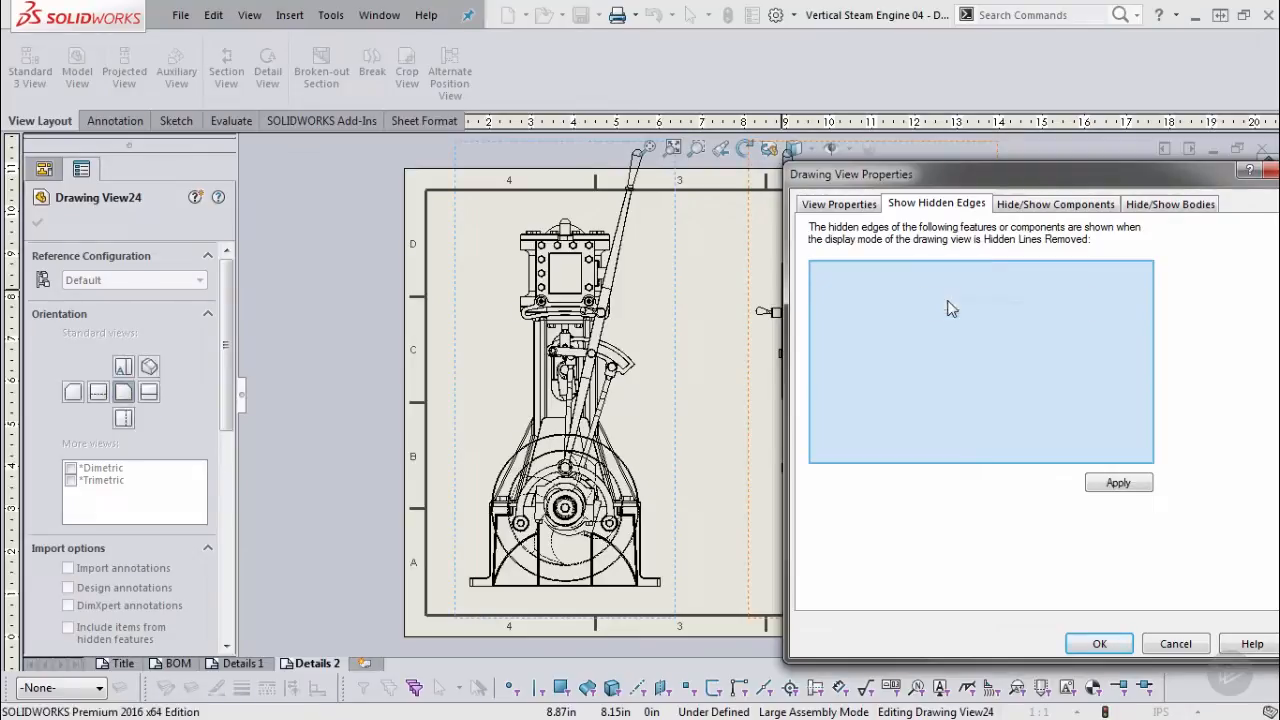
pyautogui.click(1116, 484)
pyautogui.click(1100, 644)
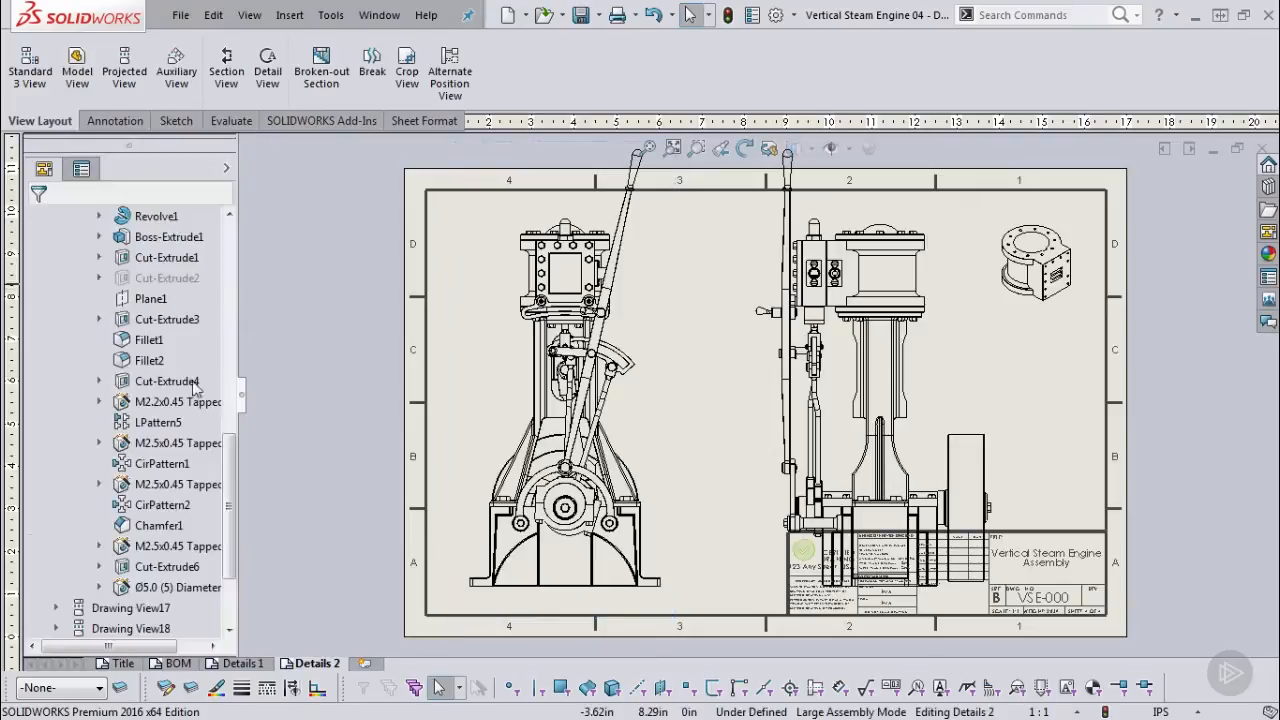
# Show the hidden edges of the Flywheel component from Drawing View24's Vertical Steam Engine entry in the Details 2 feature tree.
pyautogui.moveTo(226, 457); pyautogui.dragTo(247, 259)
pyautogui.moveTo(247, 261); pyautogui.dragTo(248, 246)
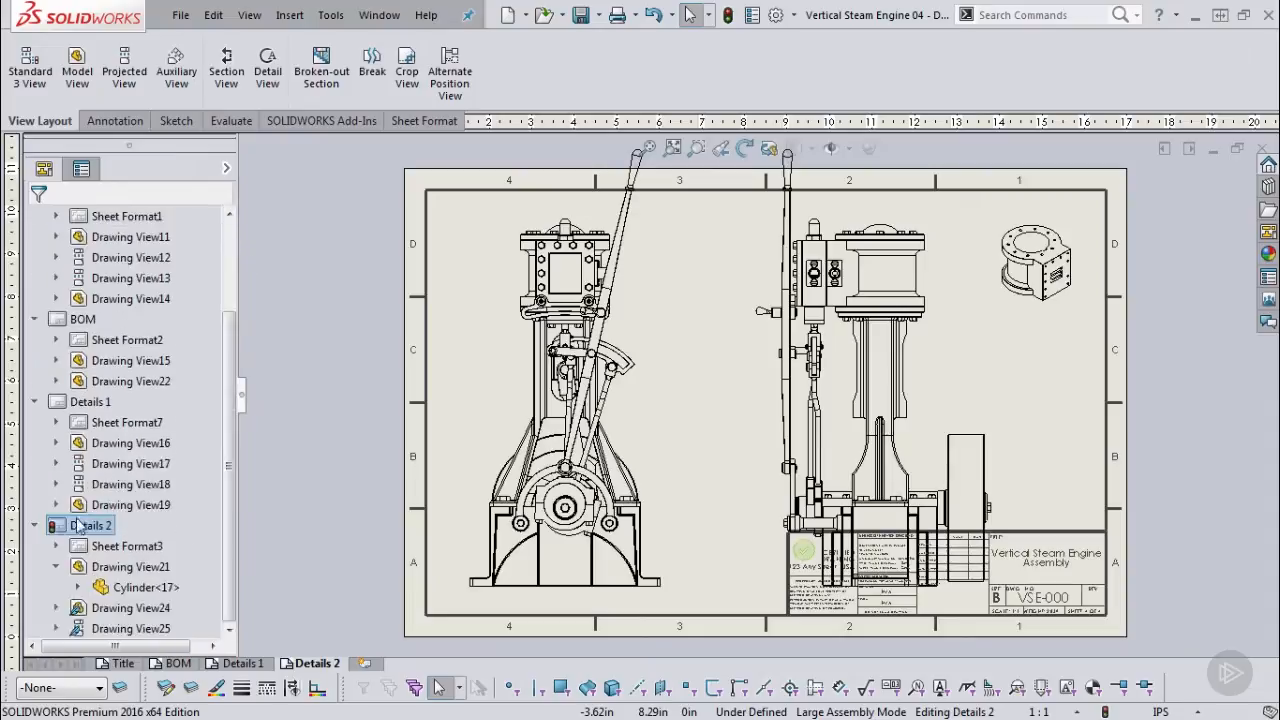
pyautogui.click(56, 608)
pyautogui.scroll(-1, 52, 608)
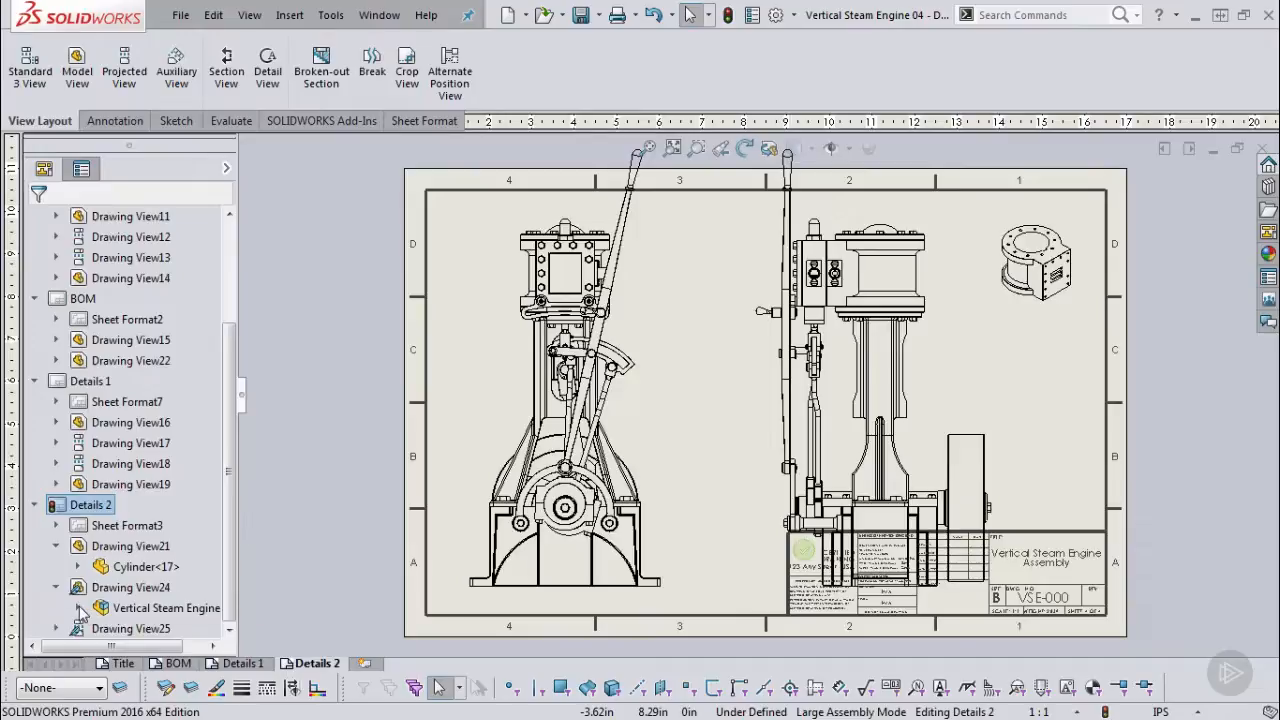
pyautogui.click(80, 608)
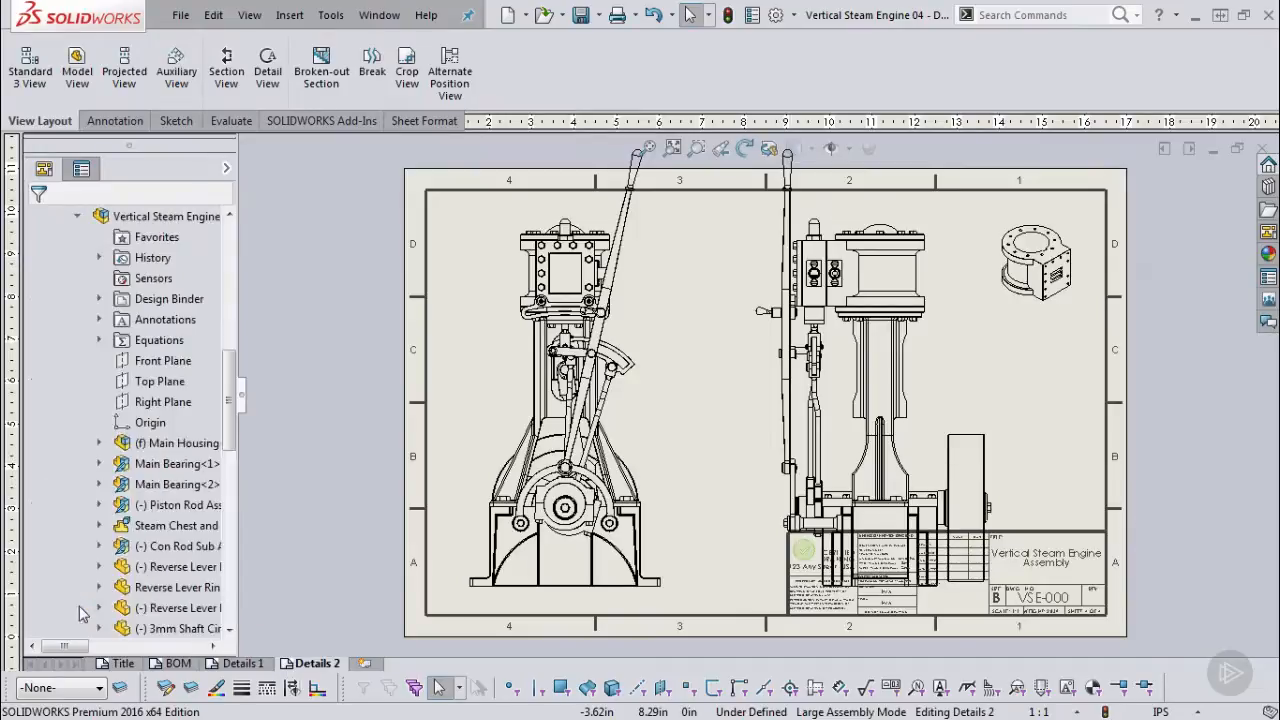
pyautogui.scroll(-3, 143, 457)
pyautogui.scroll(-2, 143, 457)
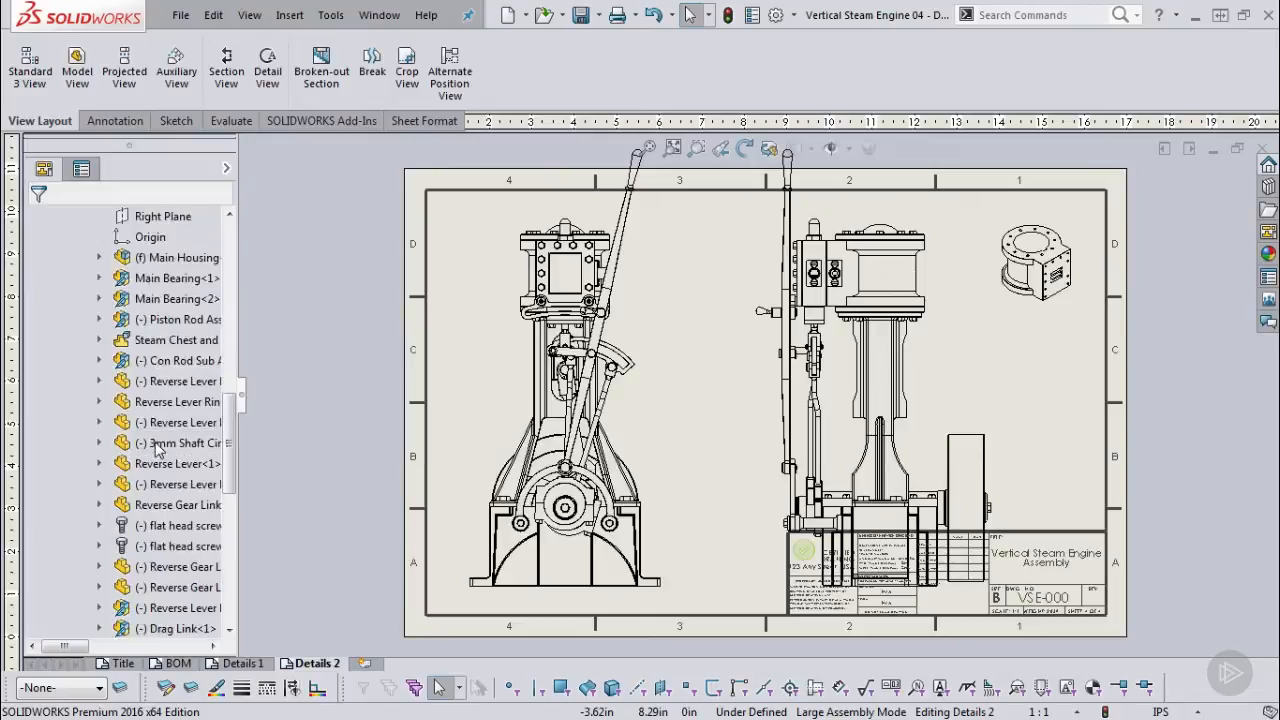
pyautogui.scroll(-5, 157, 450)
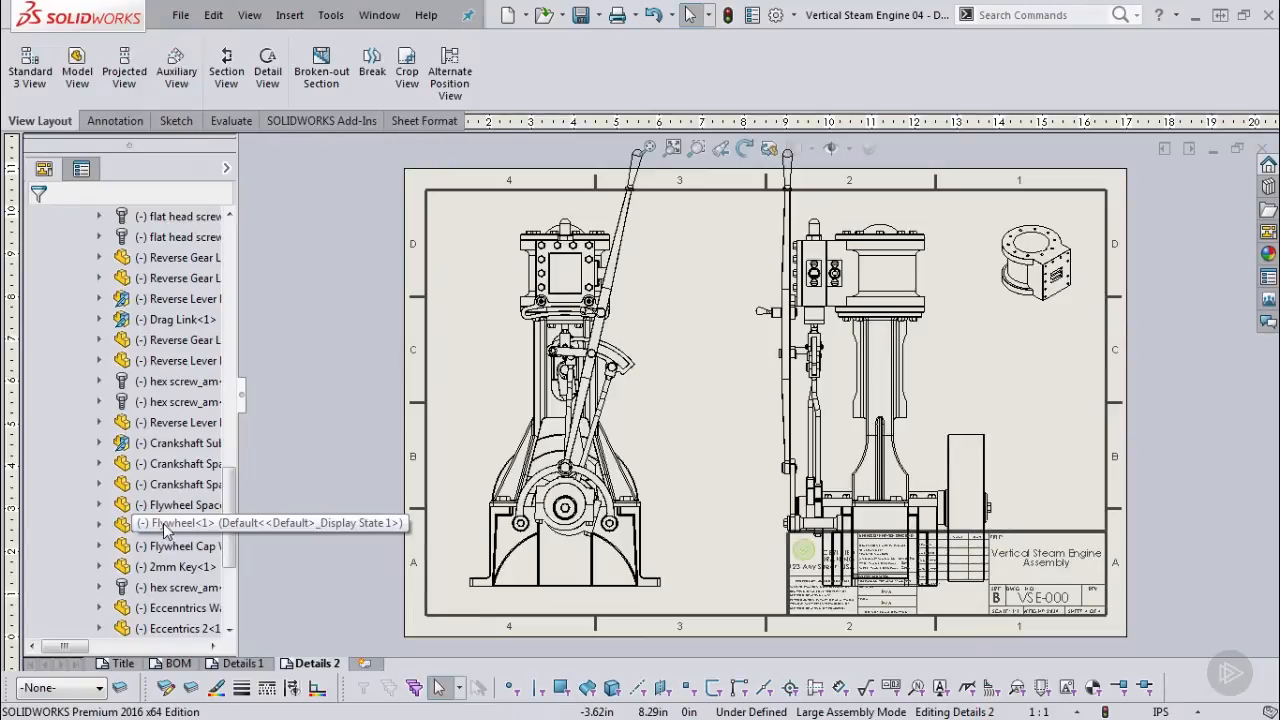
pyautogui.rightClick(165, 524)
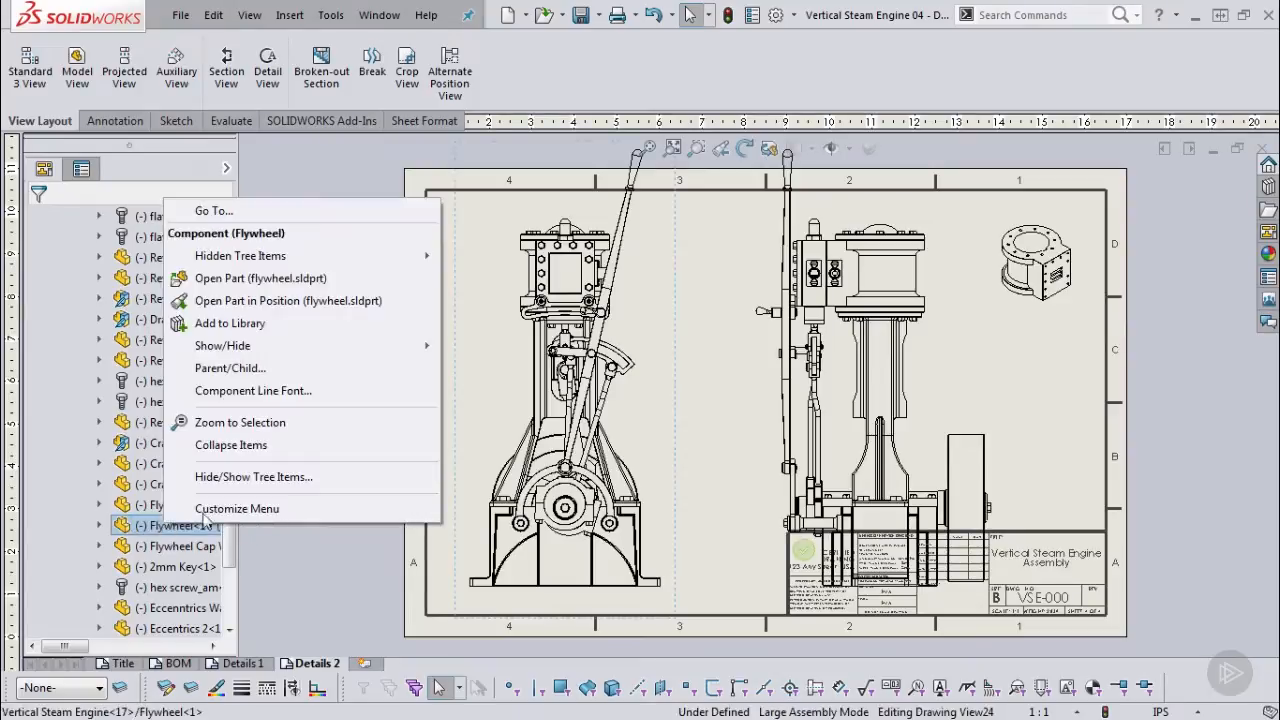
pyautogui.moveTo(375, 347)
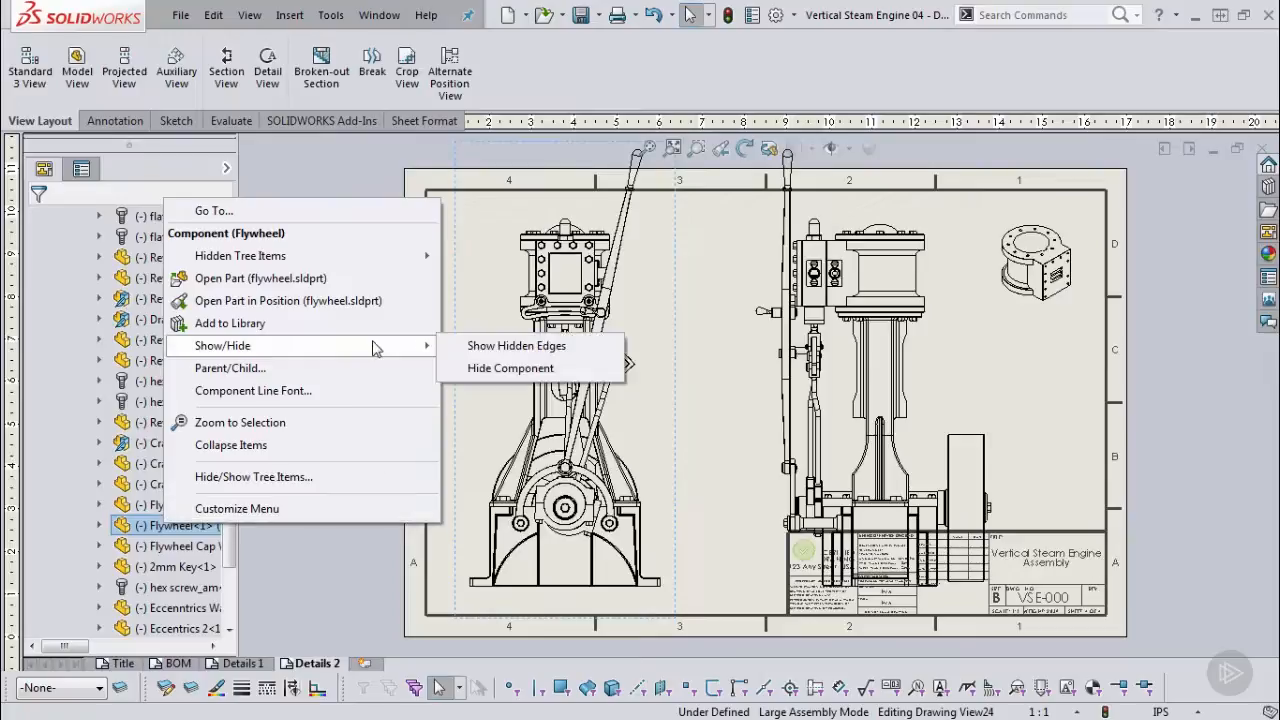
pyautogui.click(518, 346)
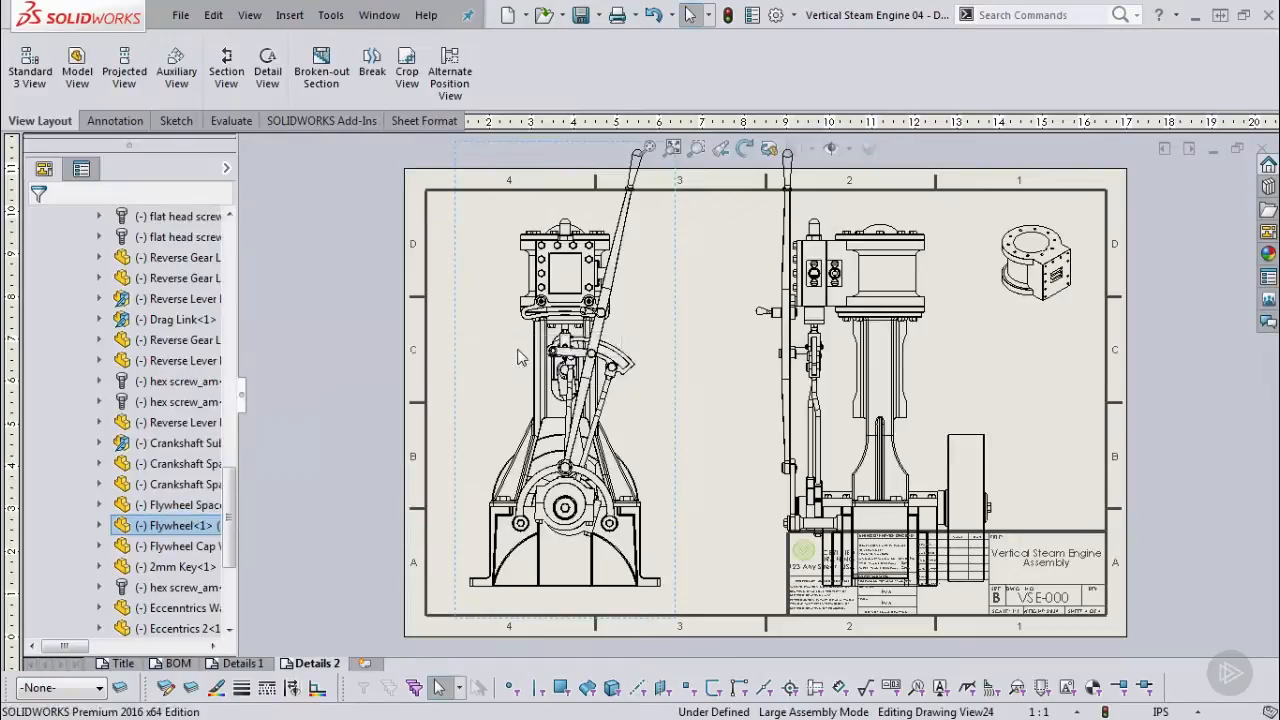
pyautogui.click(726, 496)
pyautogui.scroll(-3, 628, 485)
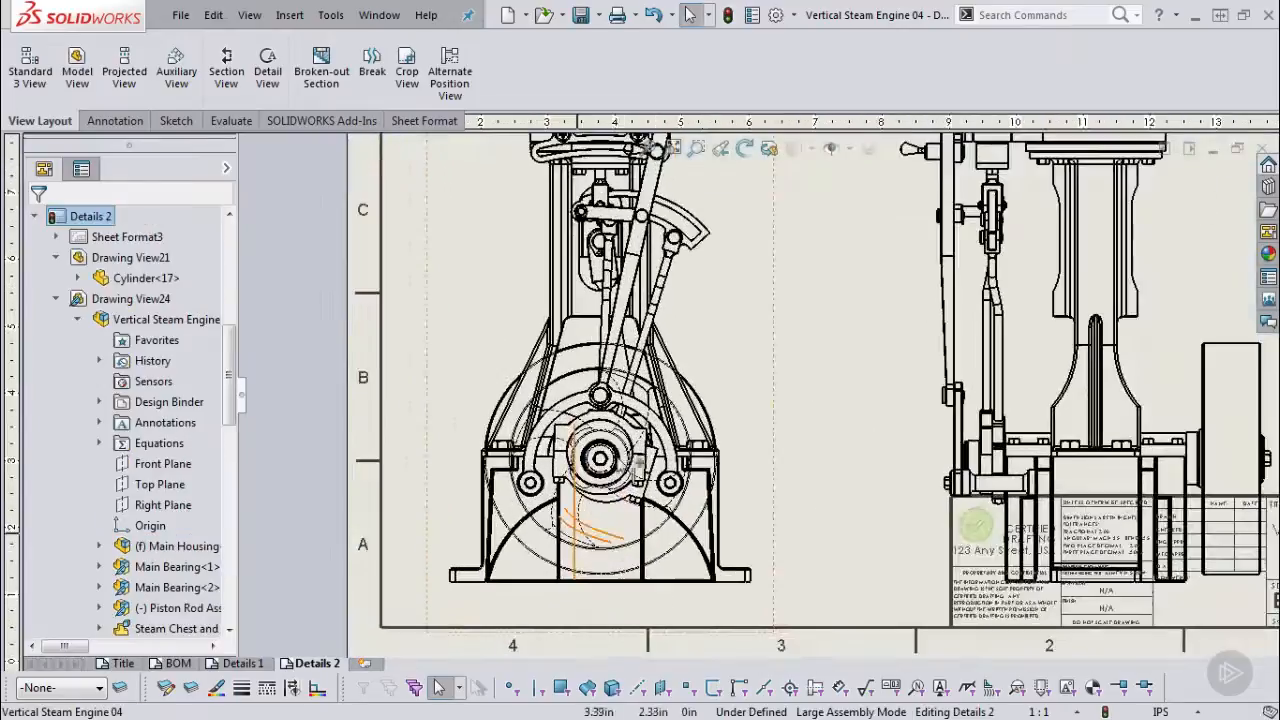
pyautogui.scroll(-2, 630, 488)
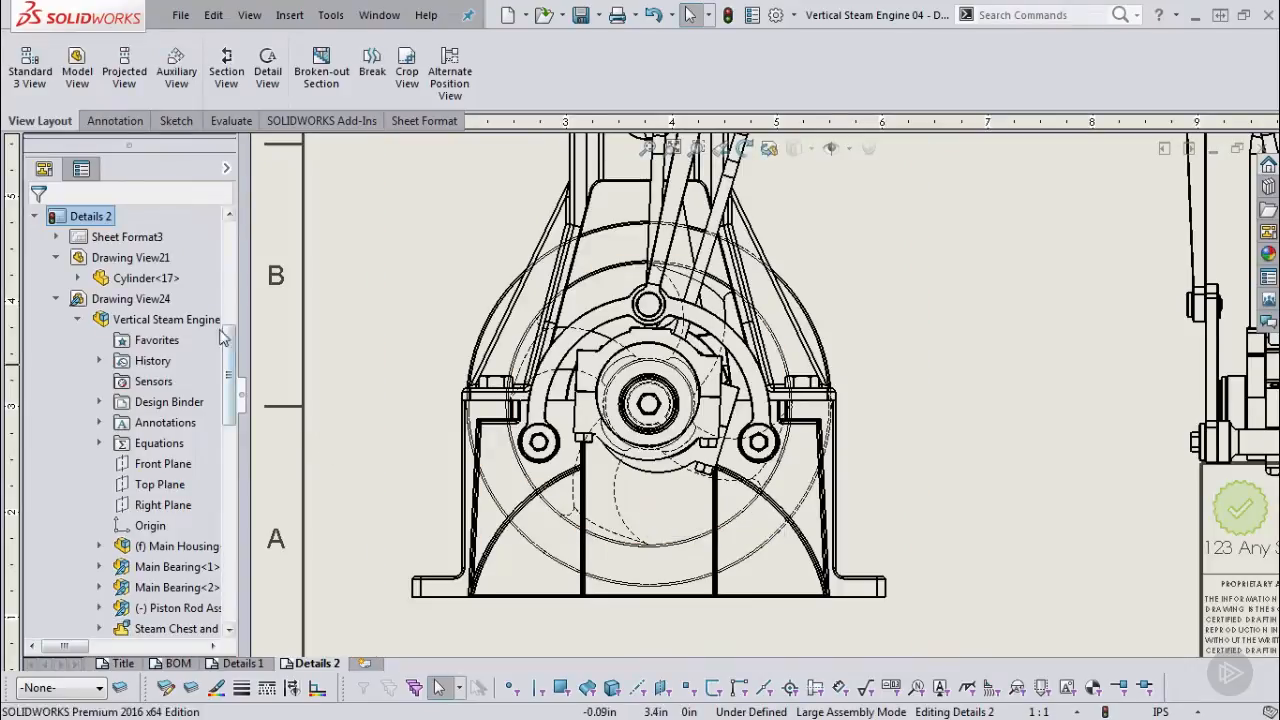
# Hide the Flywheel's hidden edges in Drawing View24 again from its entry in the feature tree.
pyautogui.moveTo(232, 343); pyautogui.dragTo(252, 503)
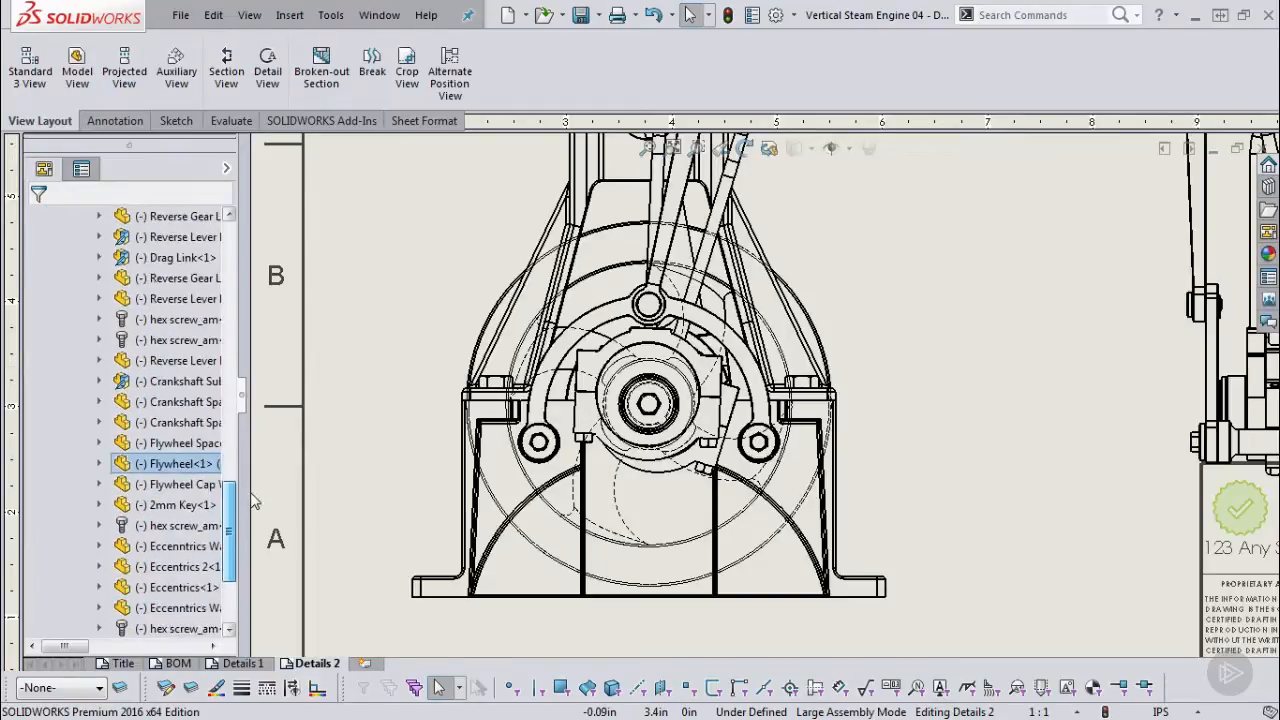
pyautogui.rightClick(168, 470)
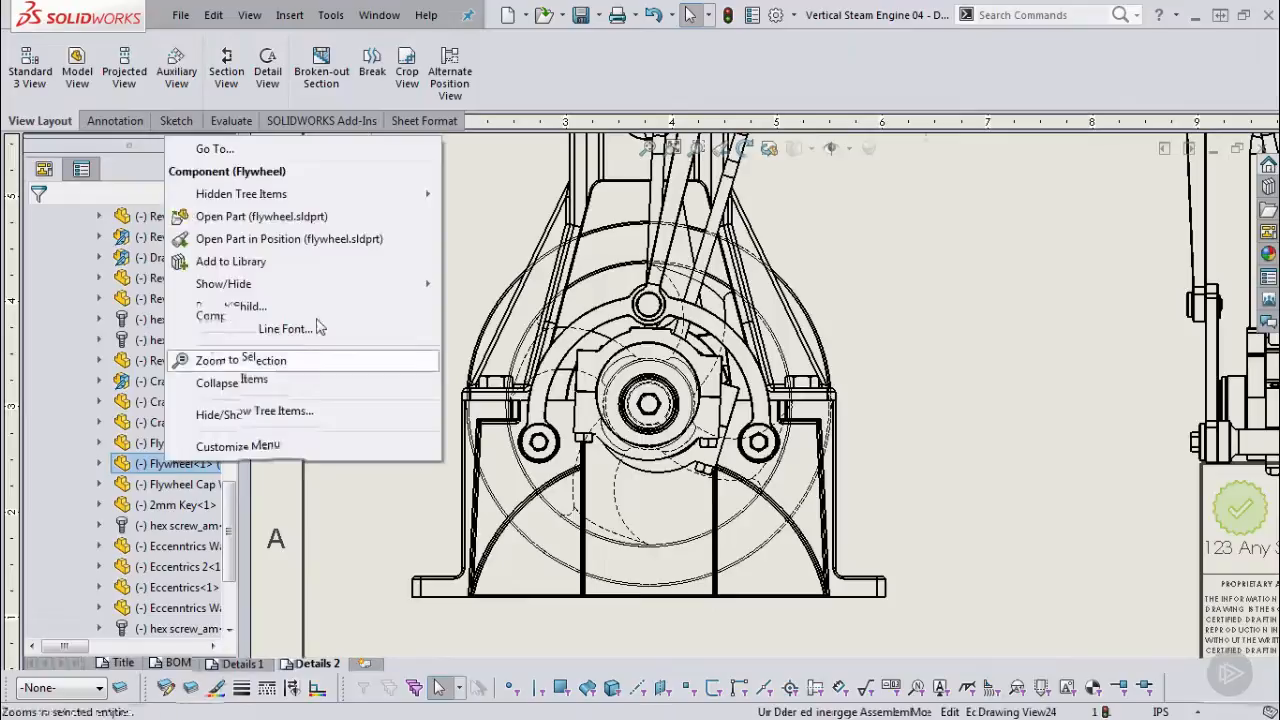
pyautogui.moveTo(343, 284)
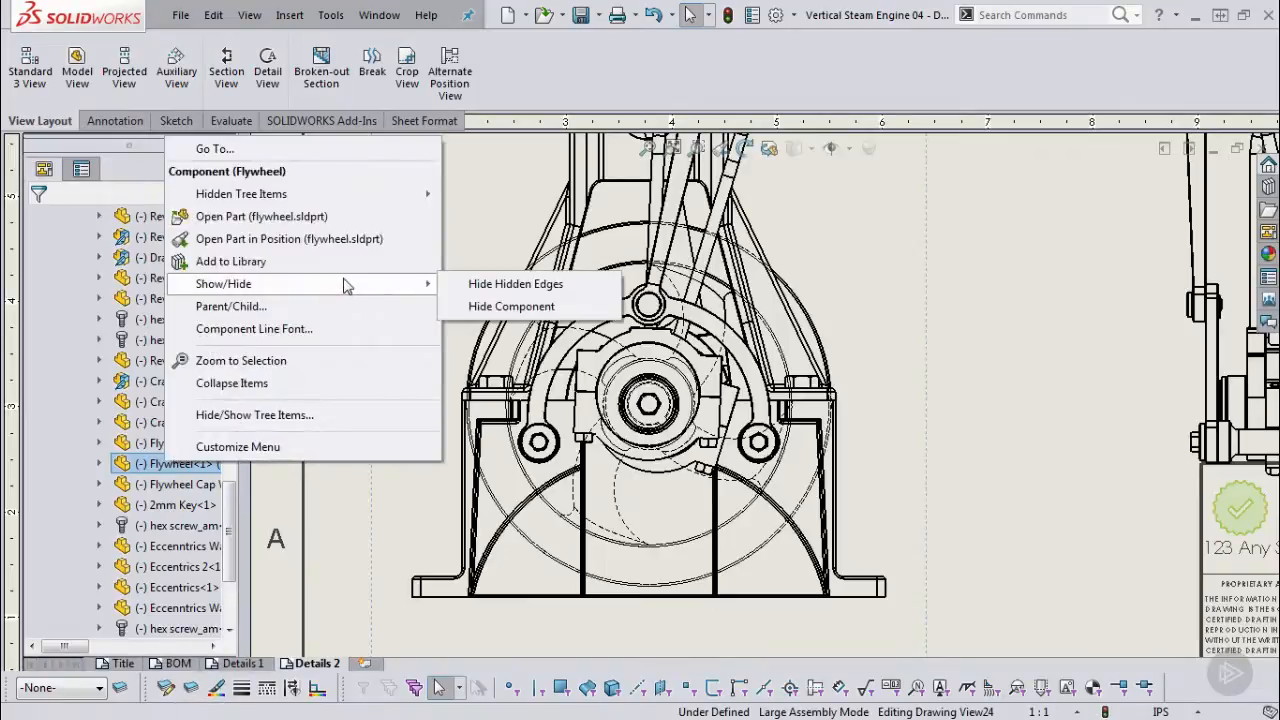
pyautogui.click(533, 287)
pyautogui.press('f')
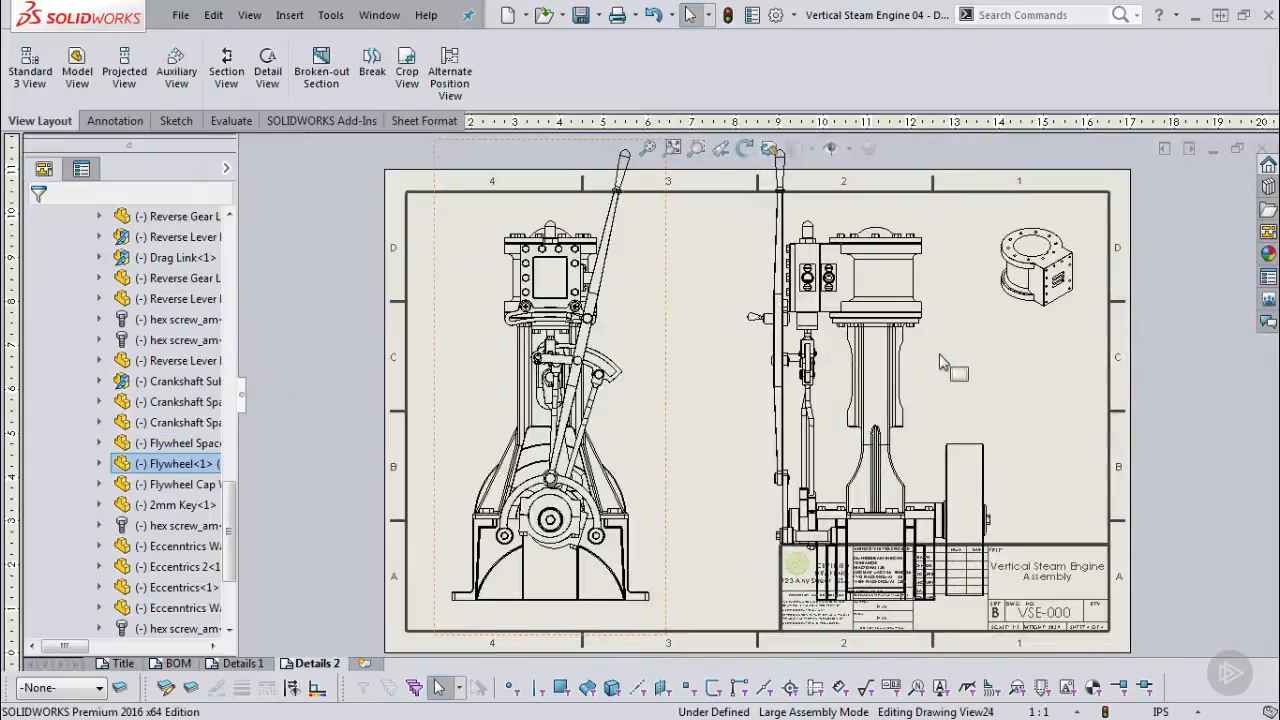
# Hide the Reverse Lever component in the engine's front view, Drawing View24.
pyautogui.click(753, 191)
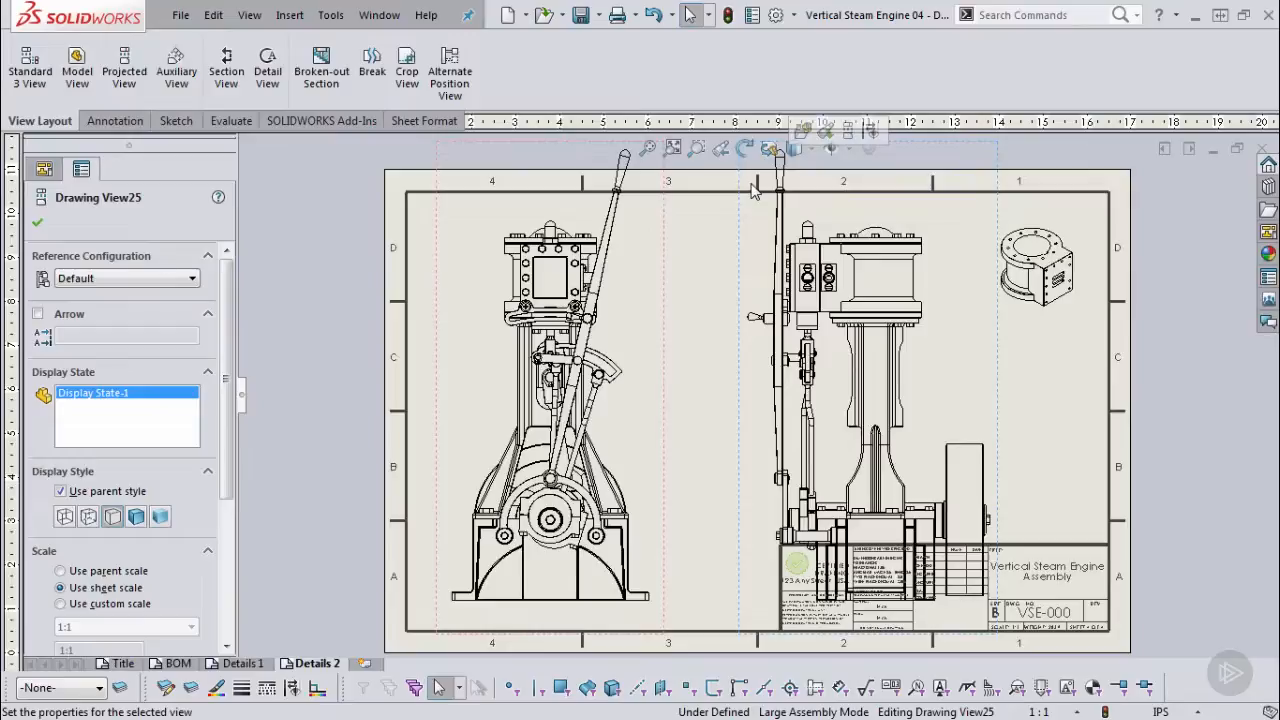
pyautogui.rightClick(612, 238)
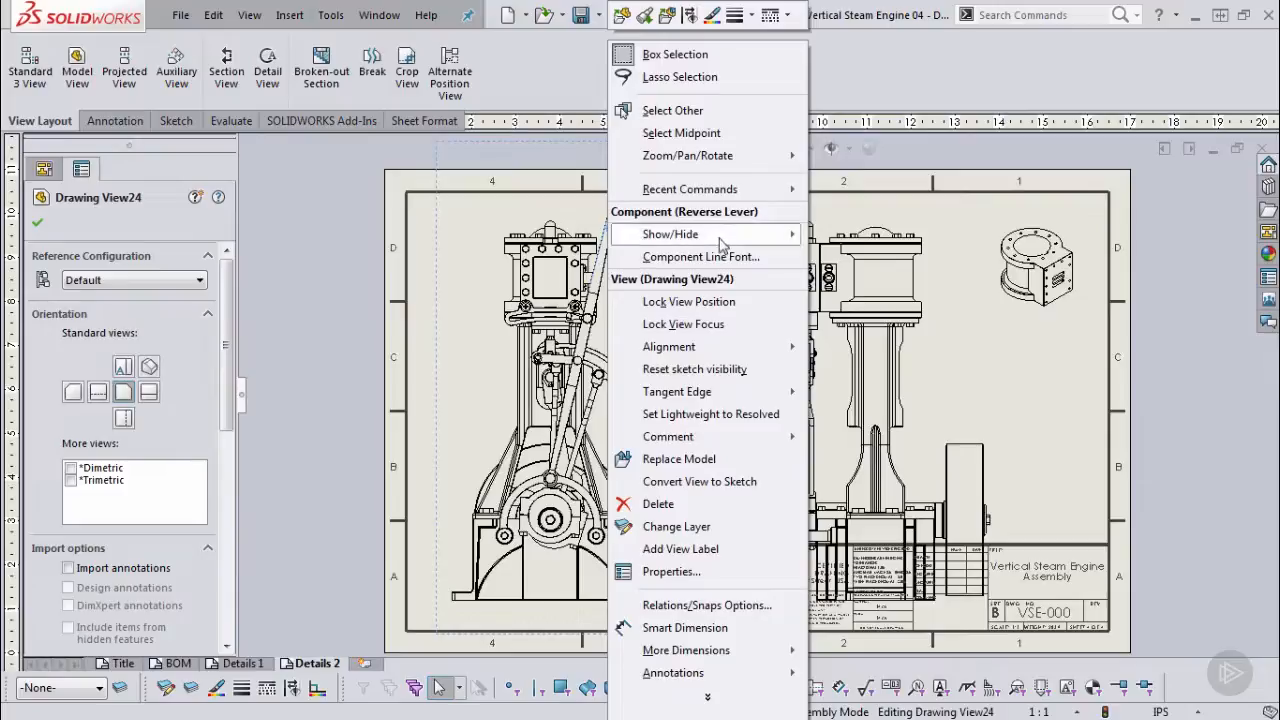
pyautogui.moveTo(721, 240)
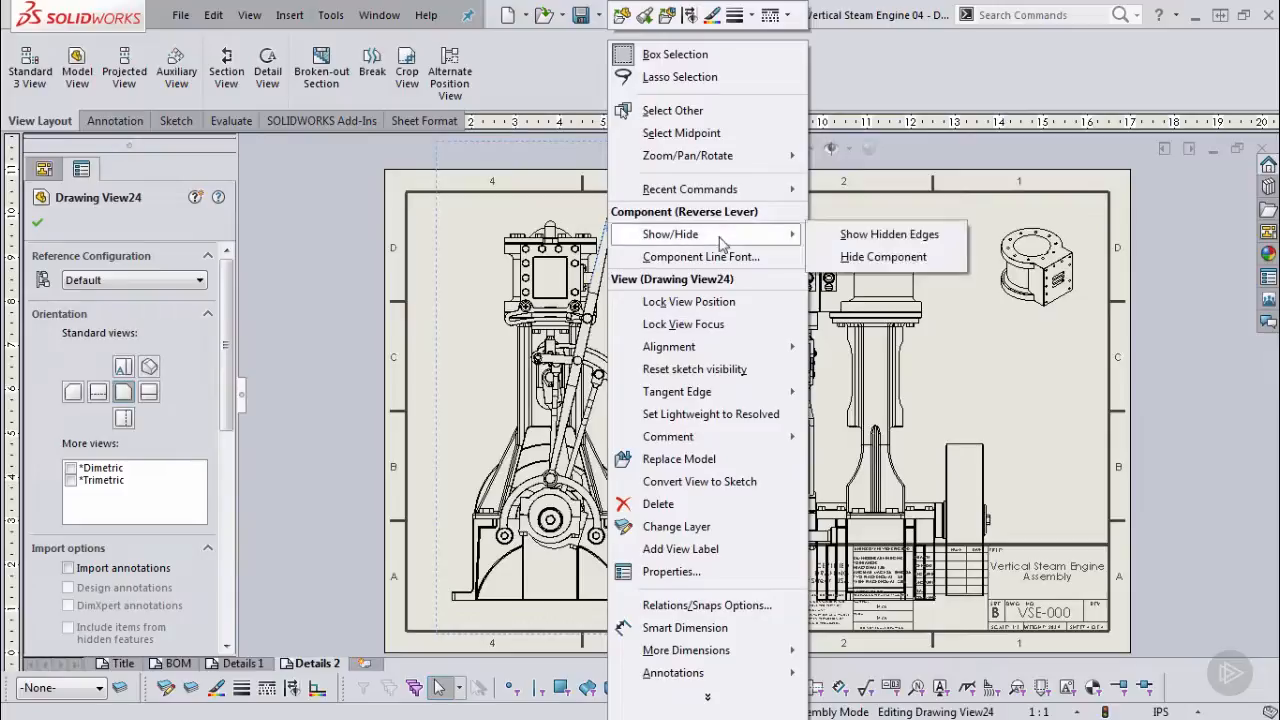
pyautogui.click(884, 258)
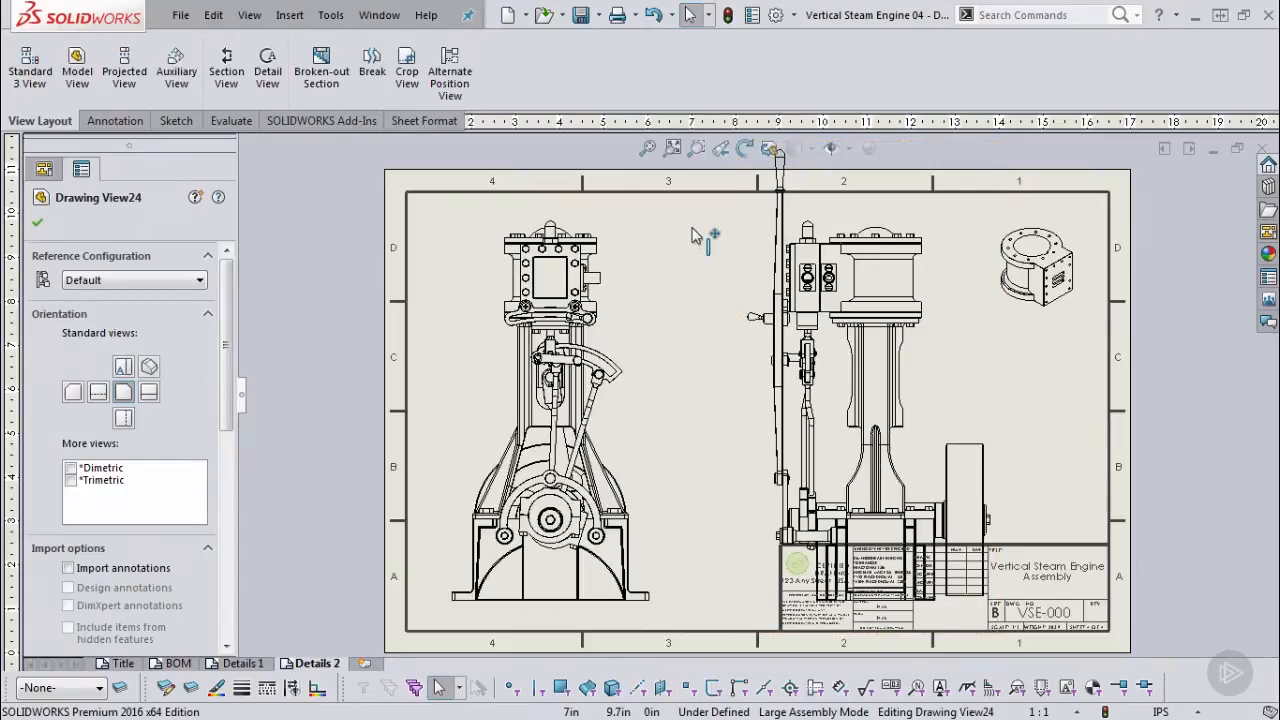
# Restore the Reverse Lever in Drawing View24 by deleting it from the list of hidden components in the view properties.
pyautogui.rightClick(631, 237)
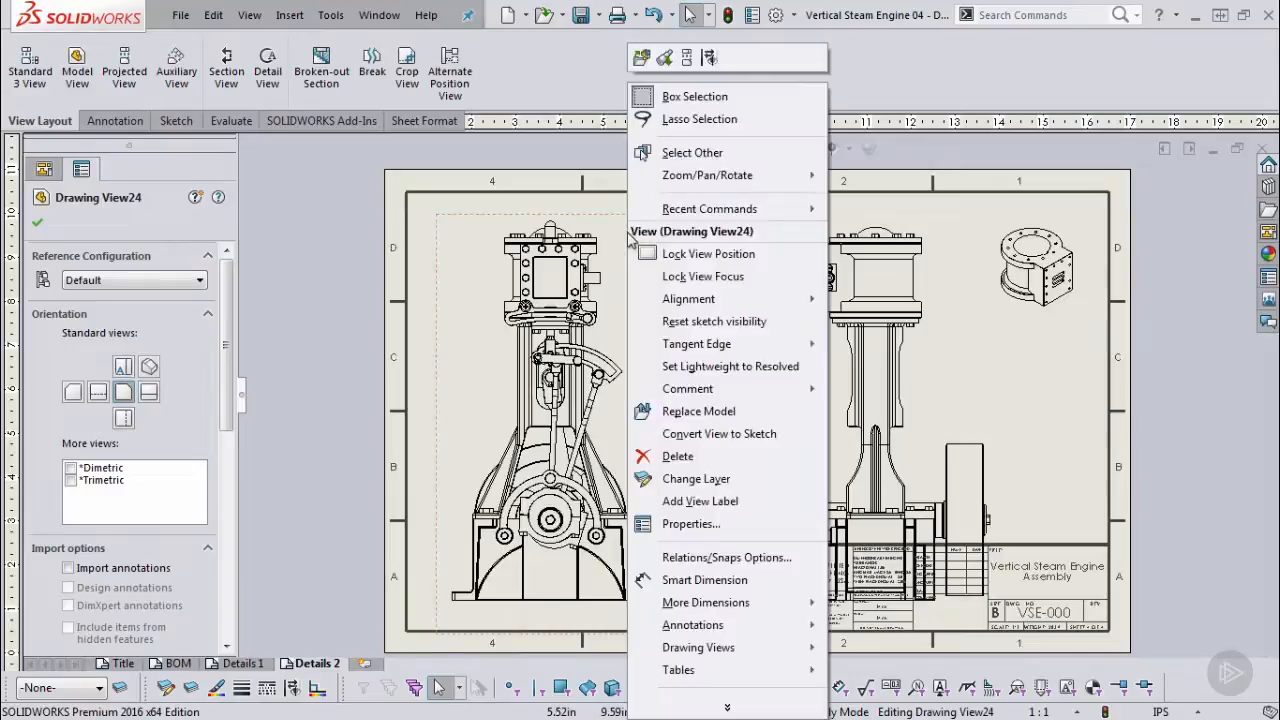
pyautogui.click(690, 523)
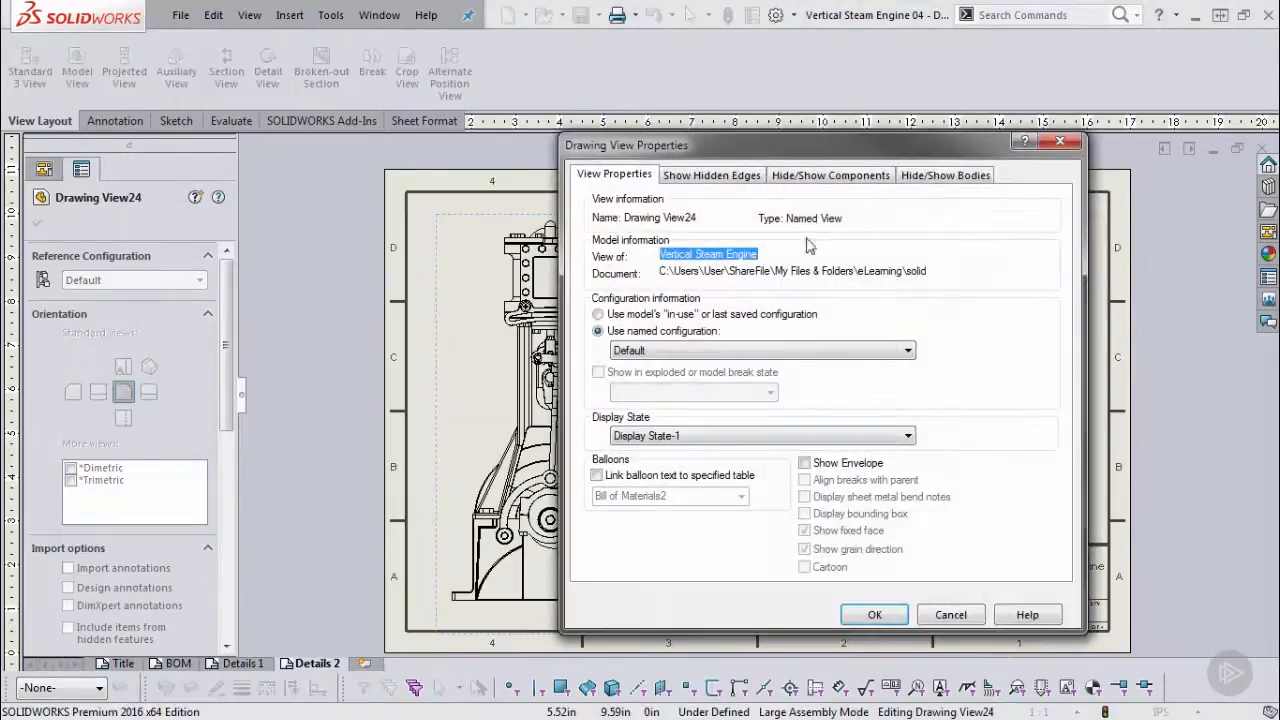
pyautogui.click(830, 177)
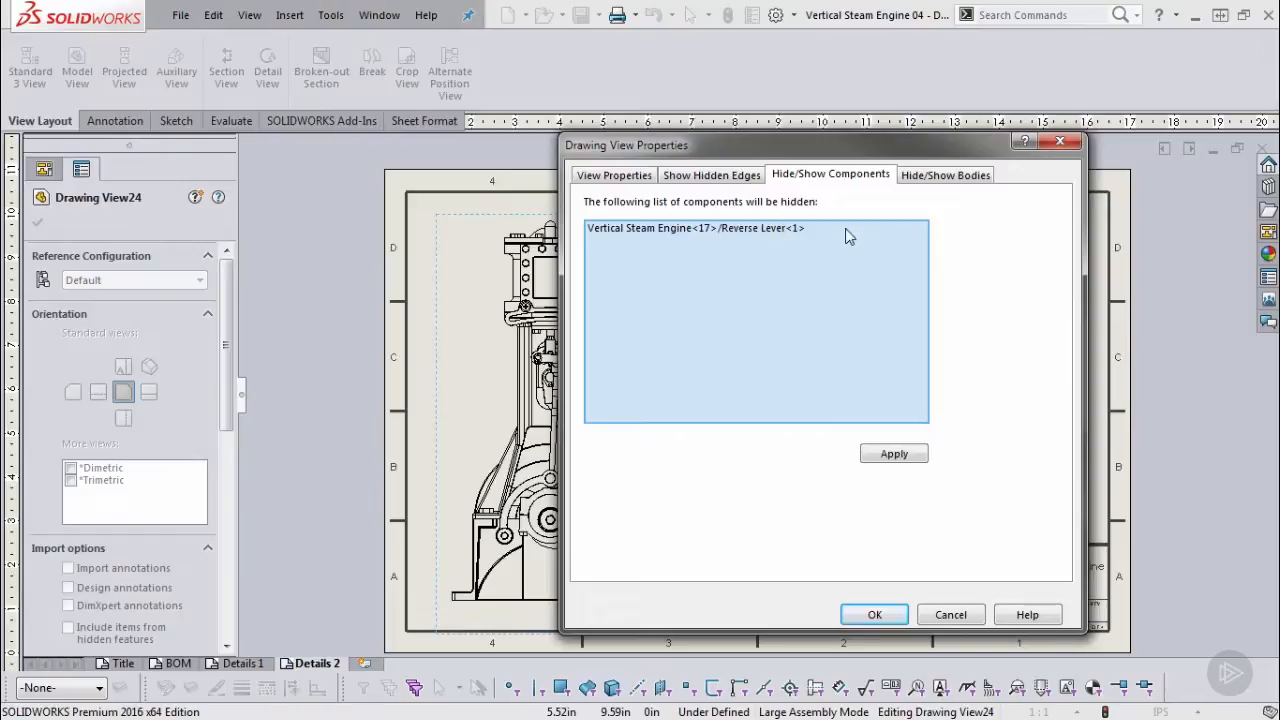
pyautogui.rightClick(779, 230)
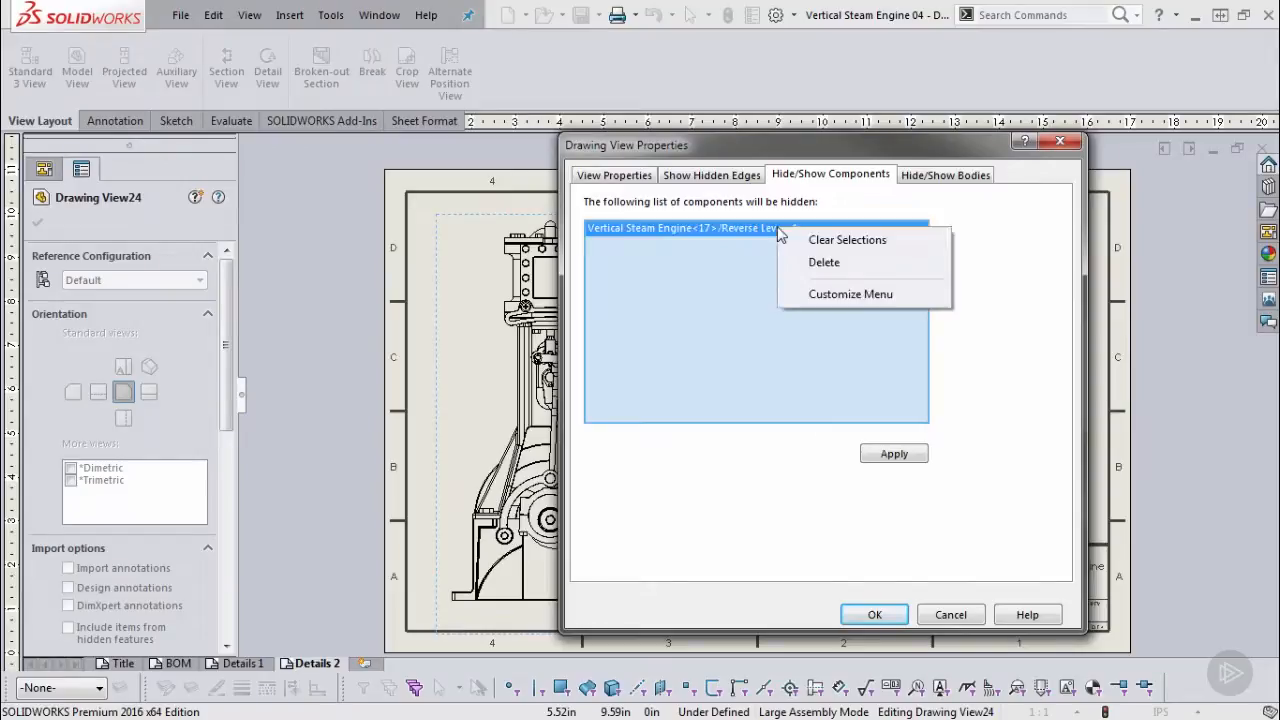
pyautogui.click(822, 262)
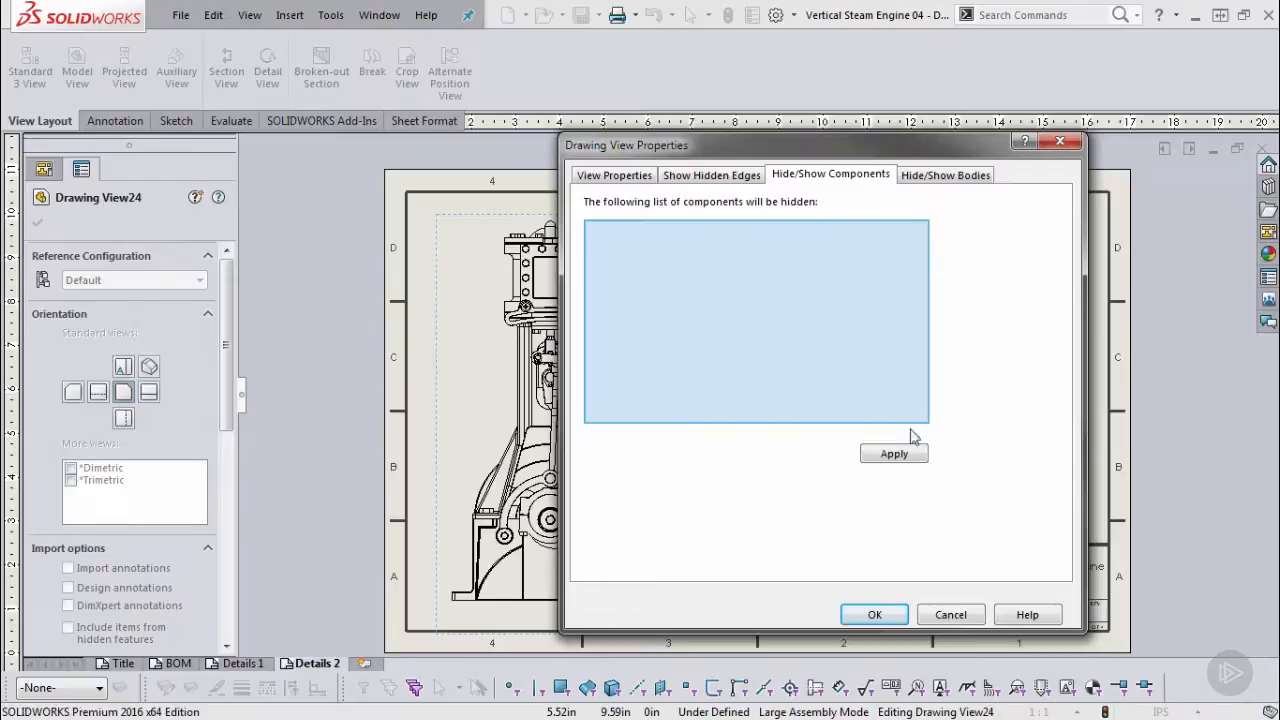
pyautogui.click(894, 455)
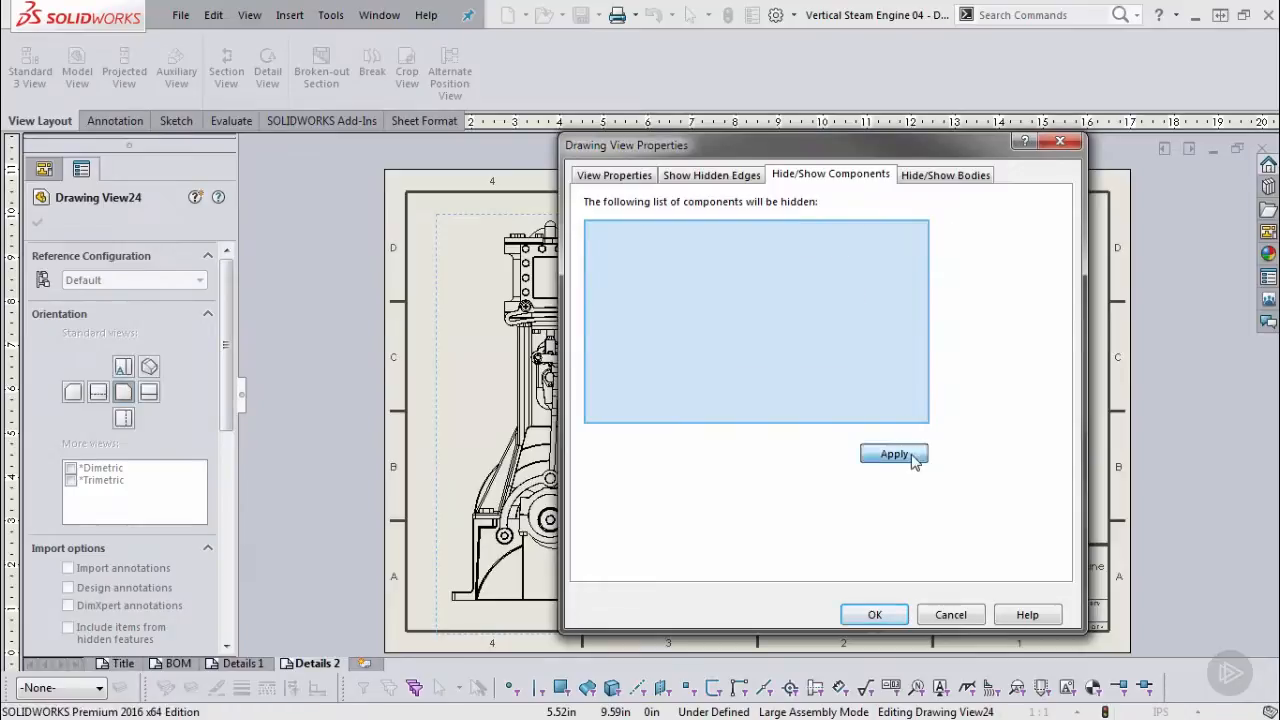
pyautogui.click(873, 612)
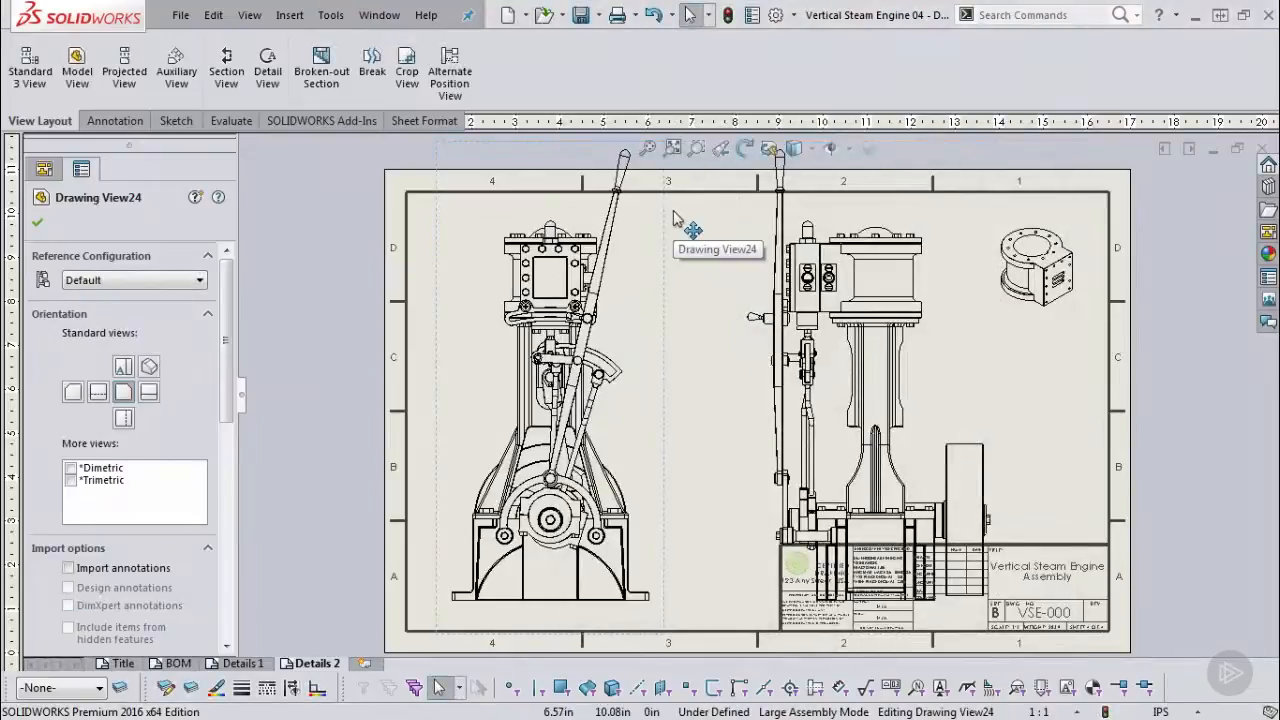
# Hide the components behind the engine assembly's Right Plane in Drawing View24 at a distance of 0.00 in.
pyautogui.click(753, 190)
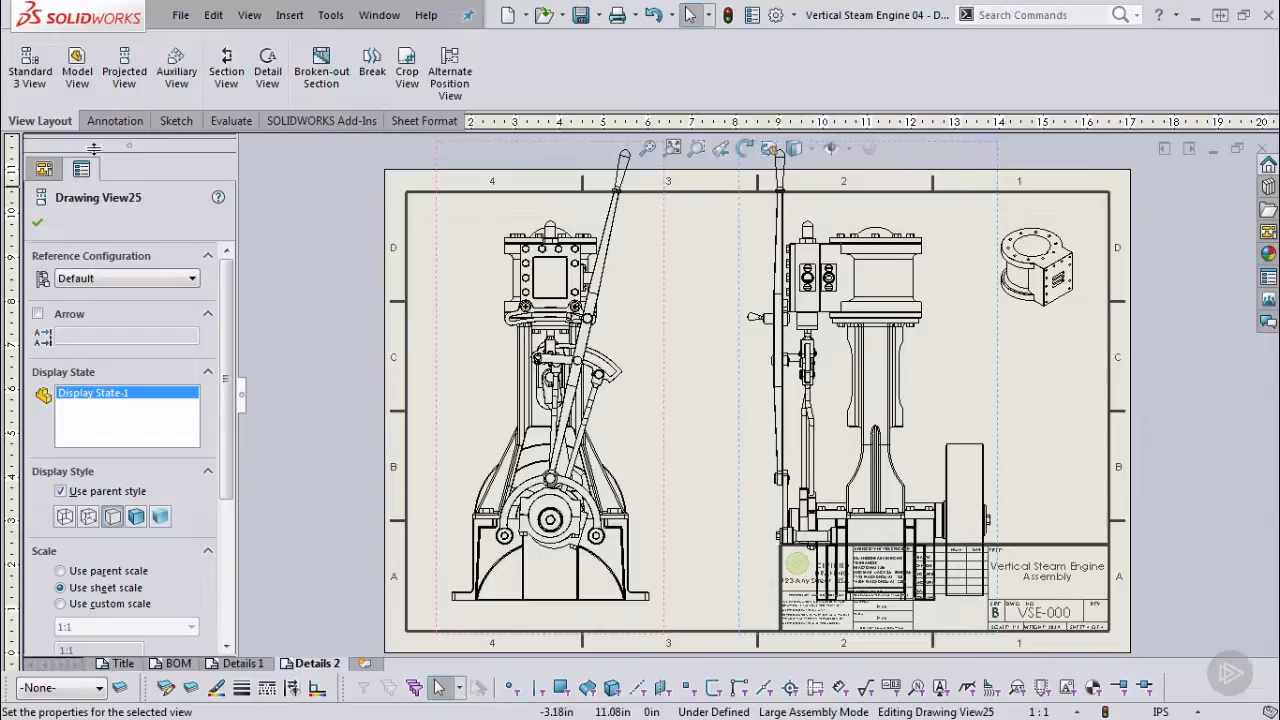
pyautogui.click(43, 170)
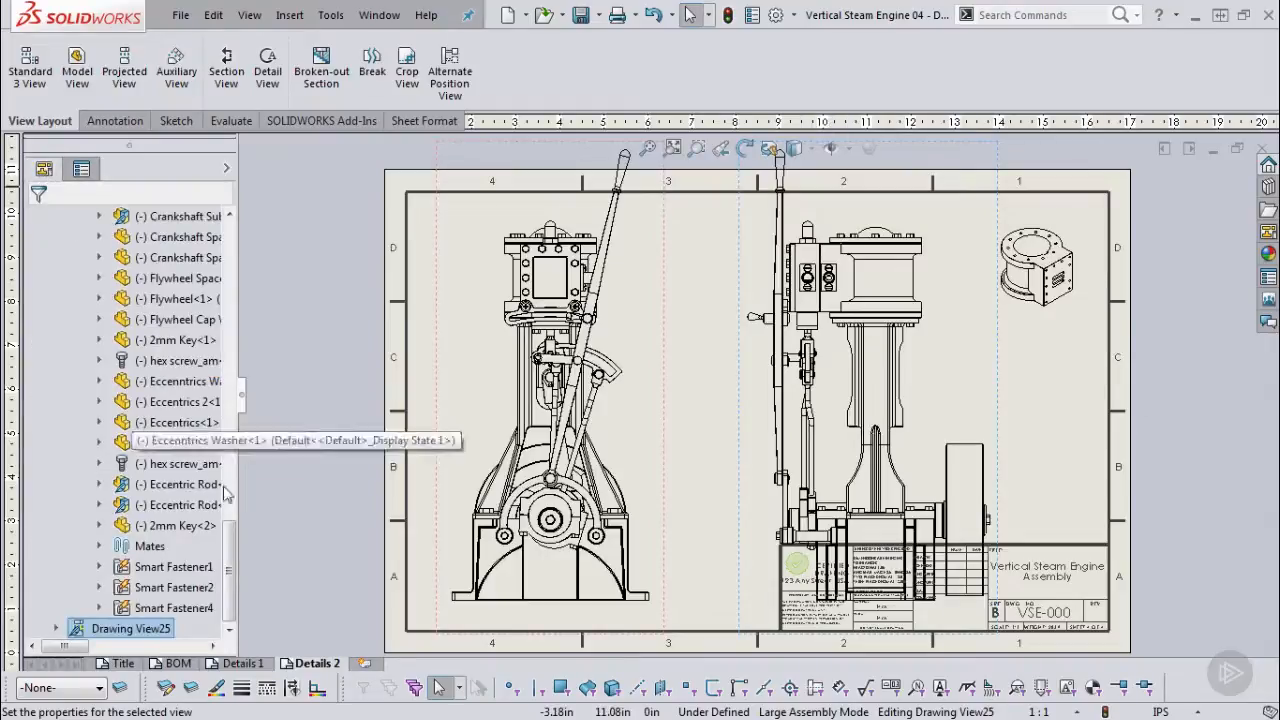
pyautogui.scroll(7, 224, 403)
pyautogui.scroll(6, 224, 403)
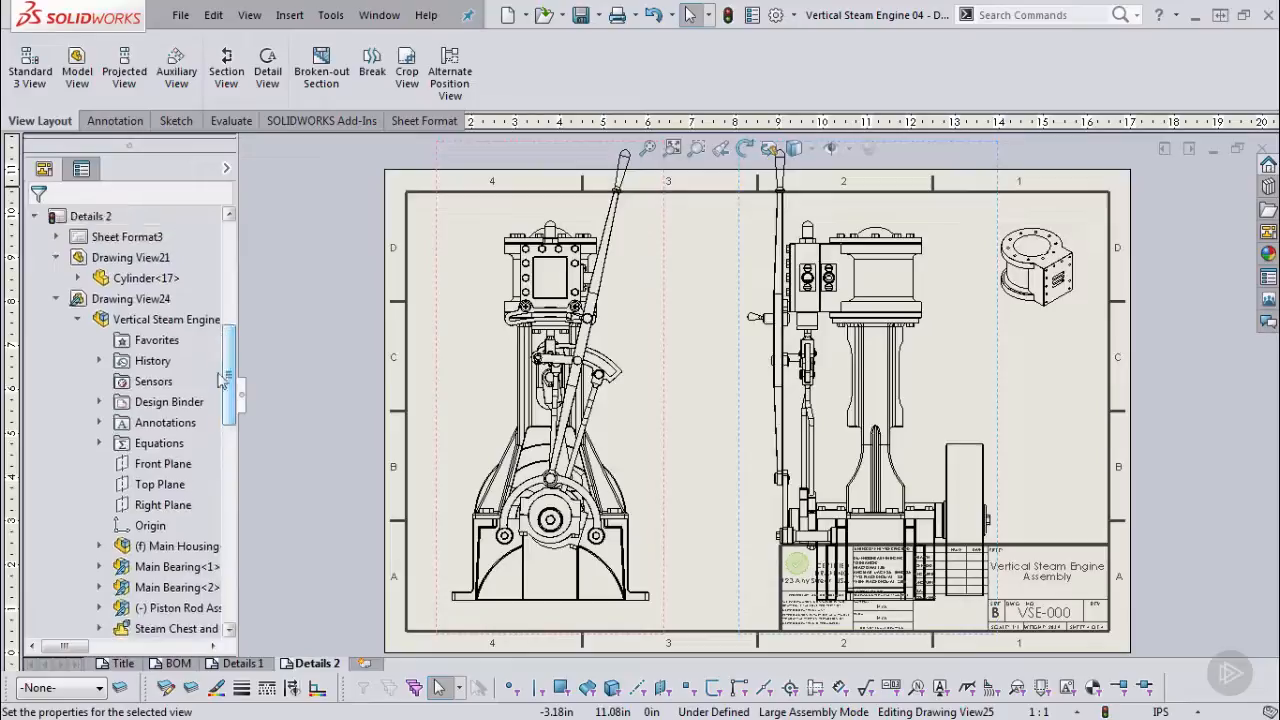
pyautogui.click(155, 505)
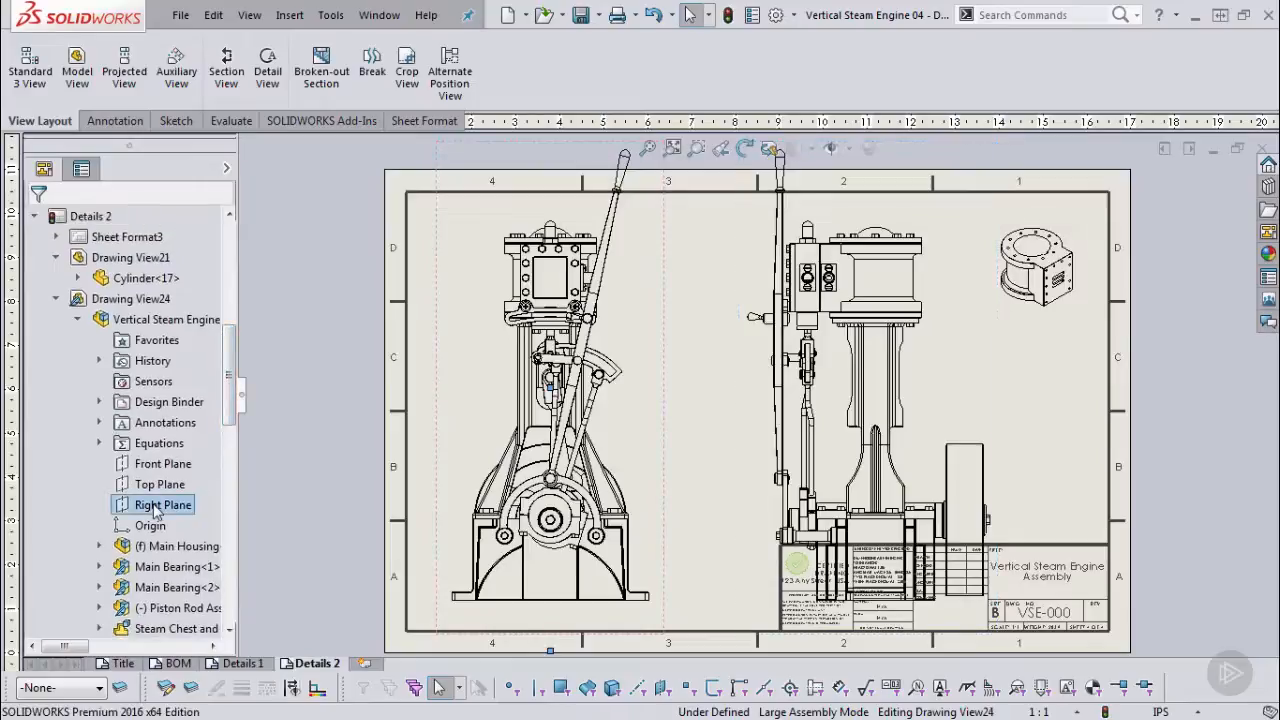
pyautogui.rightClick(155, 507)
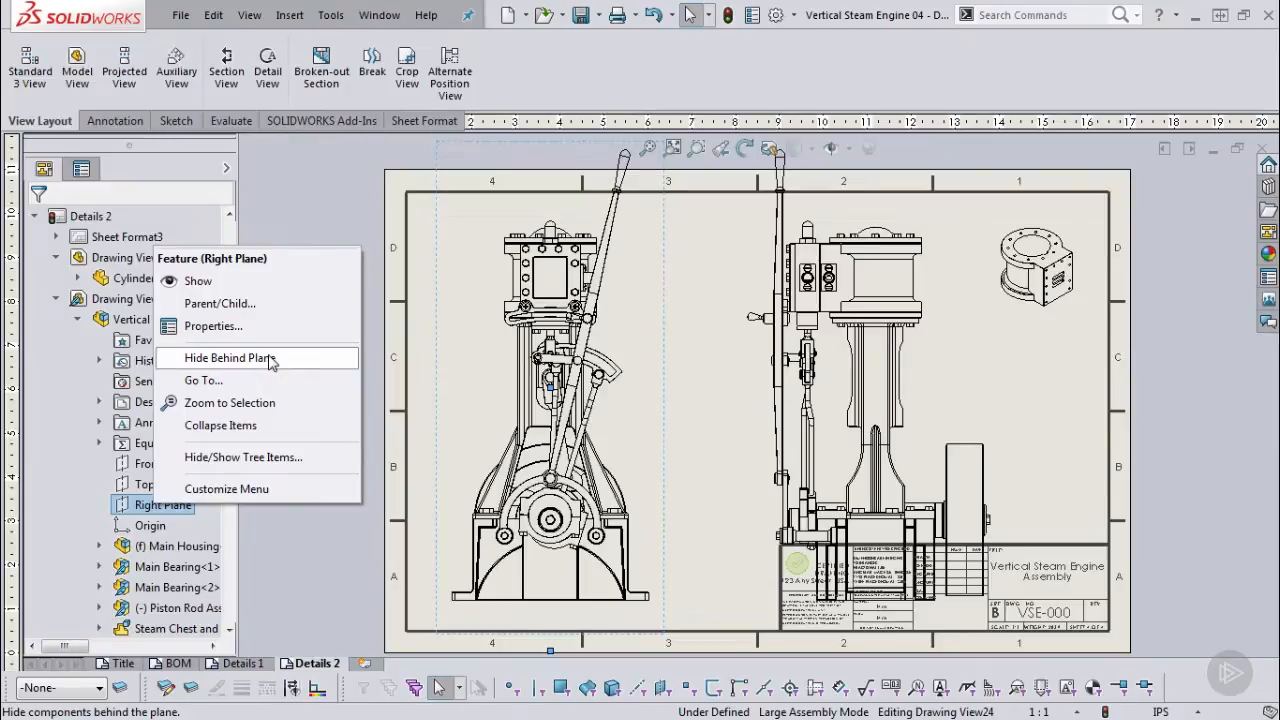
pyautogui.click(229, 358)
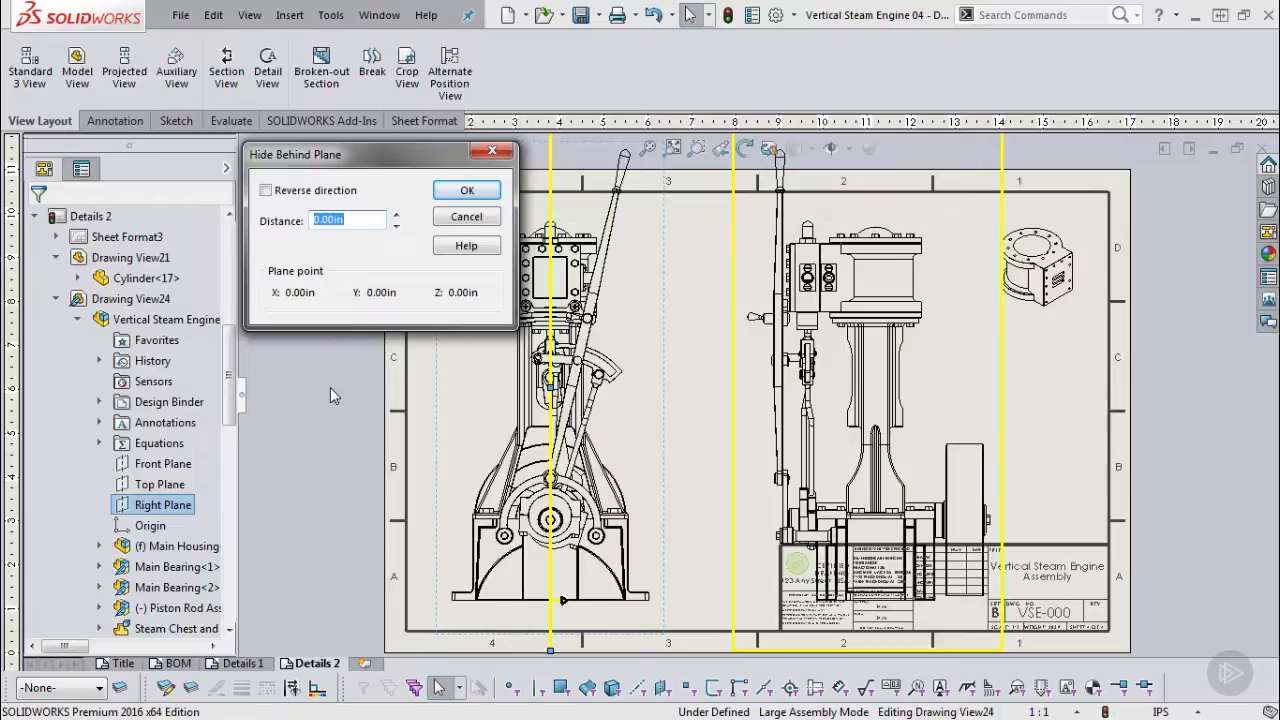
pyautogui.click(265, 191)
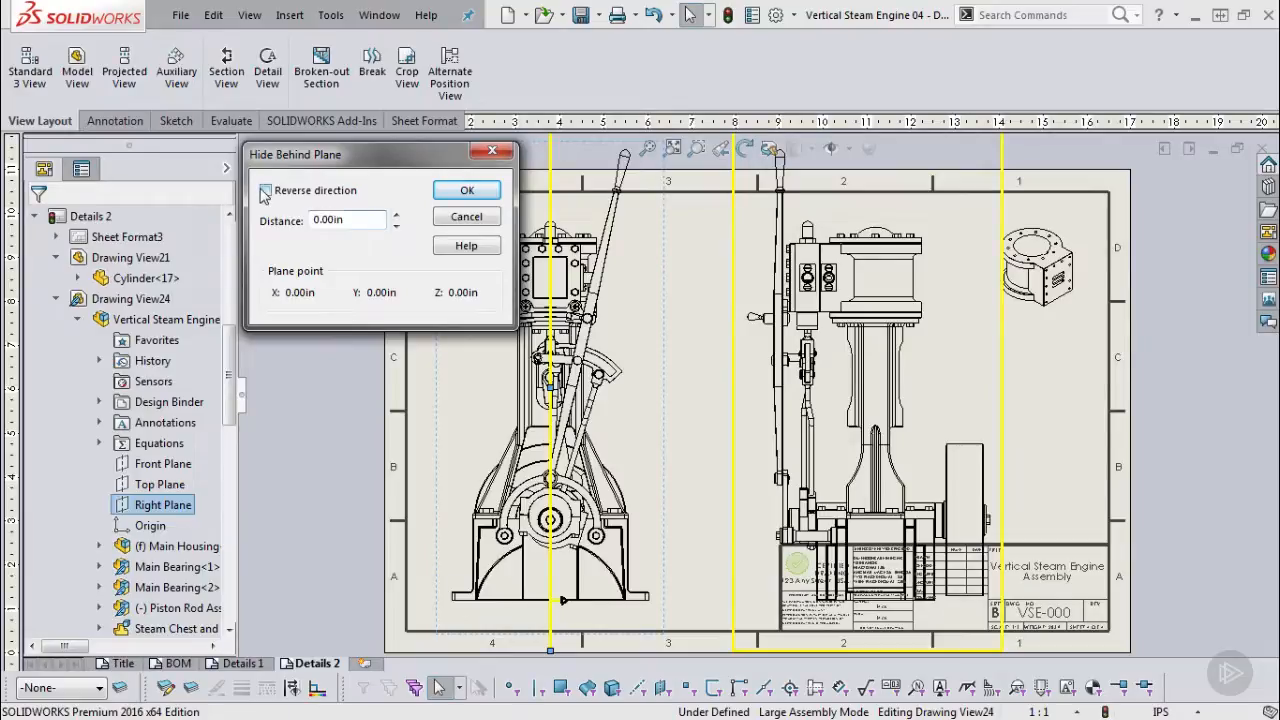
pyautogui.click(466, 192)
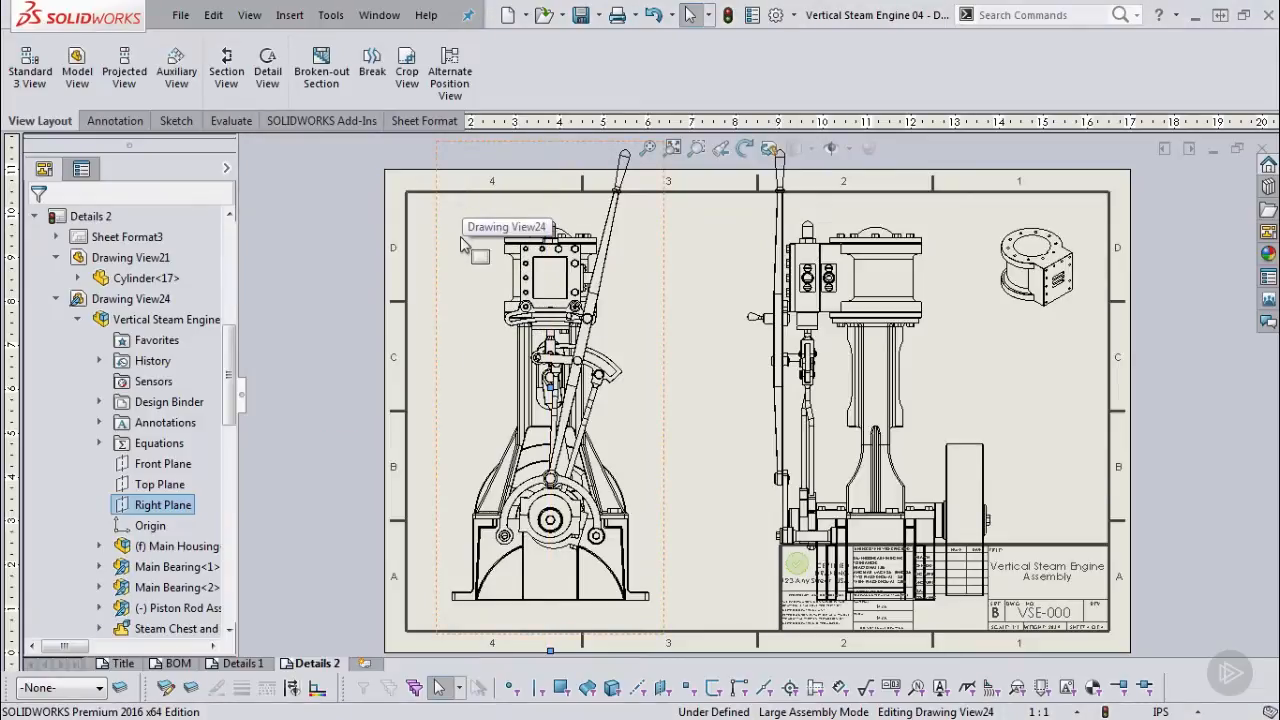
# Hide the components behind the engine assembly's Front Plane in Drawing View24 at a distance of 0.00 in.
pyautogui.rightClick(150, 471)
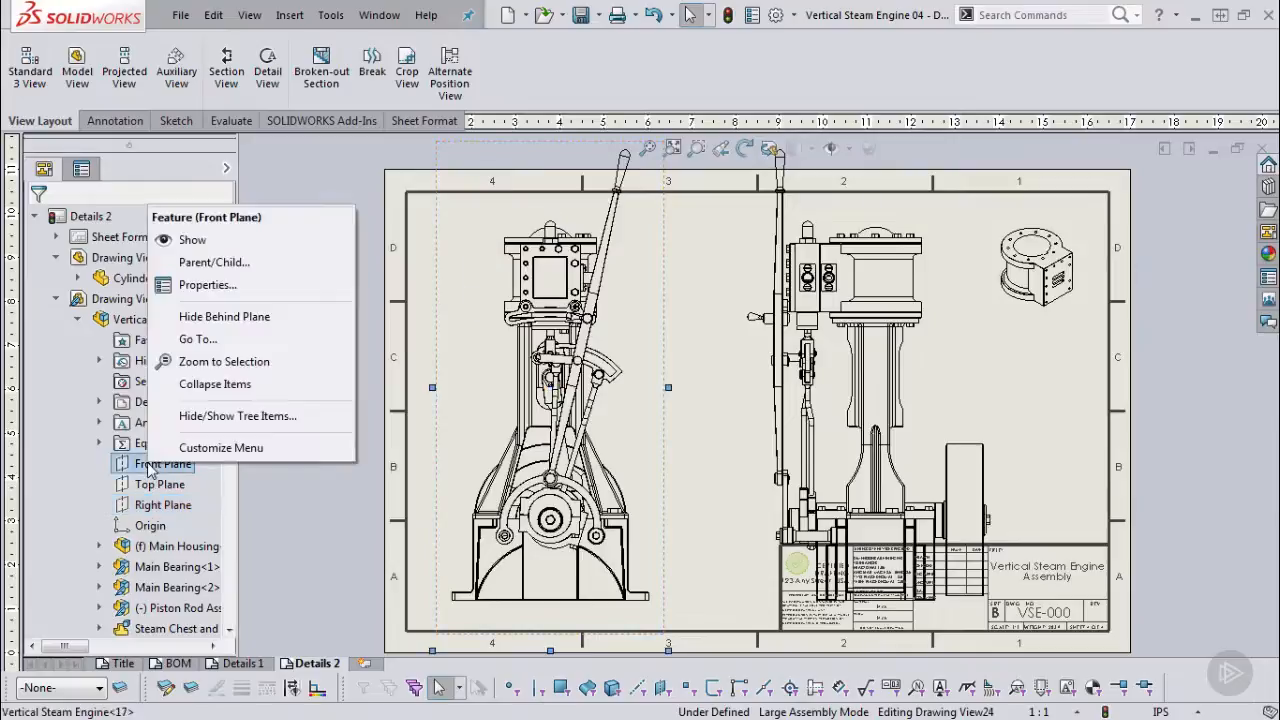
pyautogui.click(225, 317)
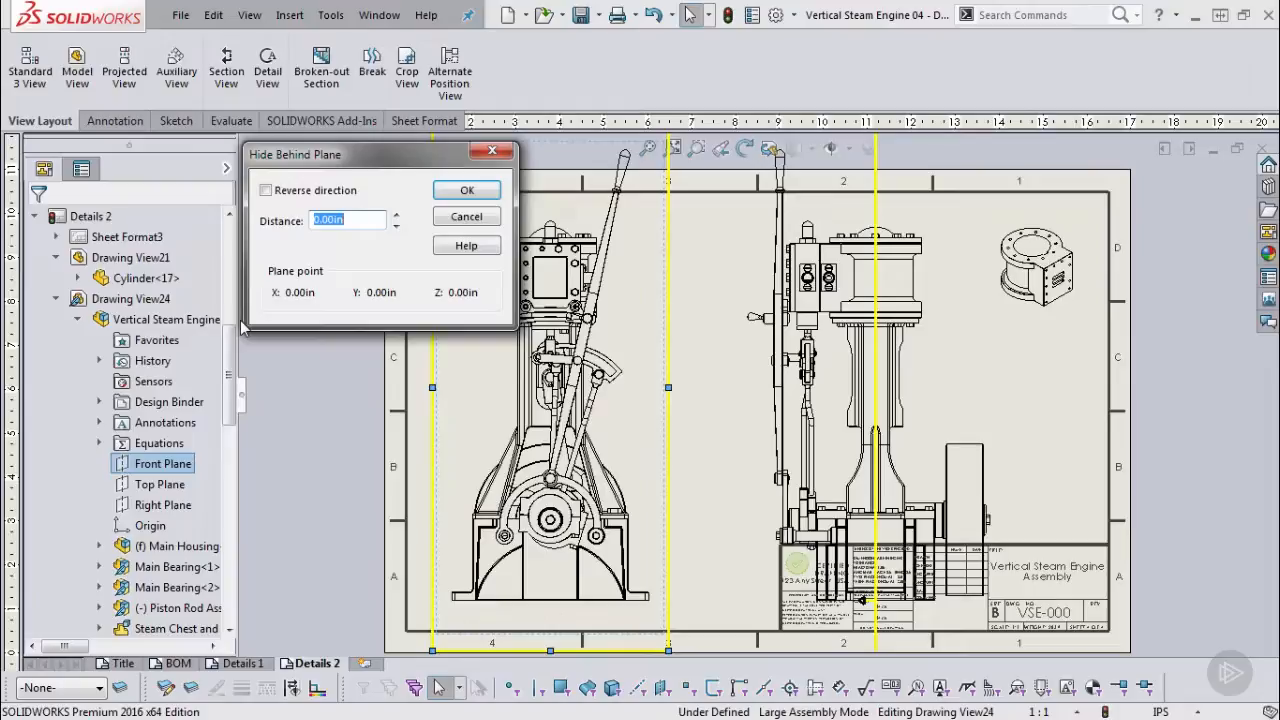
pyautogui.click(453, 192)
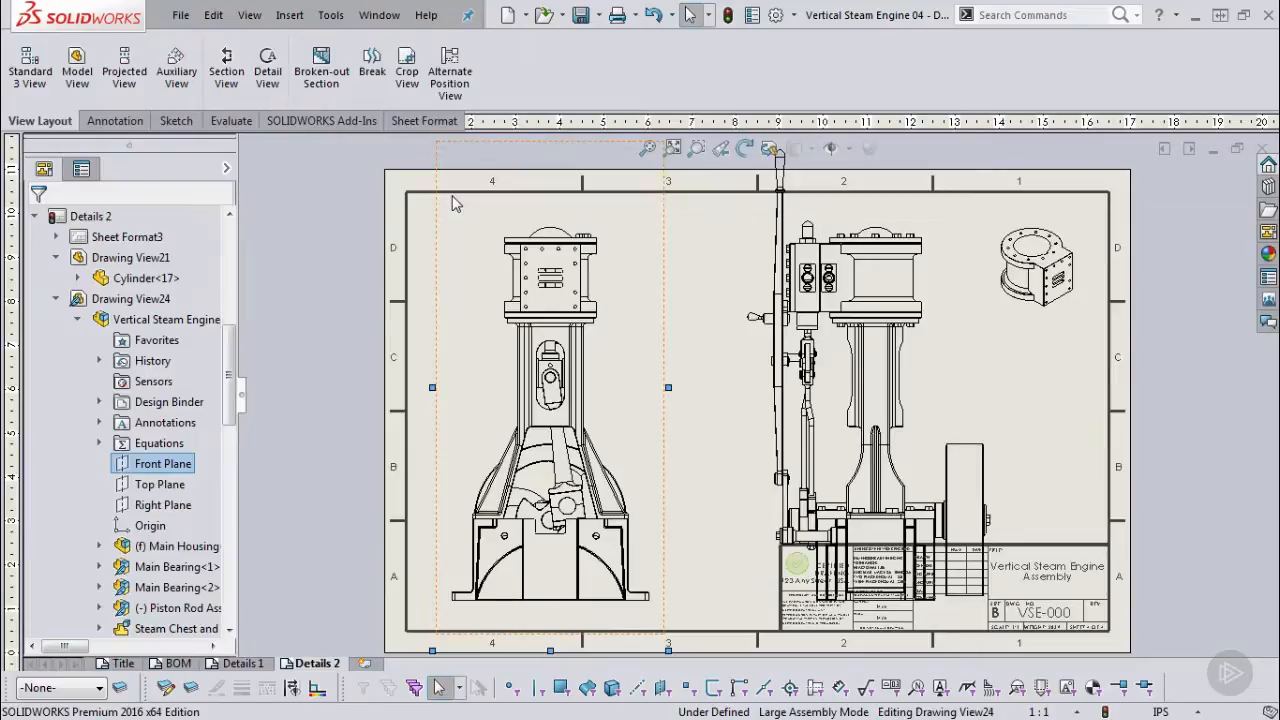
# Restore all hidden components in Drawing View24 by clearing the hidden components list in the view properties.
pyautogui.rightClick(639, 214)
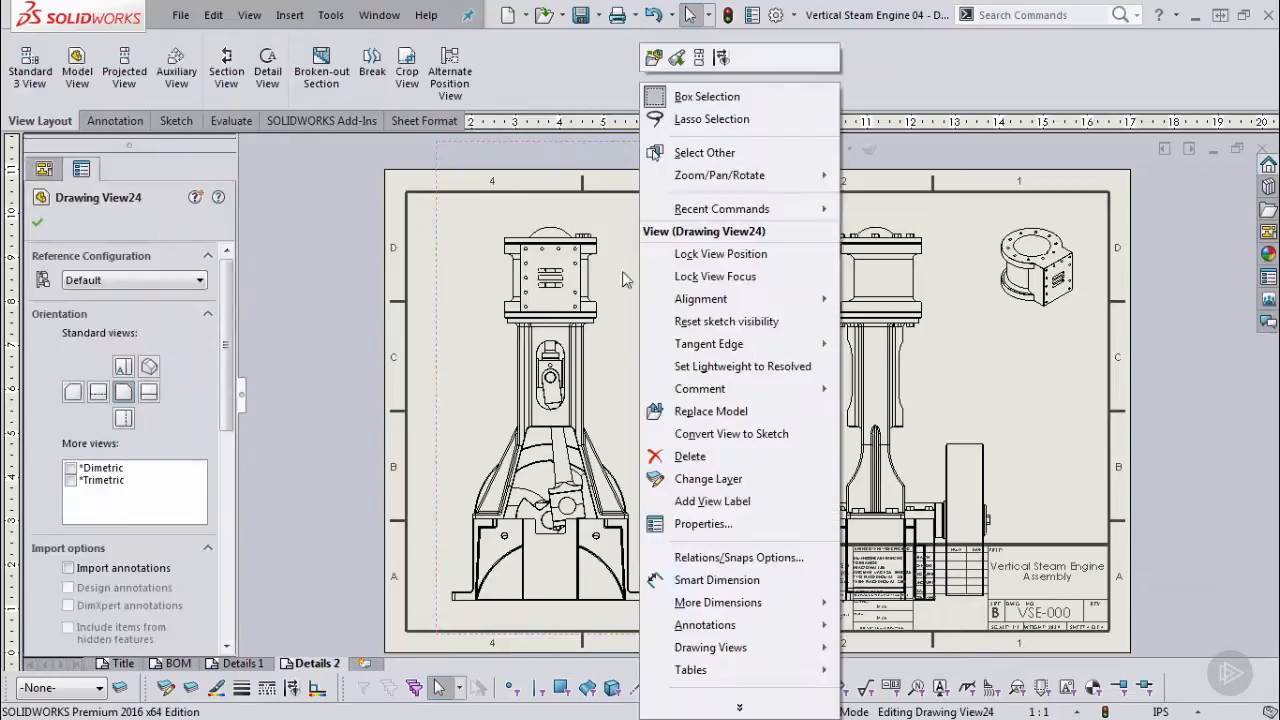
pyautogui.click(701, 525)
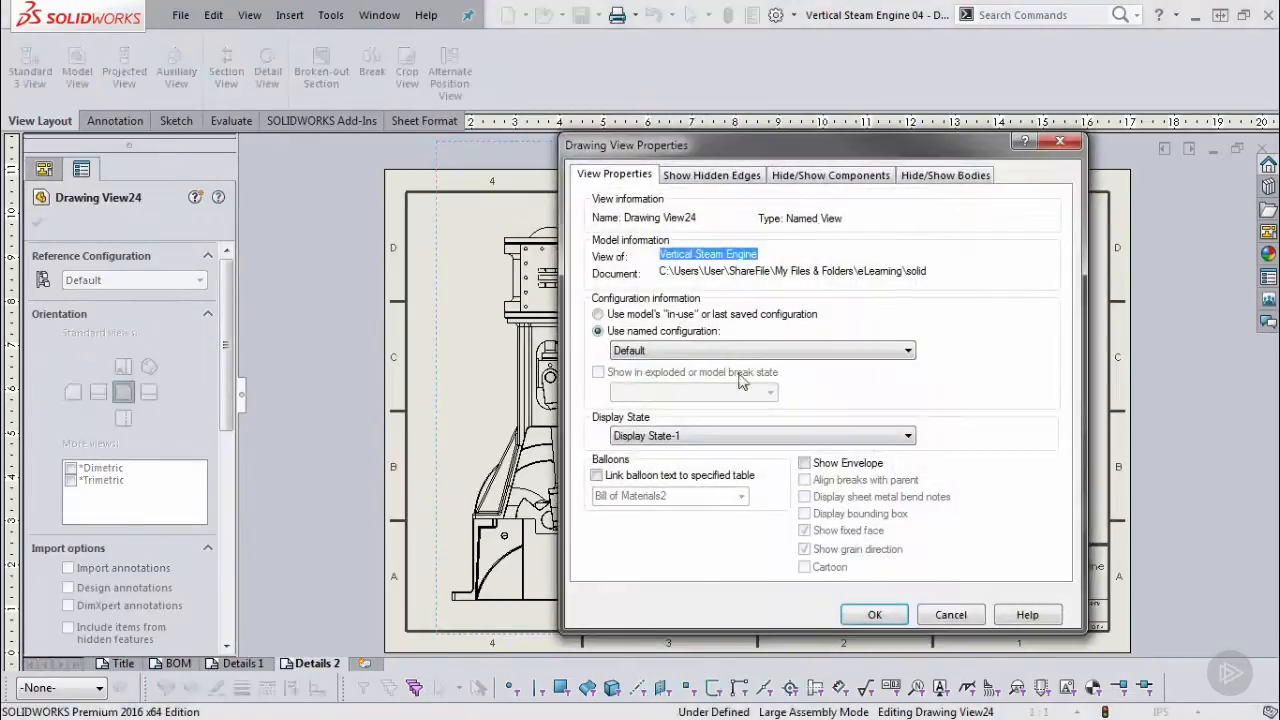
pyautogui.click(836, 176)
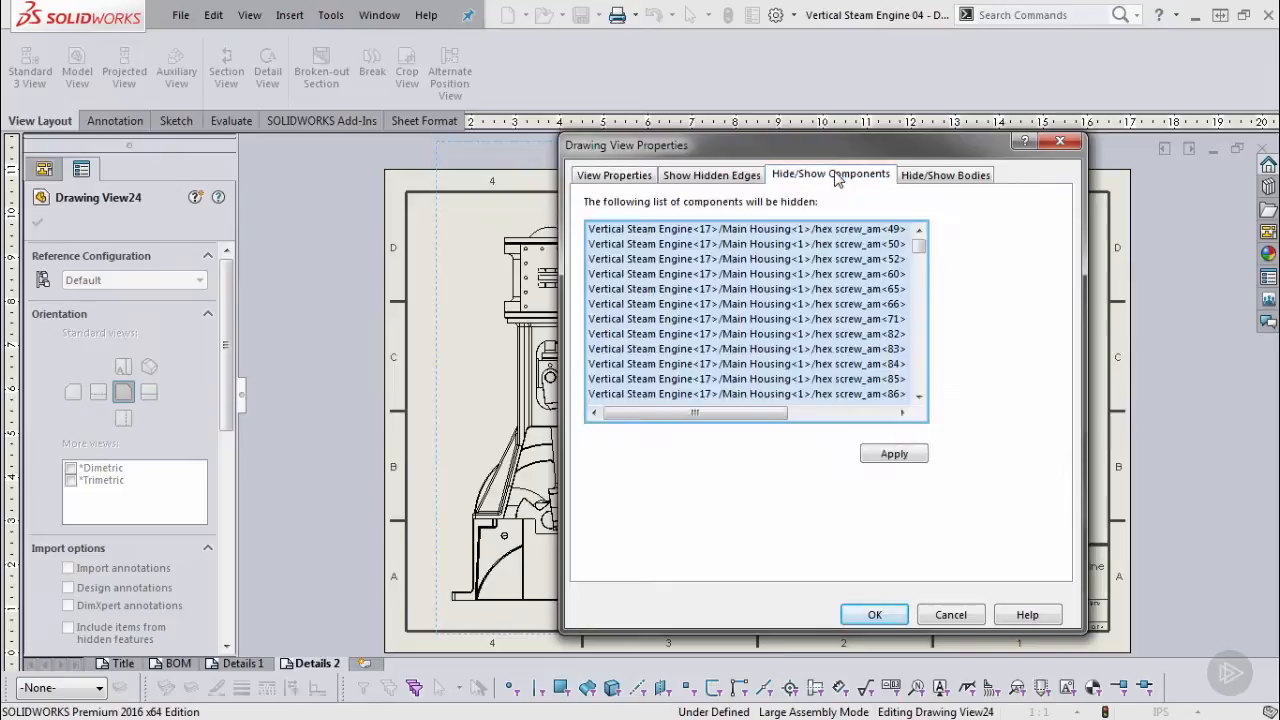
pyautogui.moveTo(919, 250); pyautogui.dragTo(927, 400)
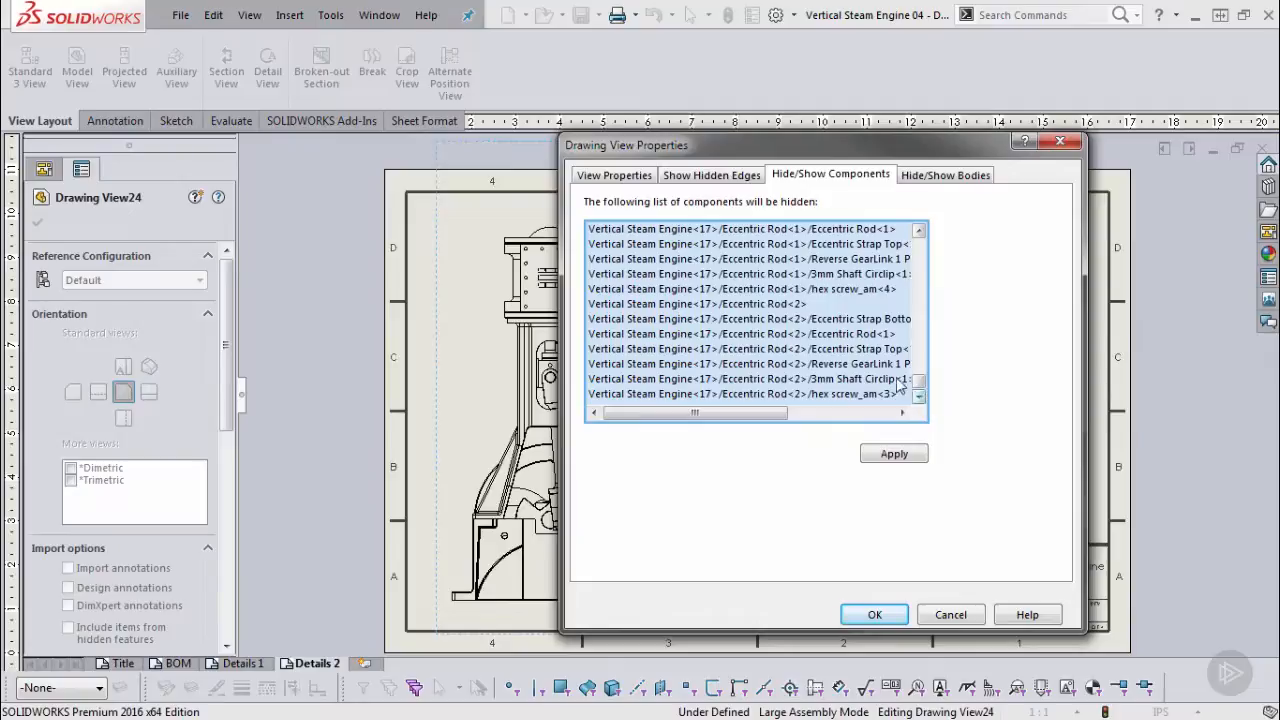
pyautogui.rightClick(827, 304)
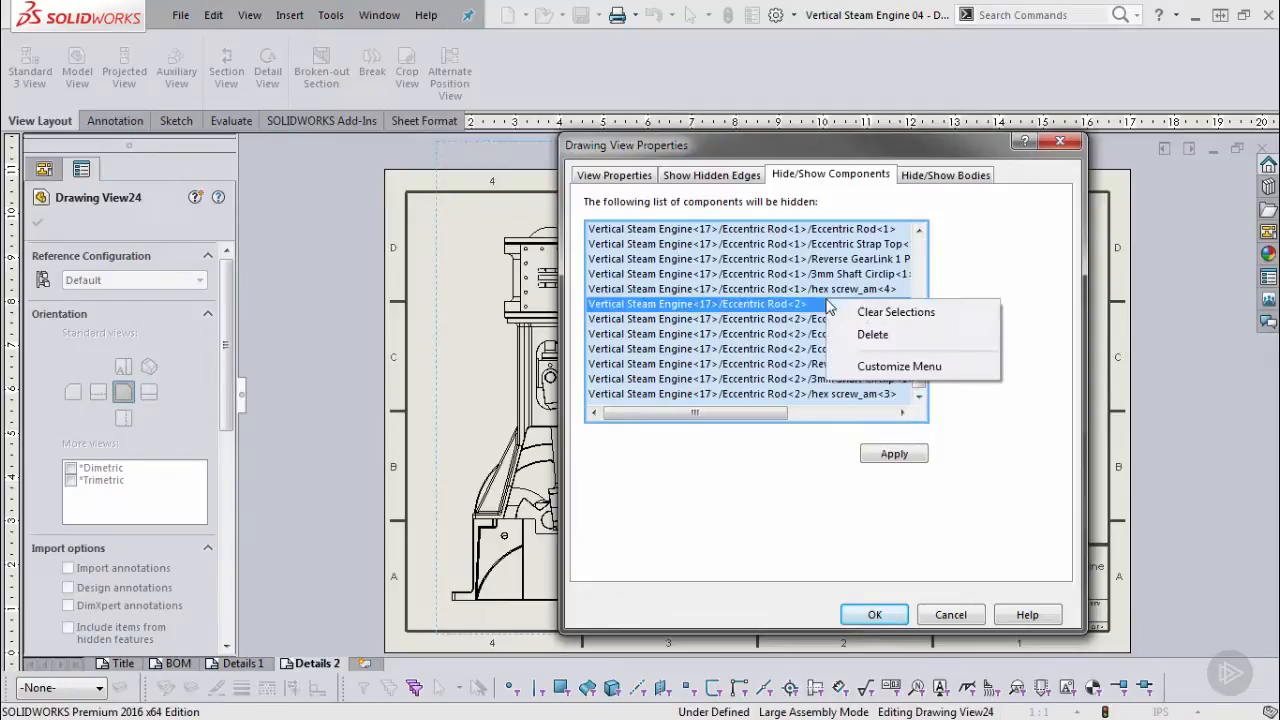
pyautogui.click(876, 312)
pyautogui.click(903, 454)
pyautogui.click(874, 610)
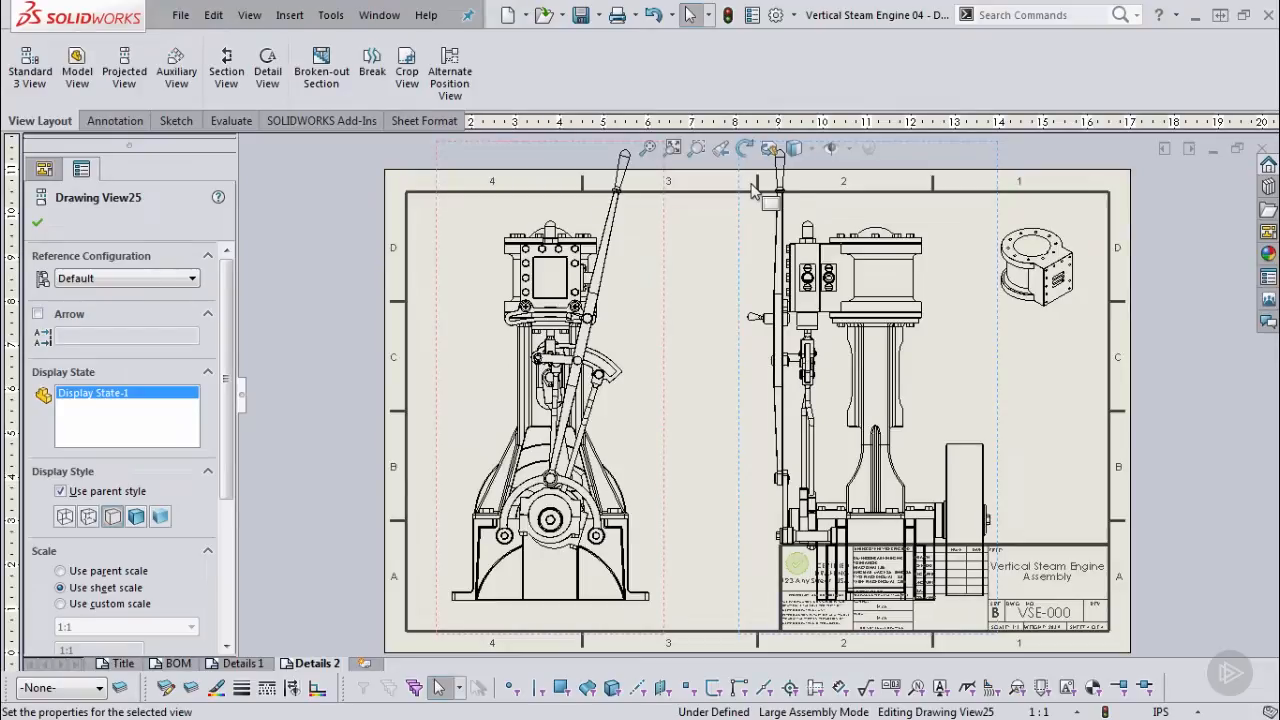
# Put Drawing View24 in 3D Drawing View mode, rotate the engine to a pictorial angle and zoom in on its upper part.
pyautogui.moveTo(710, 237); pyautogui.dragTo(713, 298, button='middle')
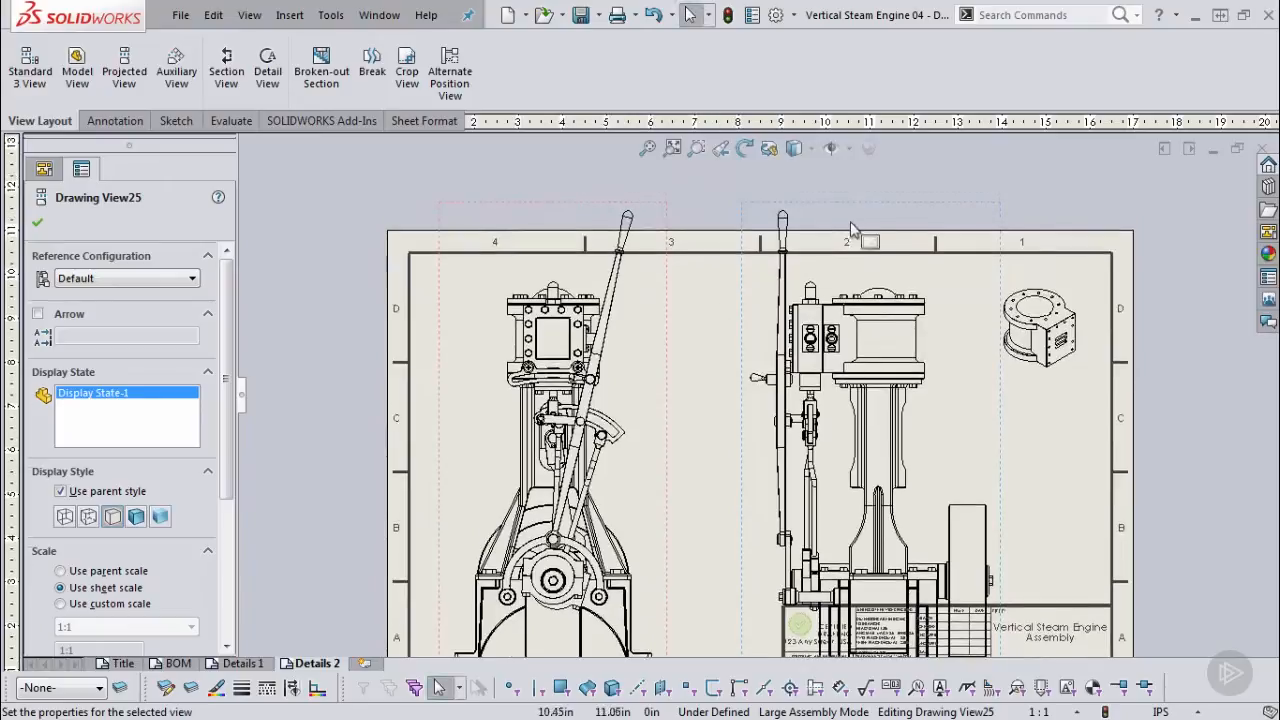
pyautogui.click(768, 149)
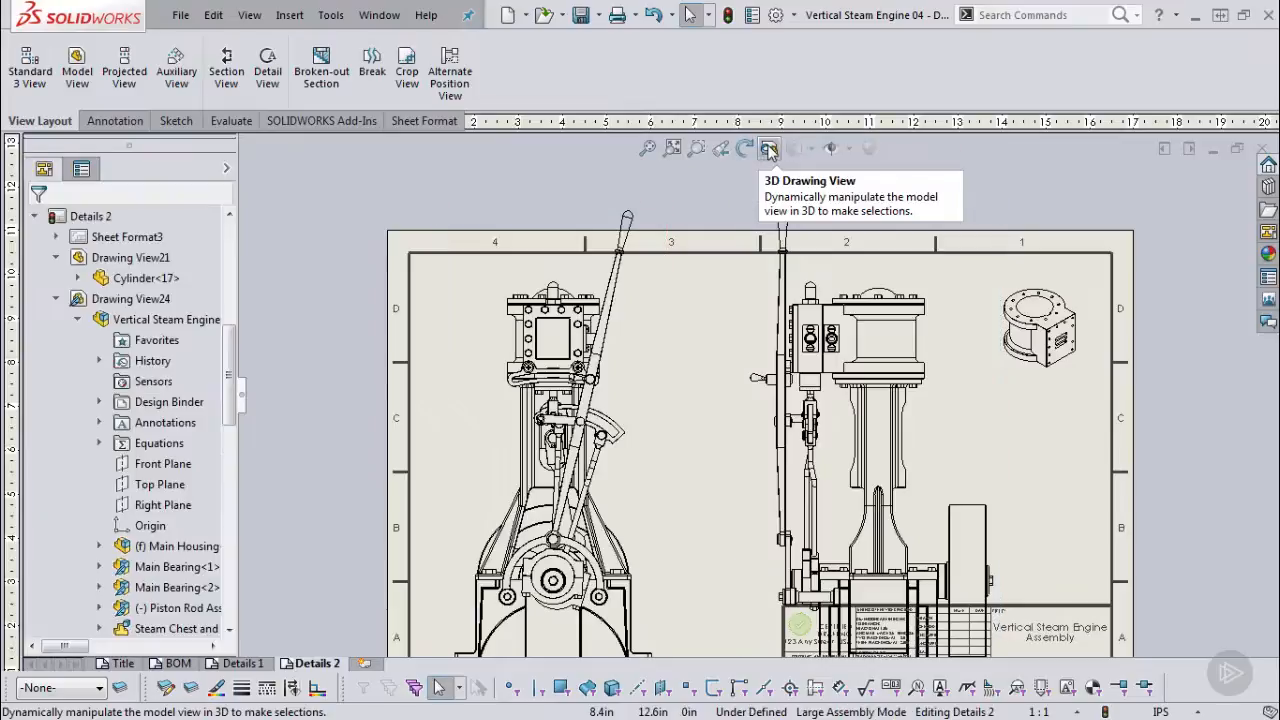
pyautogui.click(768, 149)
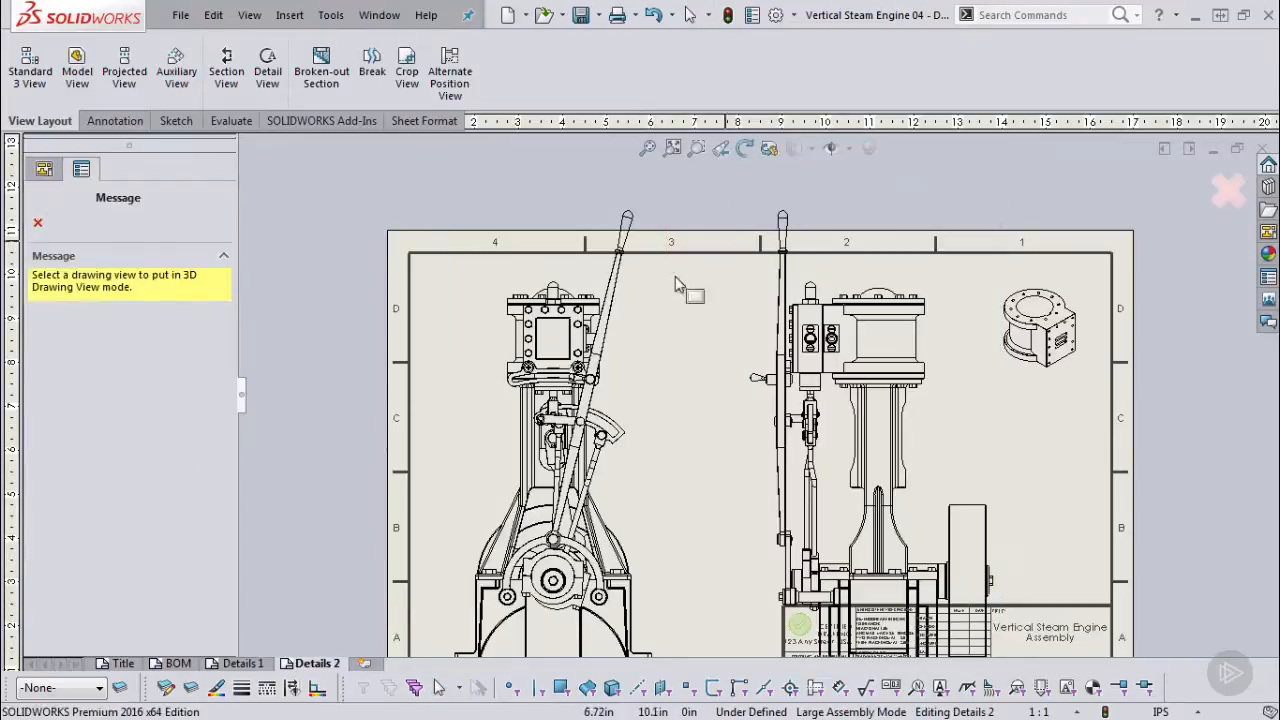
pyautogui.click(497, 276)
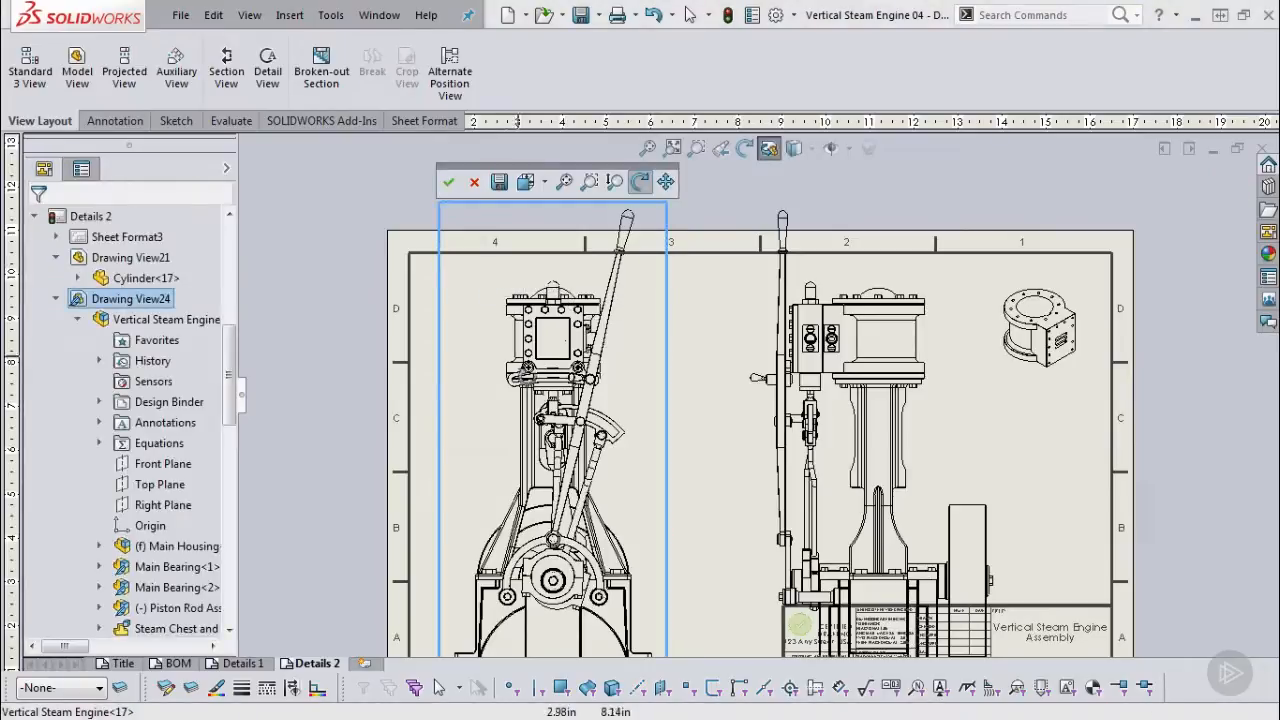
pyautogui.moveTo(595, 333)
pyautogui.mouseDown()
pyautogui.moveTo(497, 416)
pyautogui.moveTo(566, 257)
pyautogui.mouseUp()
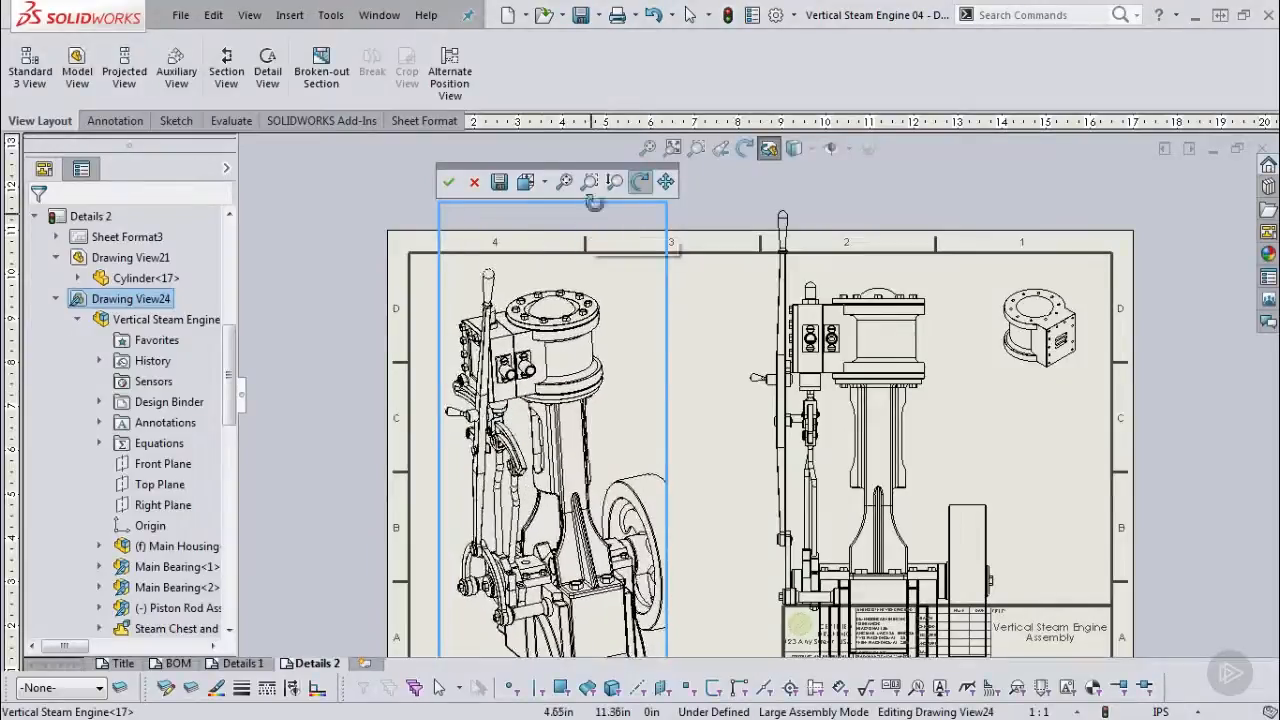
pyautogui.click(589, 181)
pyautogui.moveTo(446, 295); pyautogui.dragTo(586, 458)
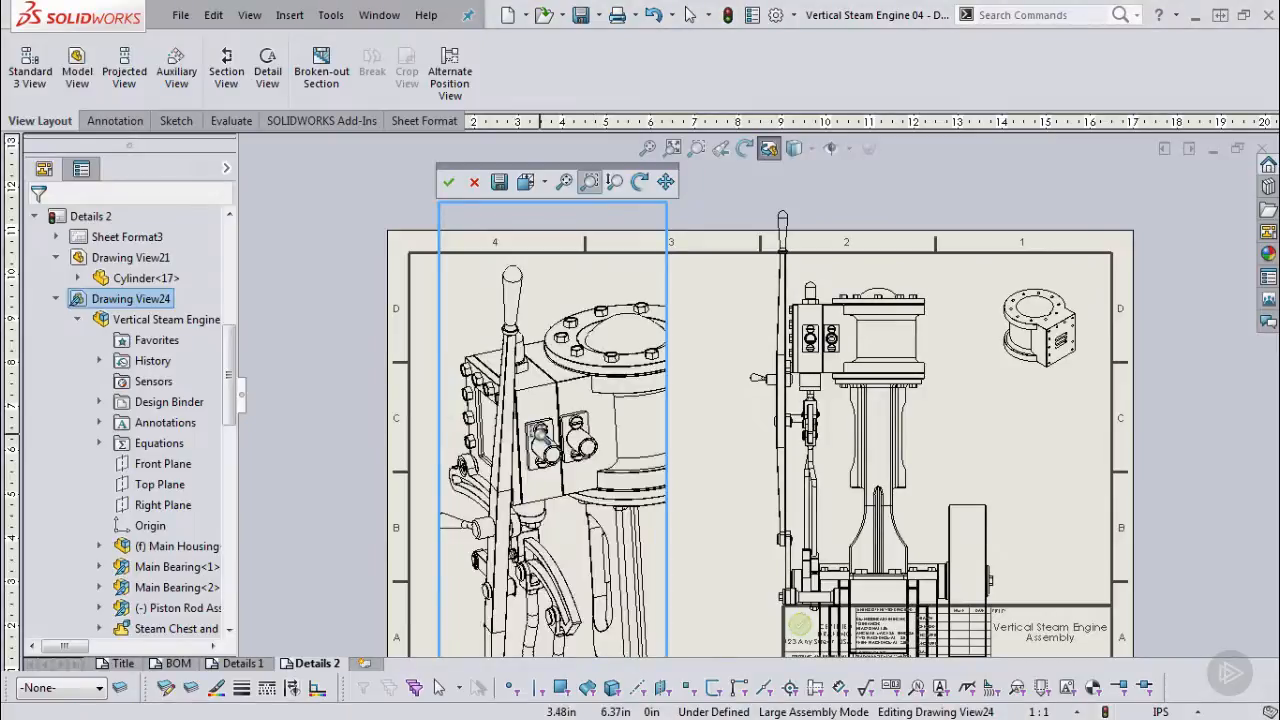
pyautogui.click(545, 181)
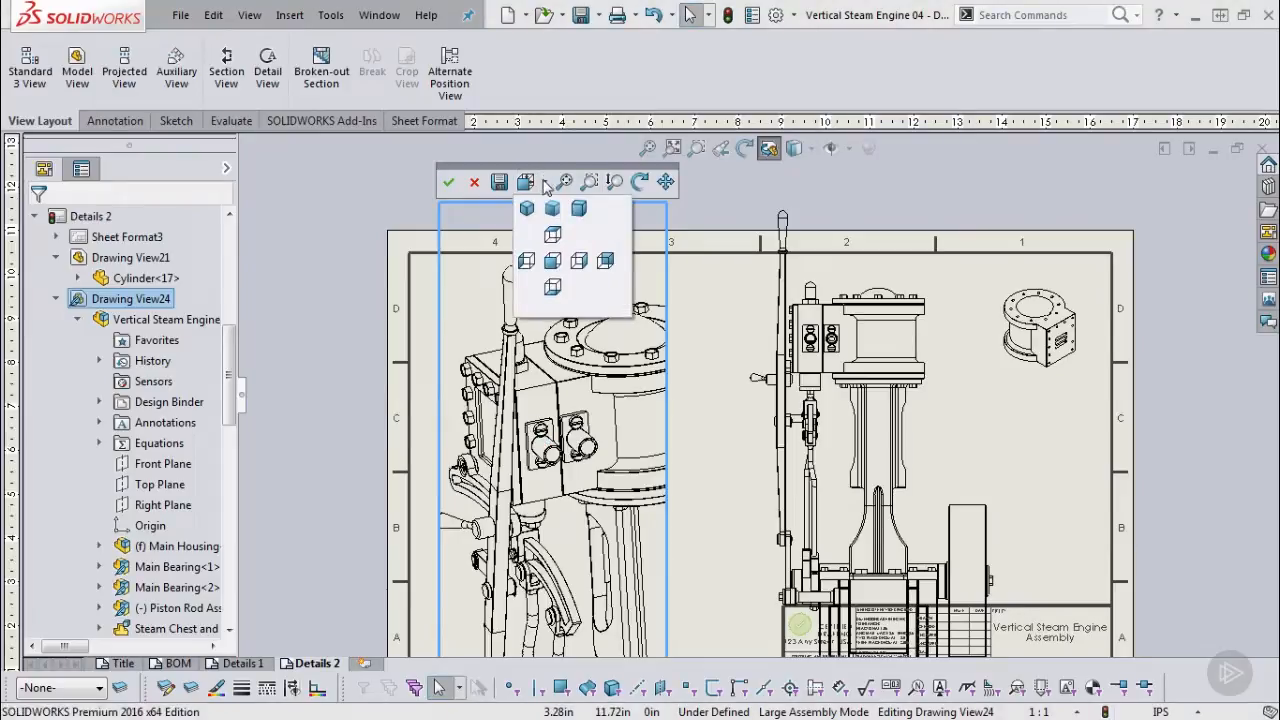
pyautogui.click(552, 289)
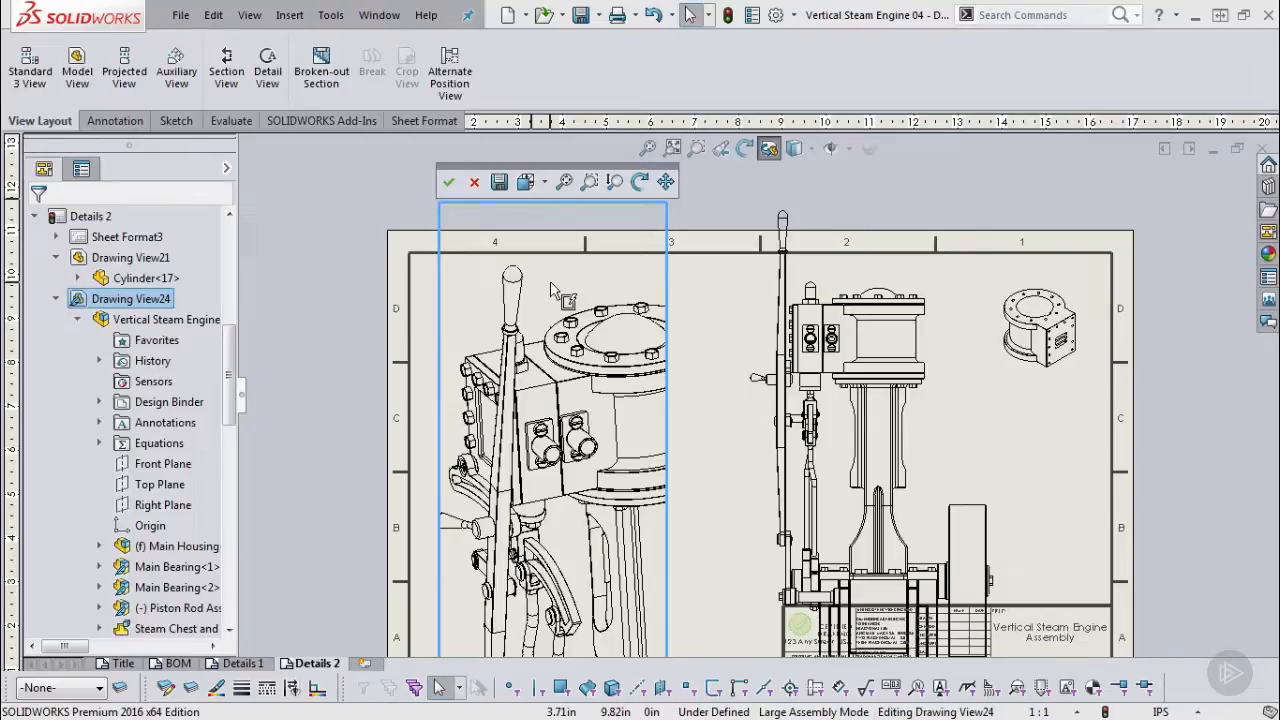
# Save the rotated orientation of Drawing View24 as a named view called "rotated" and accept the orientation change for dependent views.
pyautogui.click(499, 182)
pyautogui.write('o')
pyautogui.press('BackSpace')
pyautogui.write('rotated')
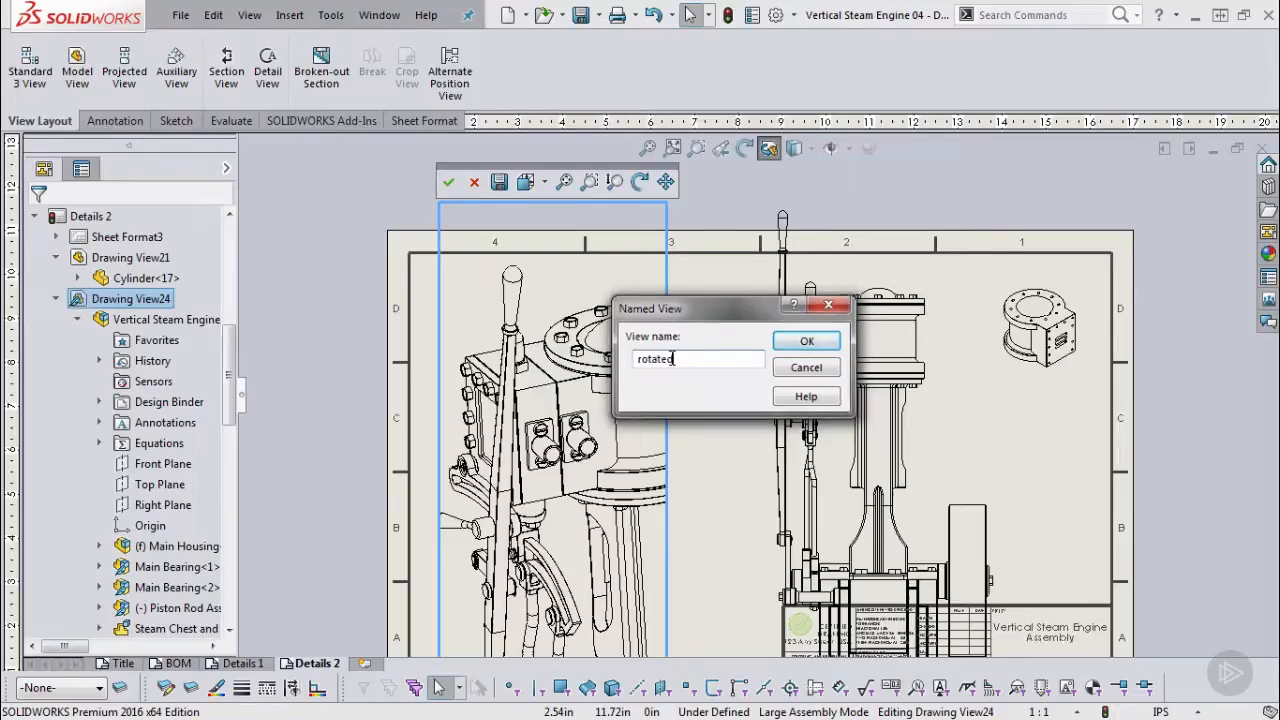
pyautogui.press('Return')
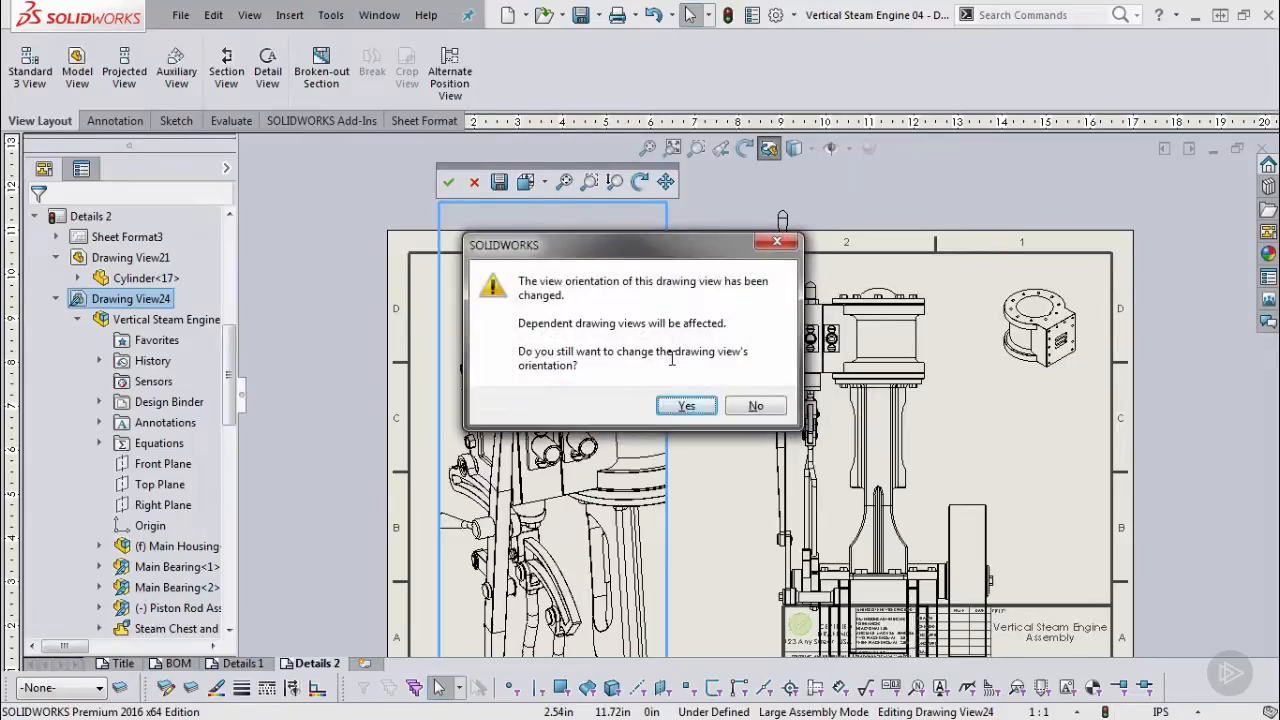
pyautogui.click(689, 406)
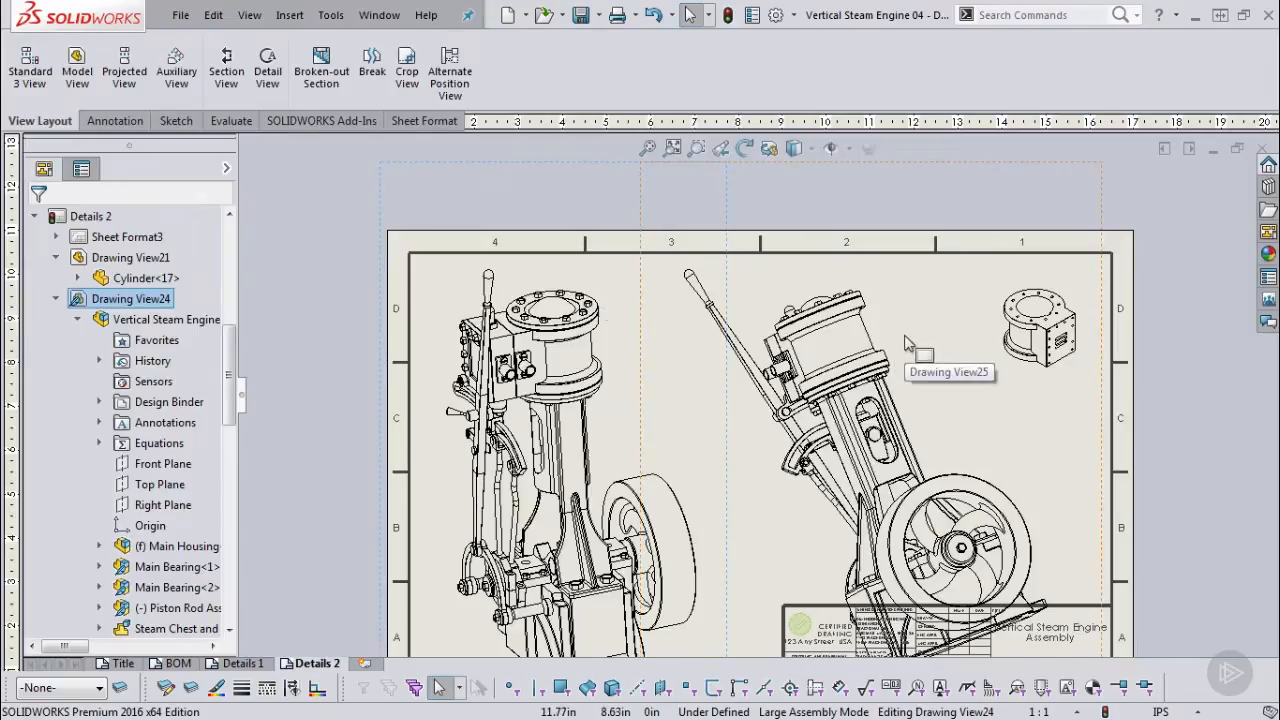
# Set Drawing View24 back to the standard Front orientation and accept the change to its dependent views.
pyautogui.click(449, 172)
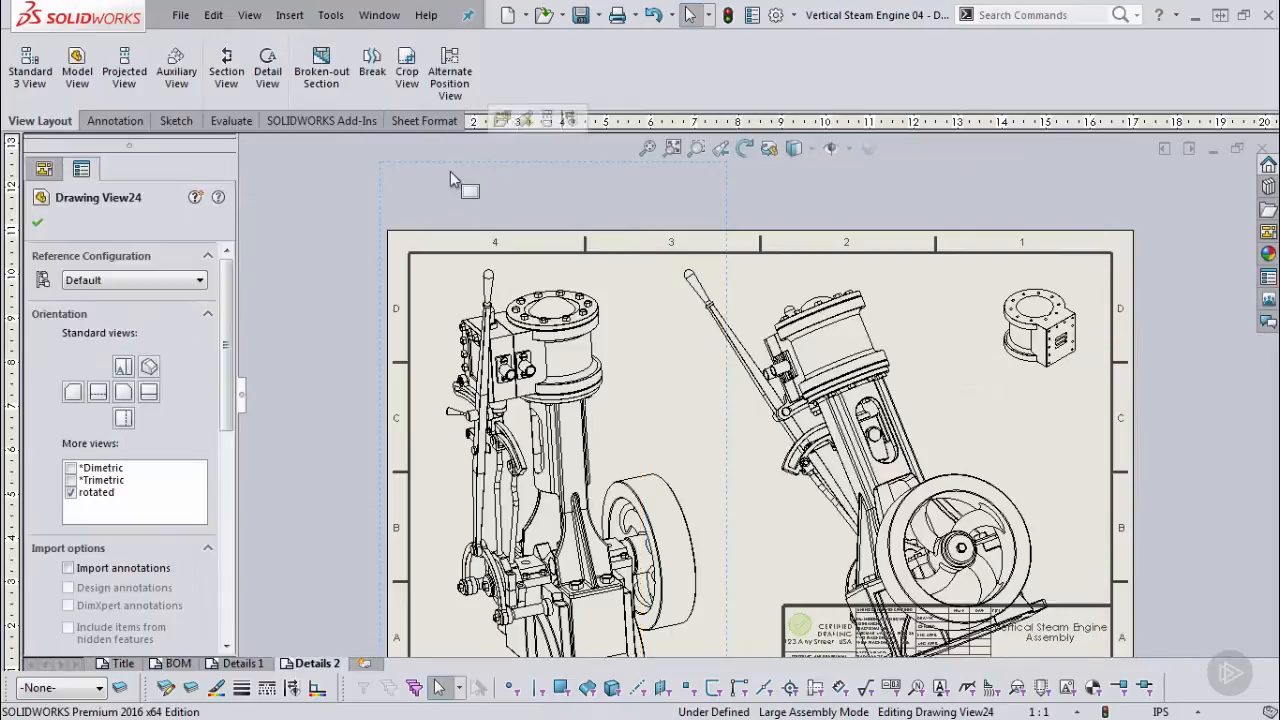
pyautogui.click(123, 394)
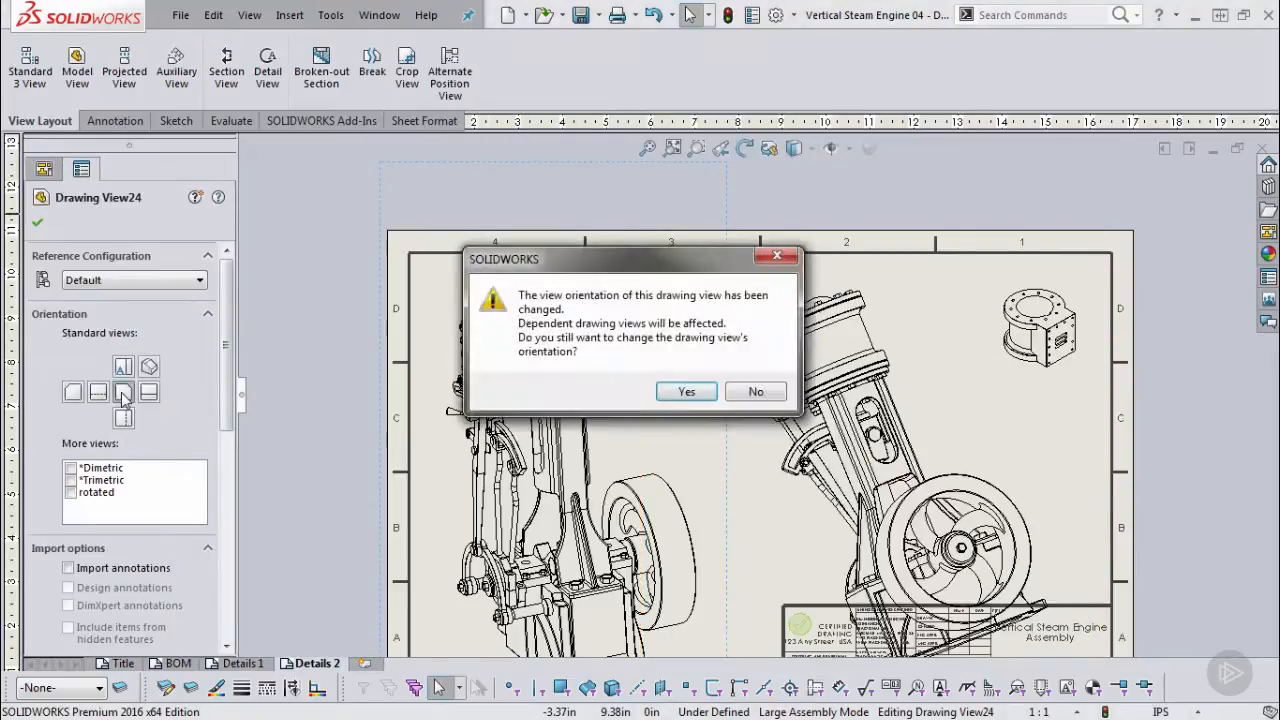
pyautogui.click(696, 397)
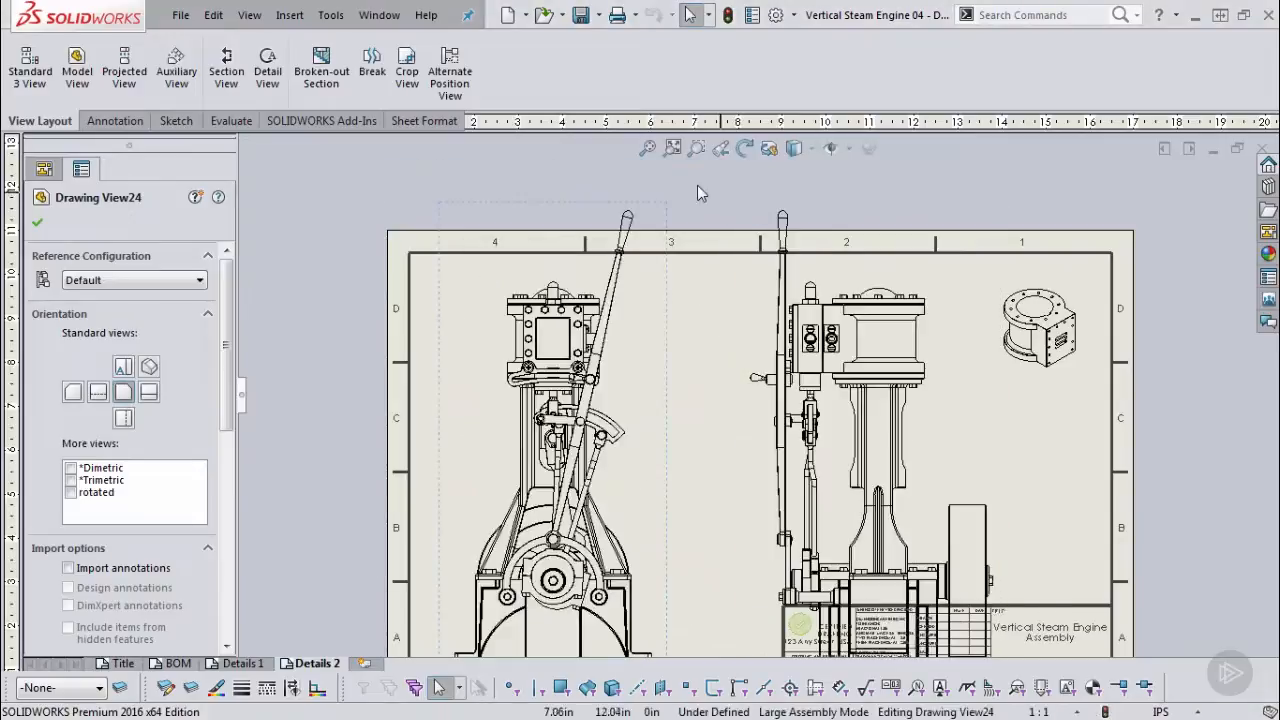
pyautogui.click(698, 186)
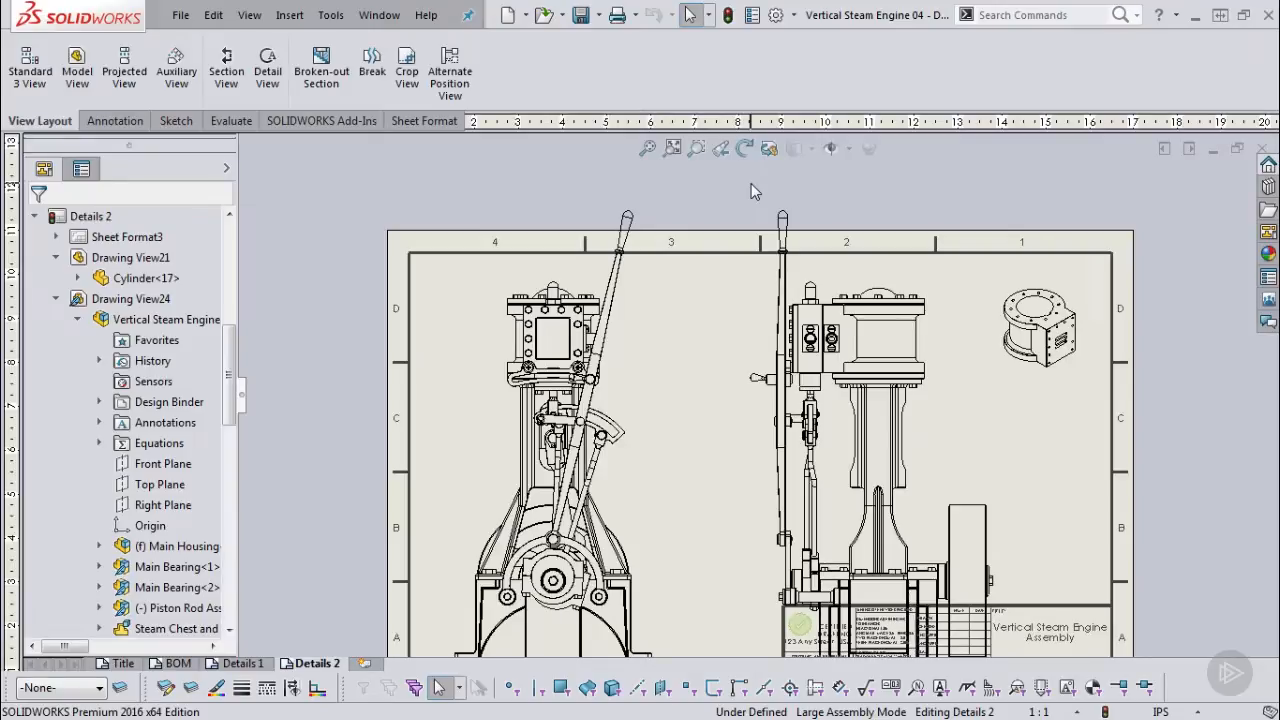
# Open the Cylinder part from the isometric Drawing View21 and rotate the model to view it from another side.
pyautogui.rightClick(1087, 311)
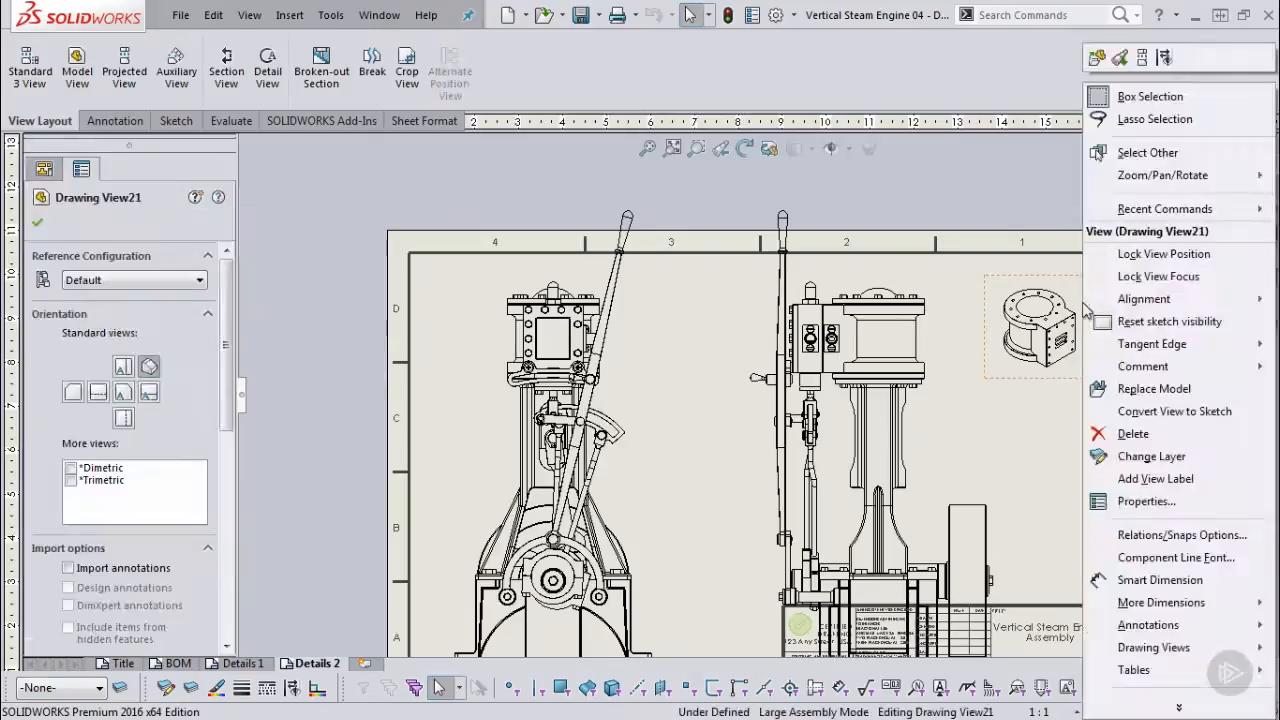
pyautogui.click(1096, 58)
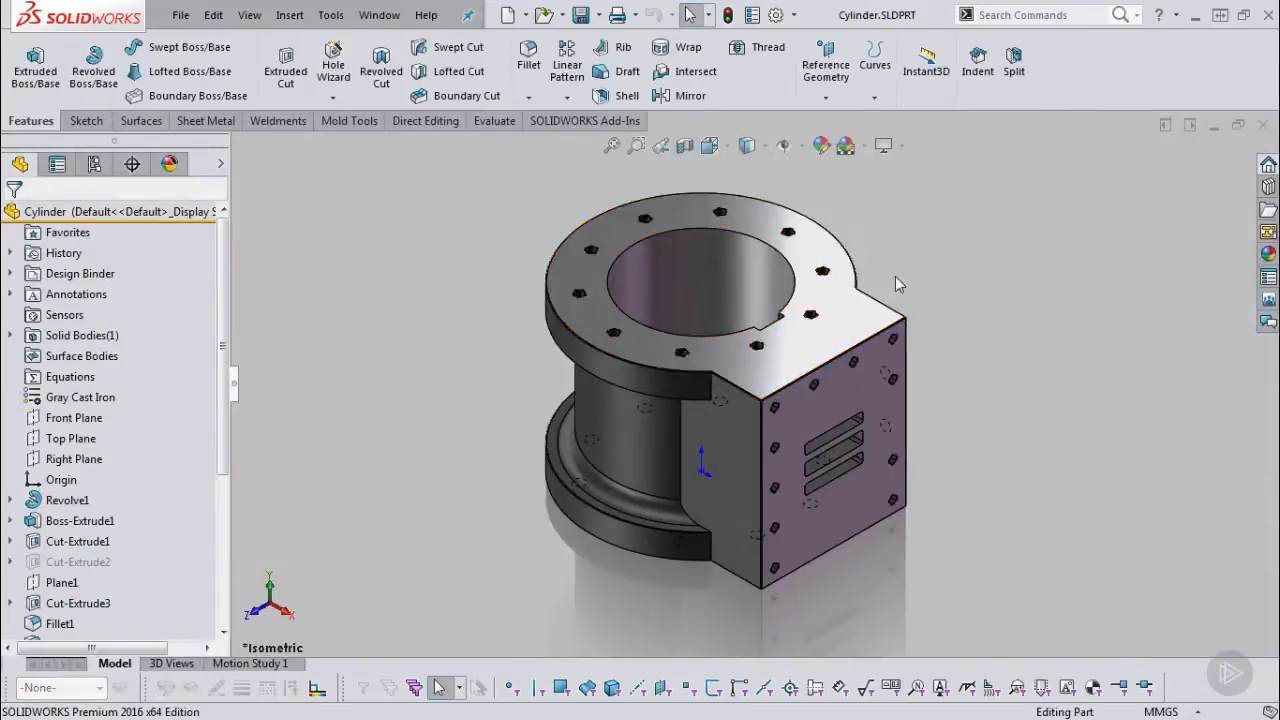
pyautogui.moveTo(760, 345); pyautogui.dragTo(857, 206, button='middle')
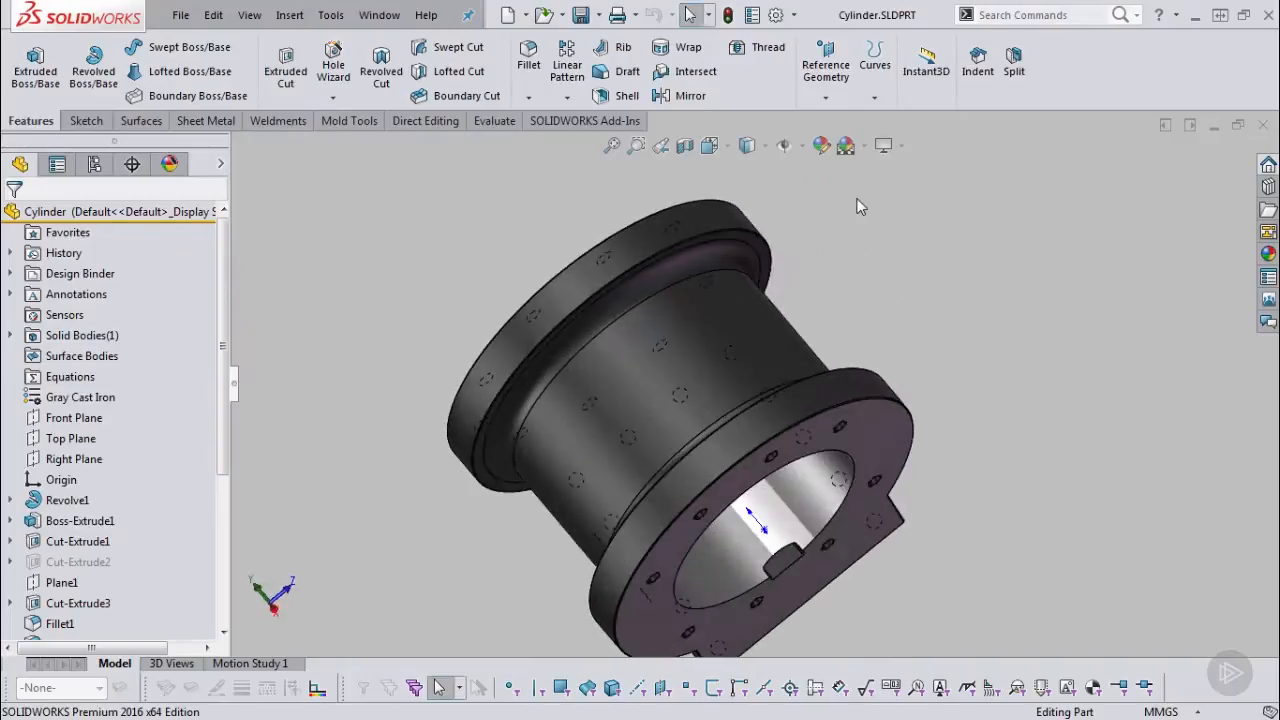
# Save the Cylinder part's current rotated orientation as a new named view called "Rotation1".
pyautogui.press('space')
pyautogui.click(809, 238)
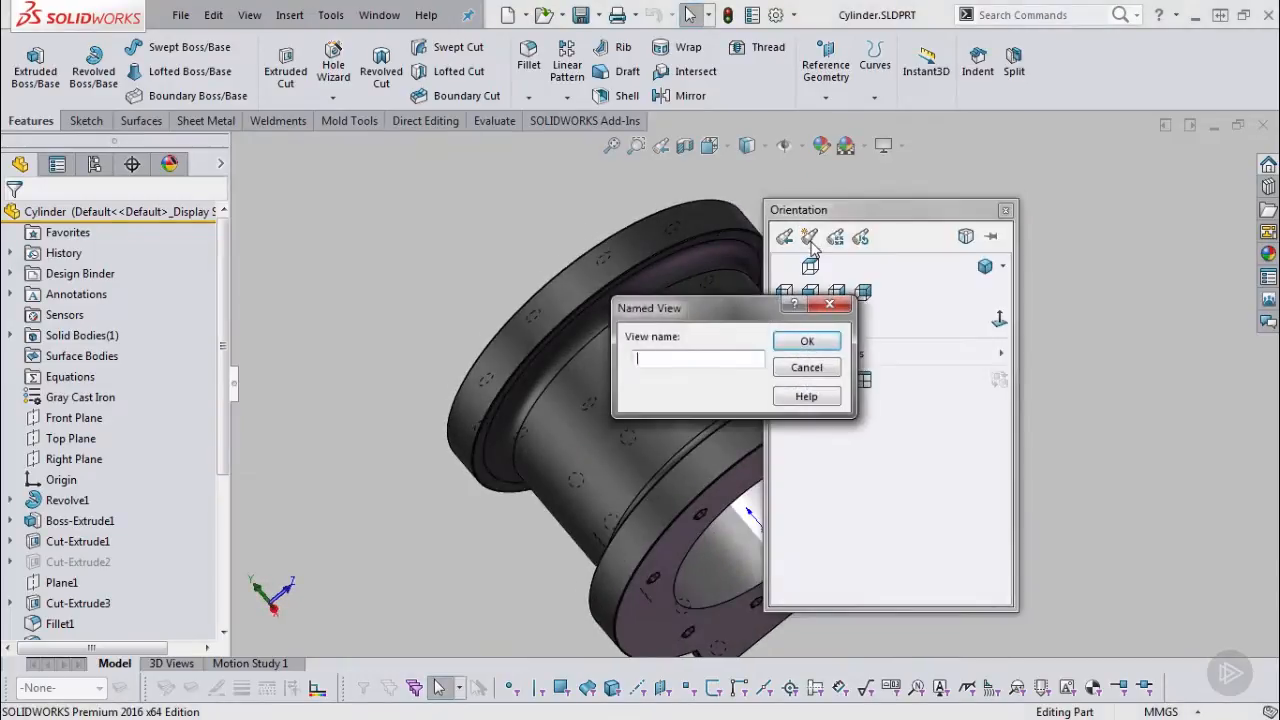
pyautogui.write('Rotation1')
pyautogui.press('Return')
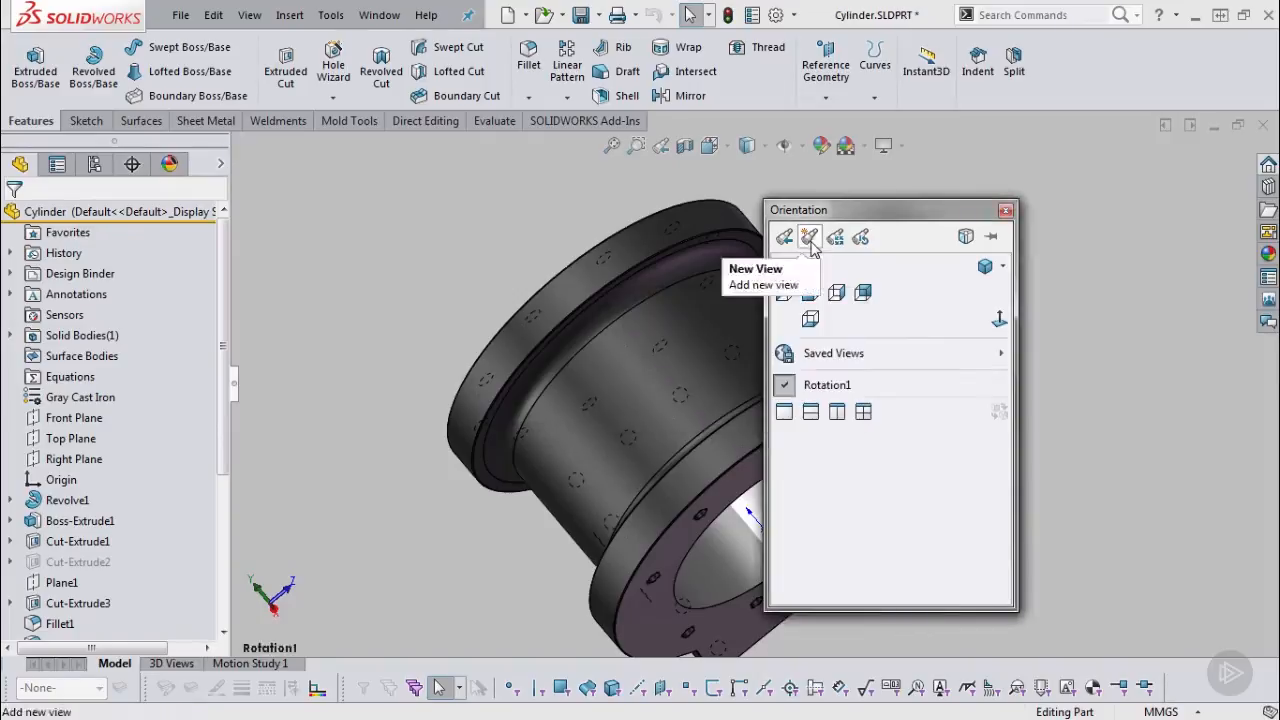
pyautogui.click(1003, 210)
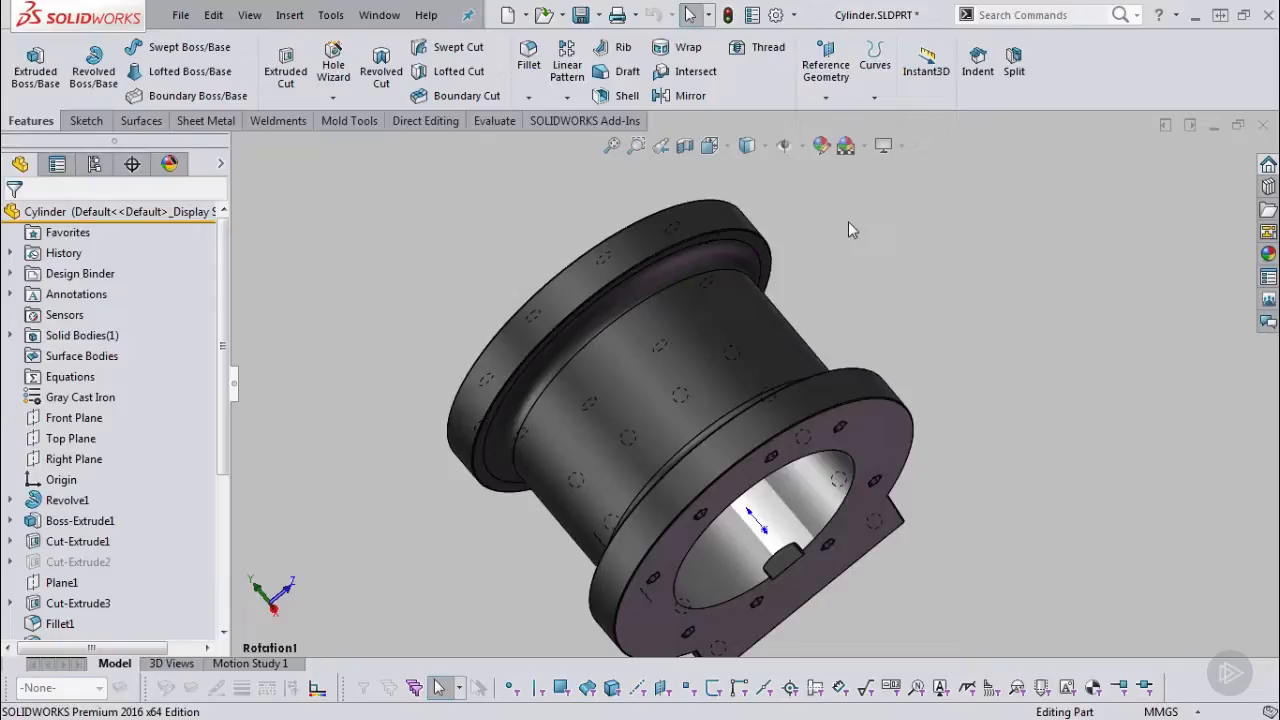
# Return to the Vertical Steam Engine drawing and set the Cylinder's Drawing View21 to the Rotation1 orientation.
pyautogui.hotkey('ctrl', 'Tab')
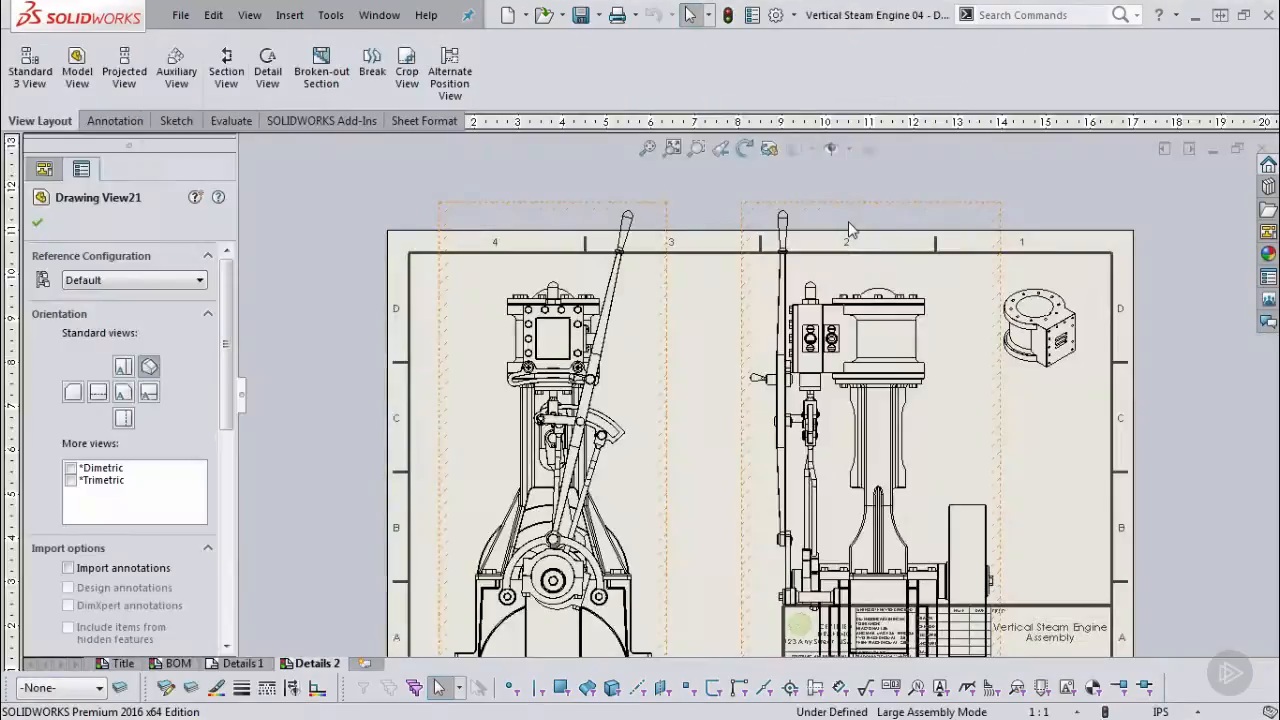
pyautogui.click(1087, 292)
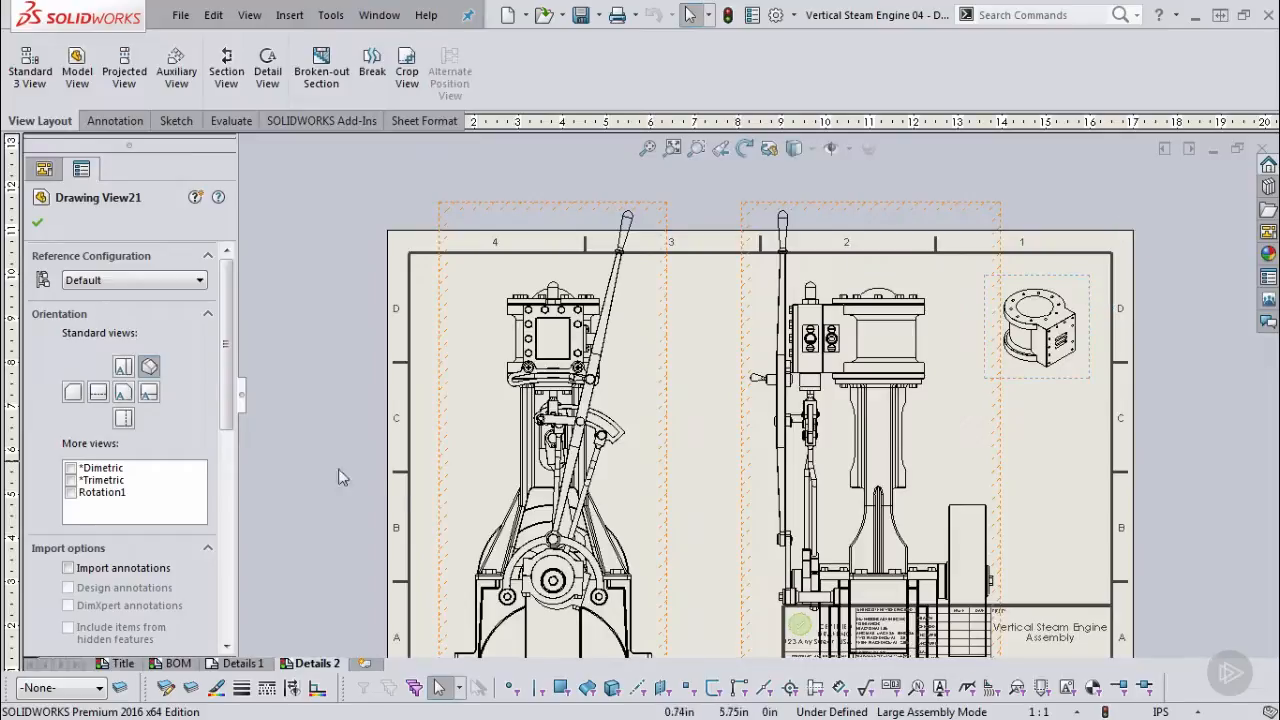
pyautogui.click(70, 494)
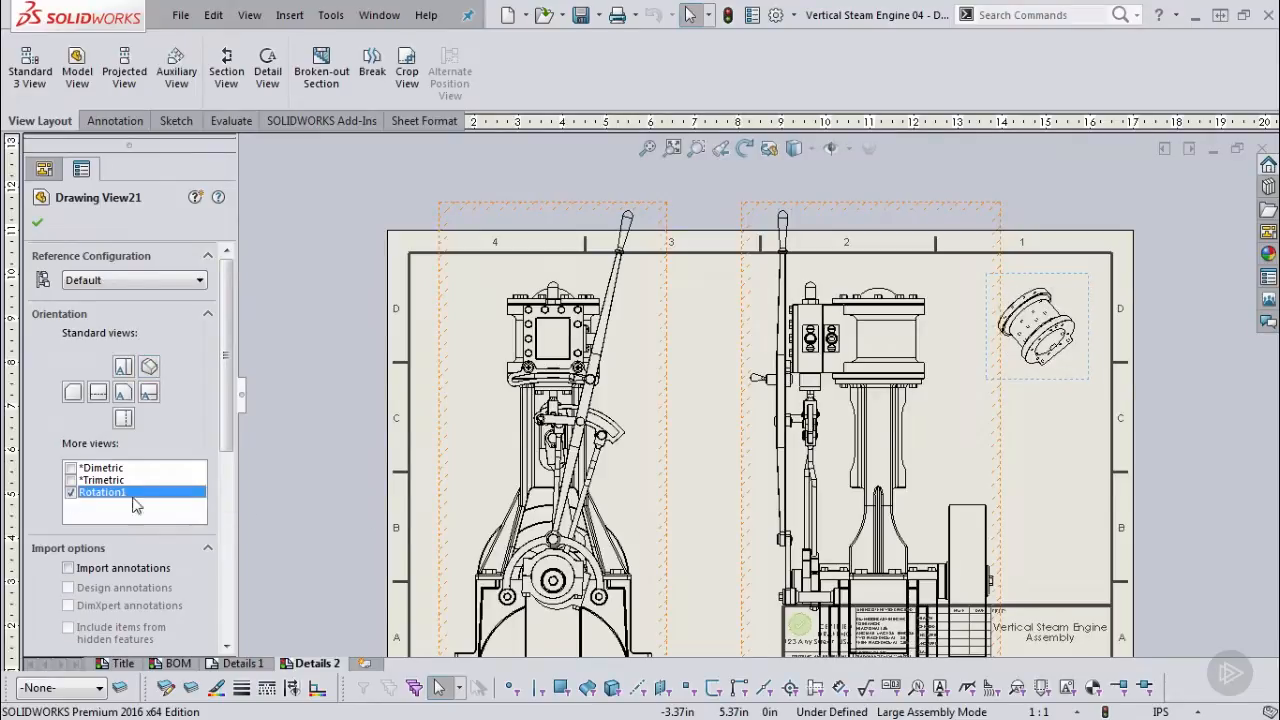
pyautogui.click(751, 184)
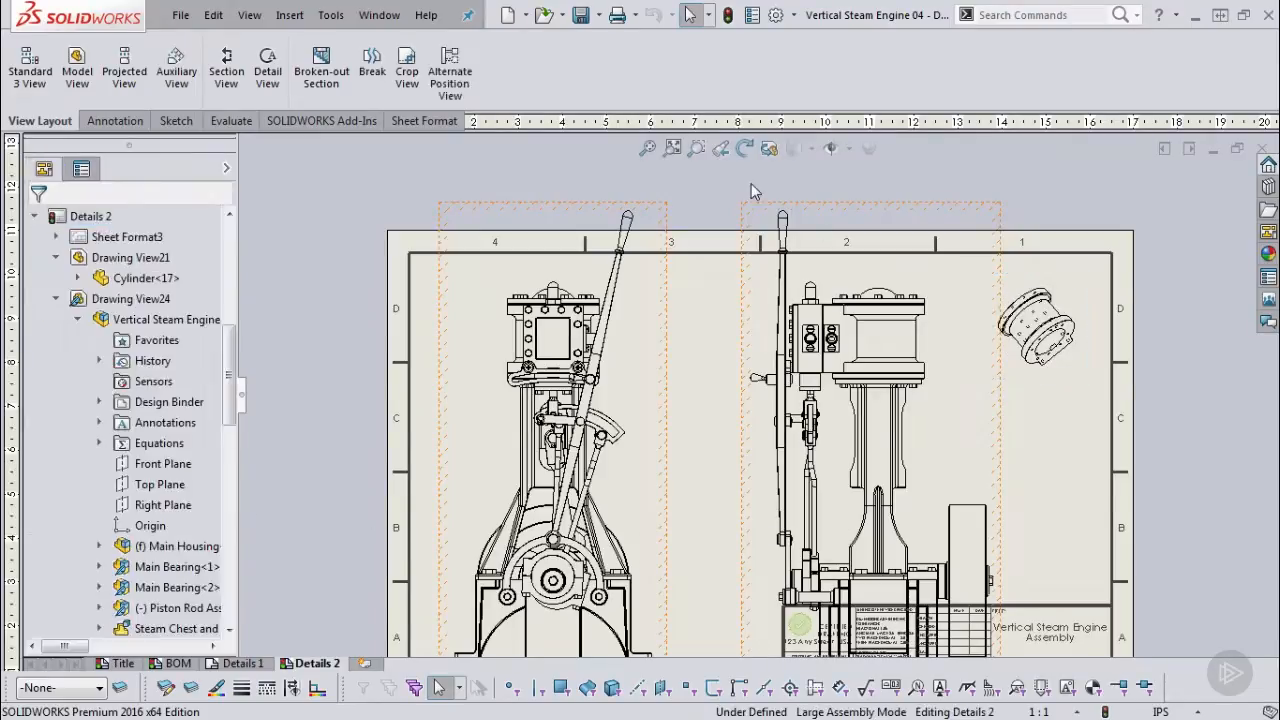